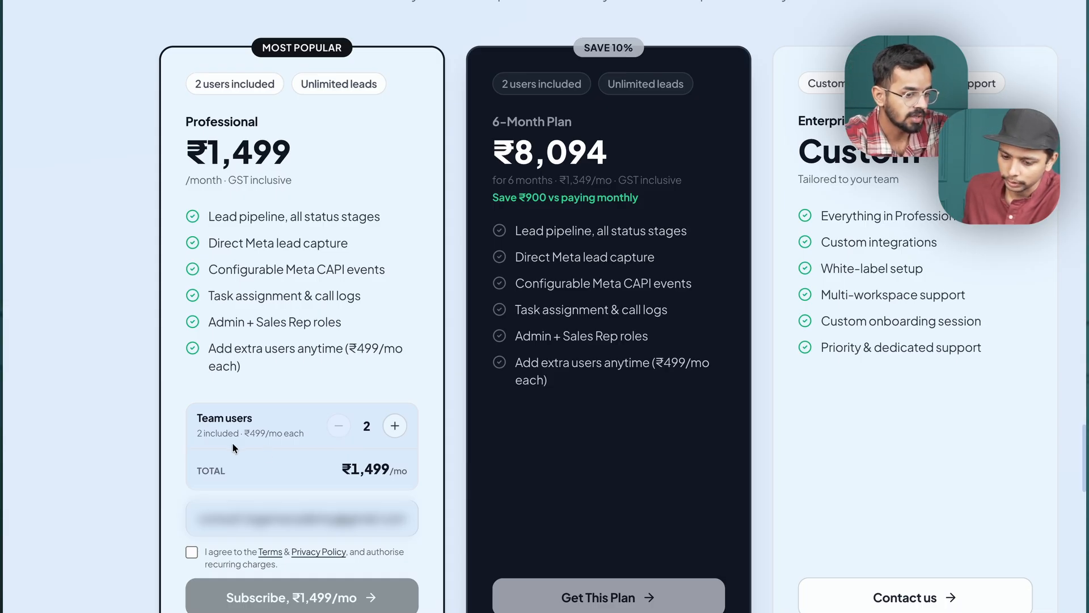
# Try the Professional plan with 5 team users, and set the count back to 2.
pyautogui.moveTo(339, 470); pyautogui.dragTo(369, 468)
pyautogui.click(369, 467)
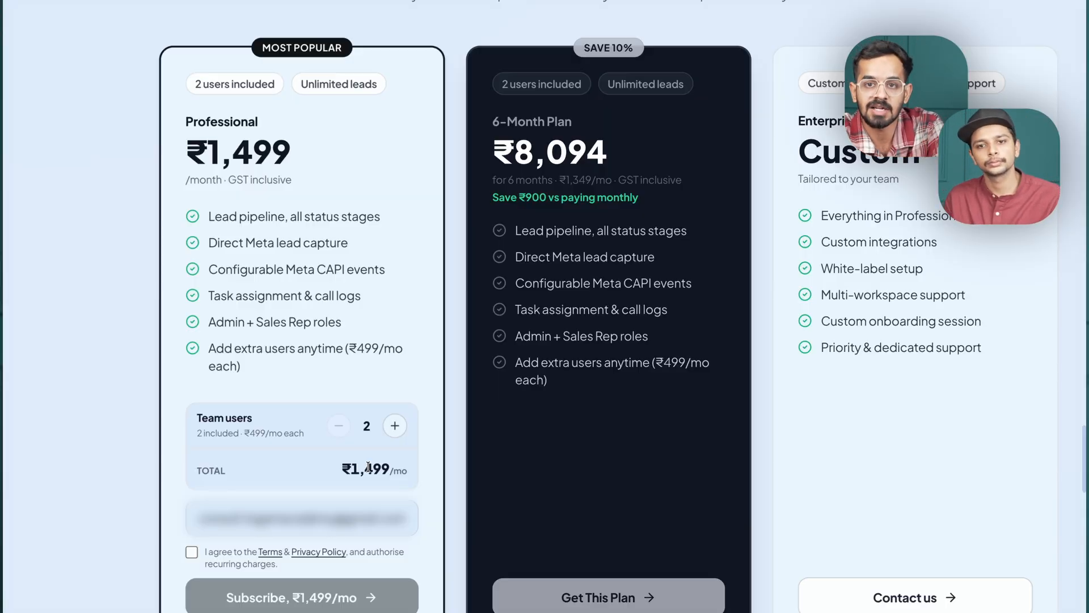
pyautogui.click(394, 426)
pyautogui.click(396, 427)
pyautogui.click(395, 427)
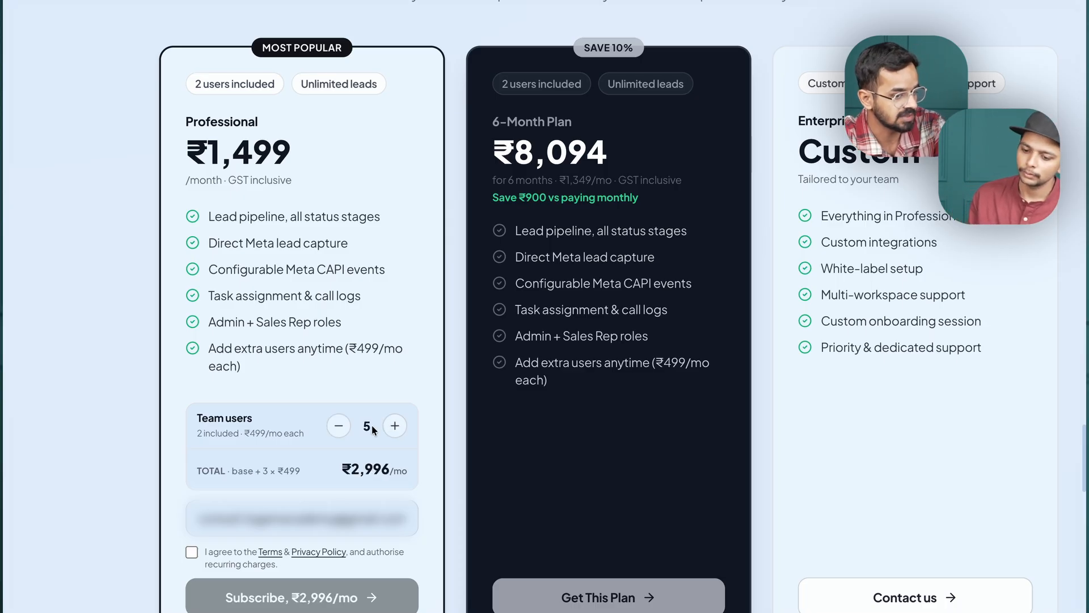
pyautogui.click(339, 427)
pyautogui.click(338, 430)
pyautogui.click(339, 430)
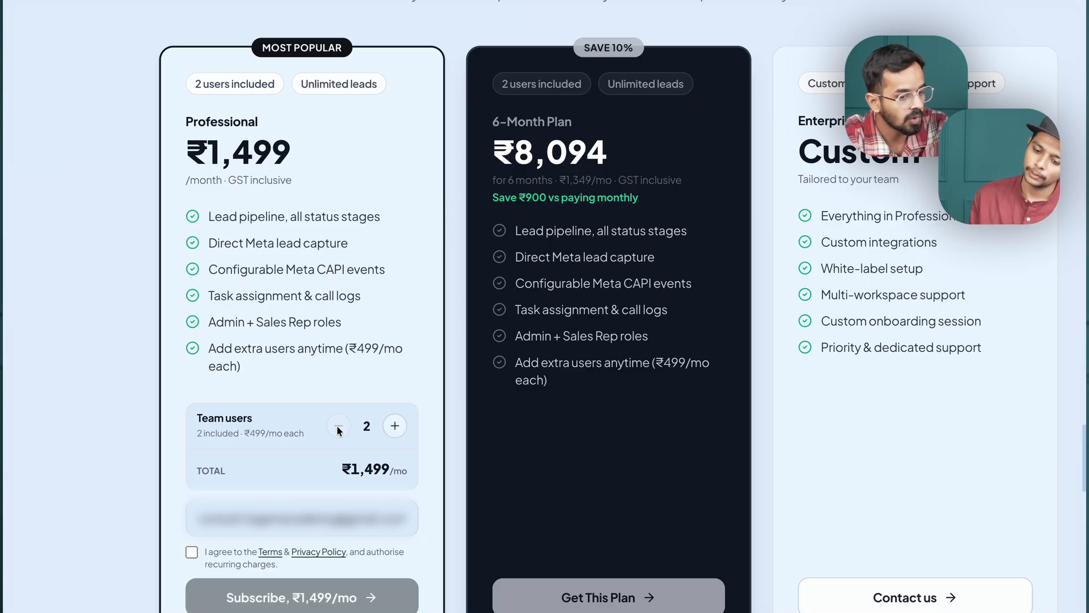
# Accept the terms and recurring charges, and subscribe to the Professional plan.
pyautogui.scroll(-2, 338, 430)
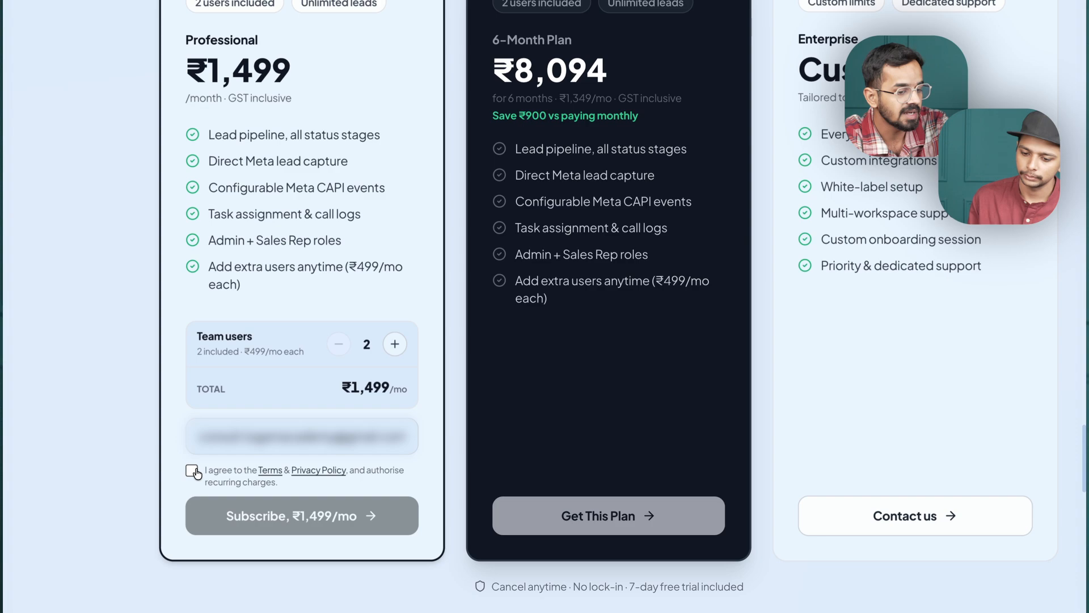
pyautogui.click(192, 471)
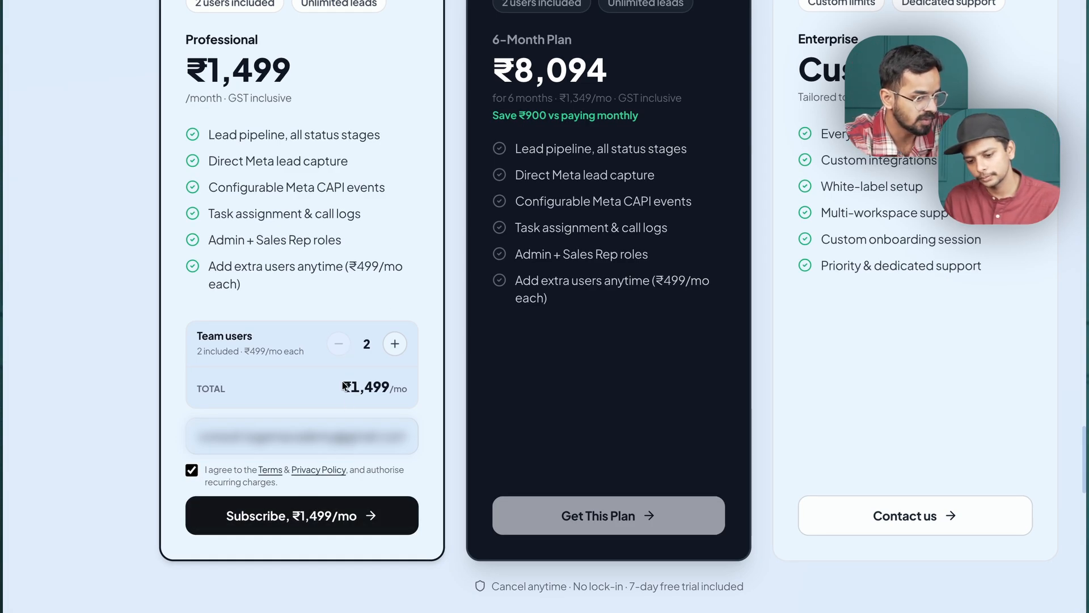
pyautogui.click(310, 513)
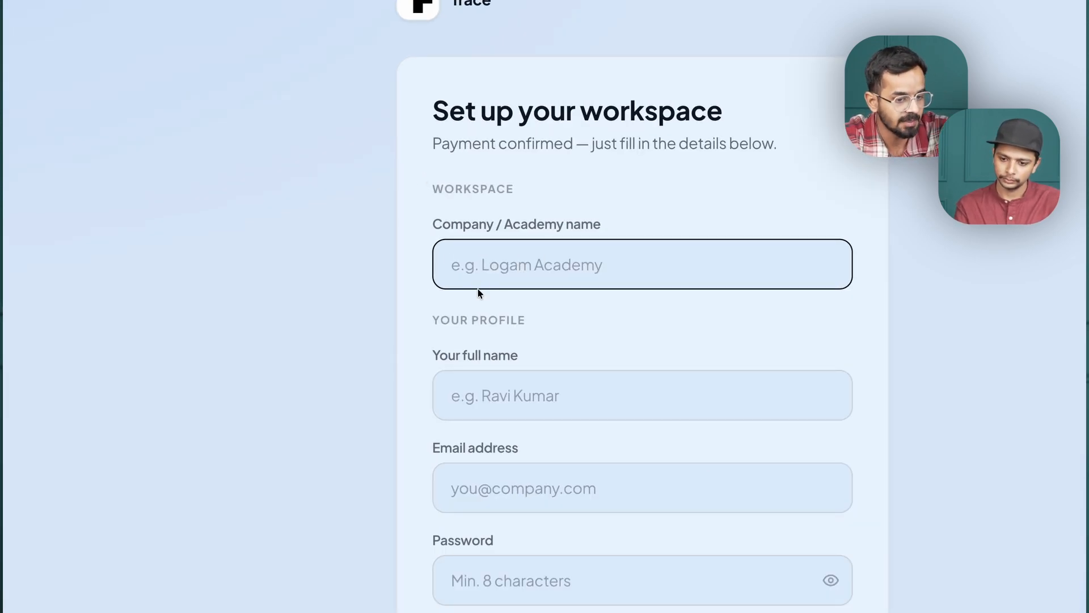
# Set the workspace's company name to Trace CRM and fill in the owner's full name and email address.
pyautogui.write('Trace CR')
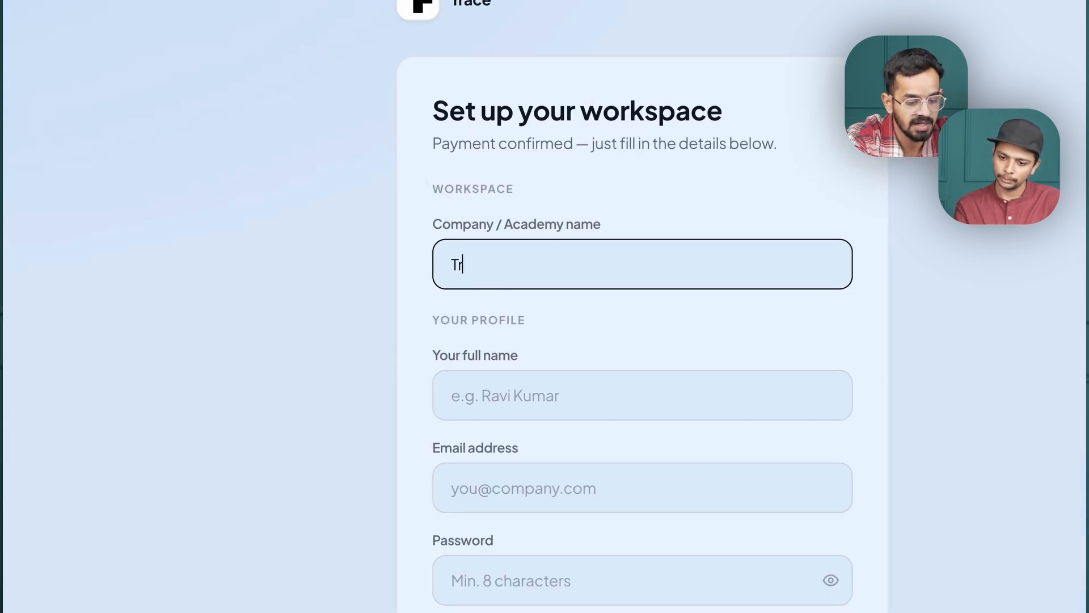
pyautogui.write('M')
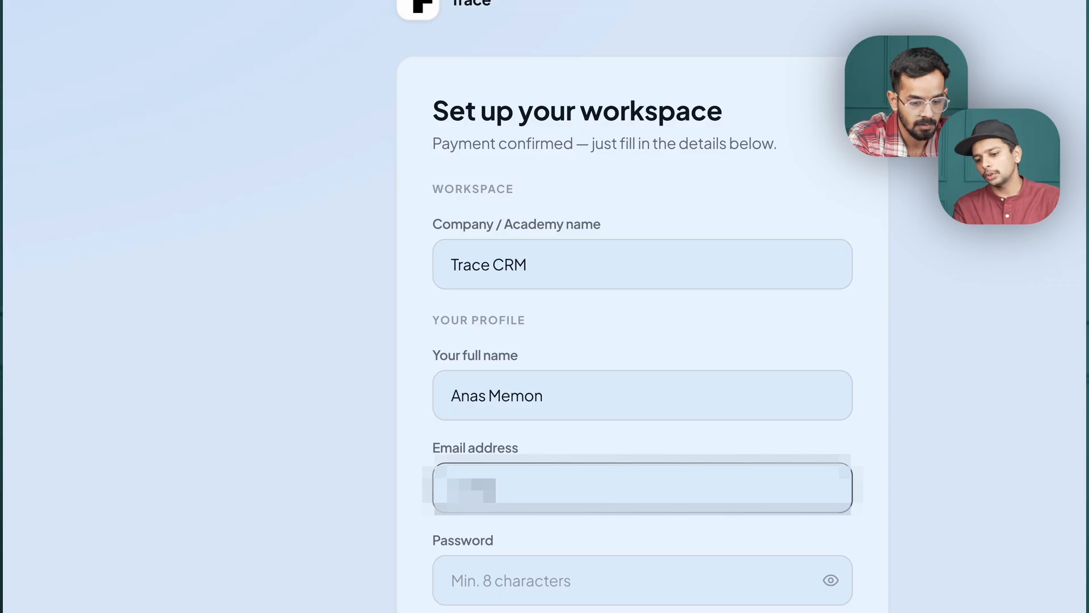
pyautogui.write('••••••••')
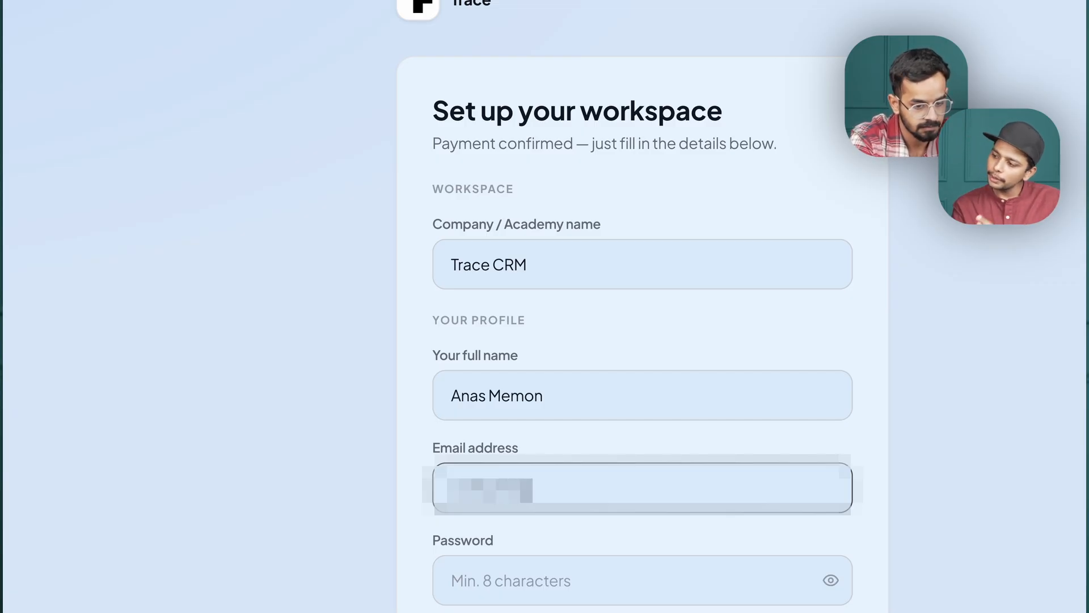
pyautogui.write('••••••••')
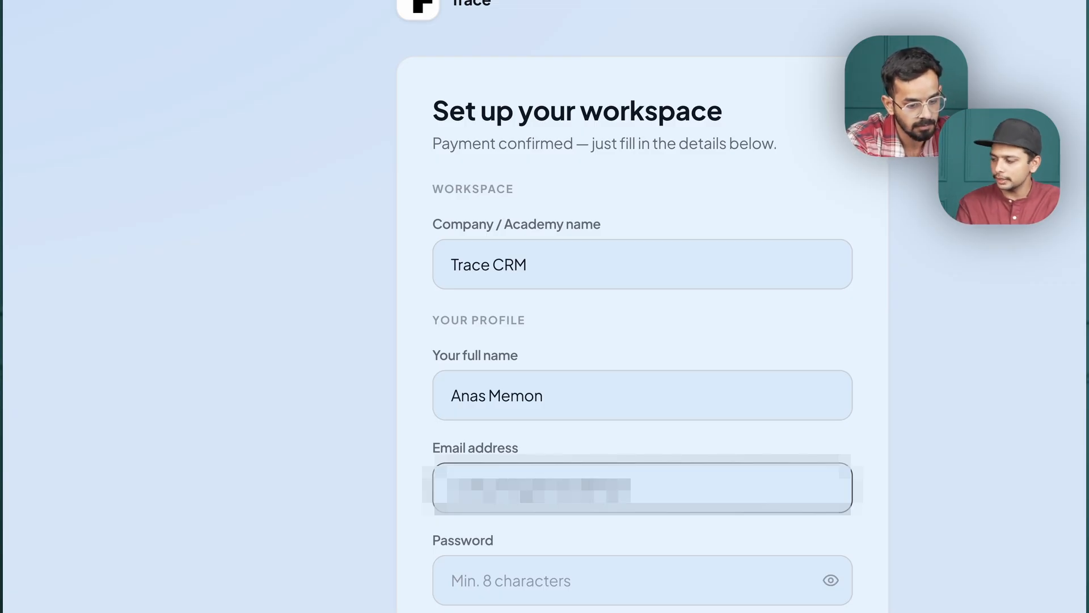
pyautogui.write('•••••')
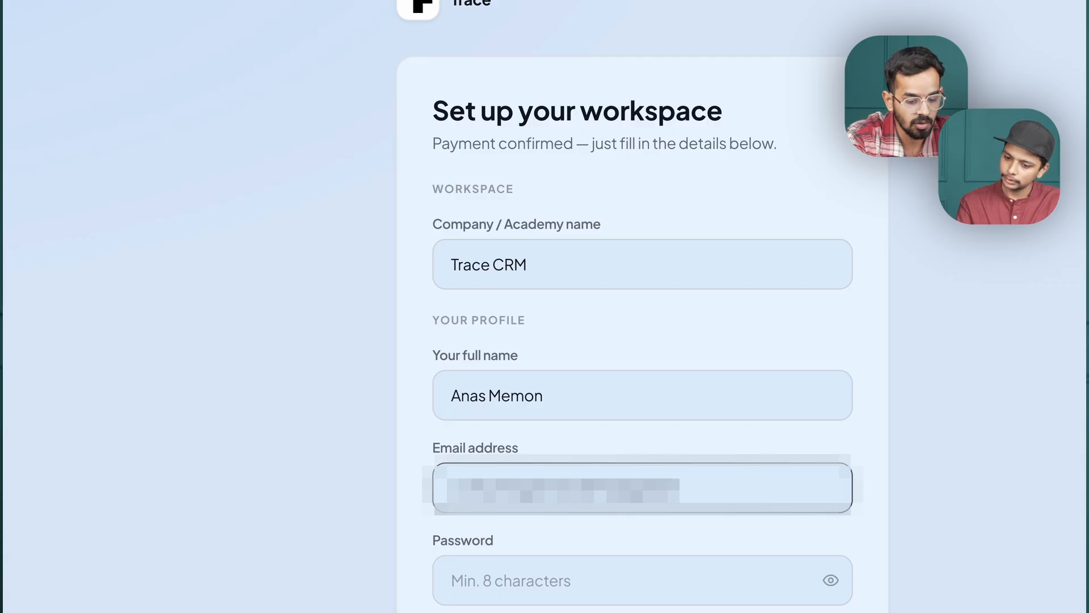
# Enter the account password, repeat it for confirmation, and create the workspace.
pyautogui.scroll(-1, 538, 557)
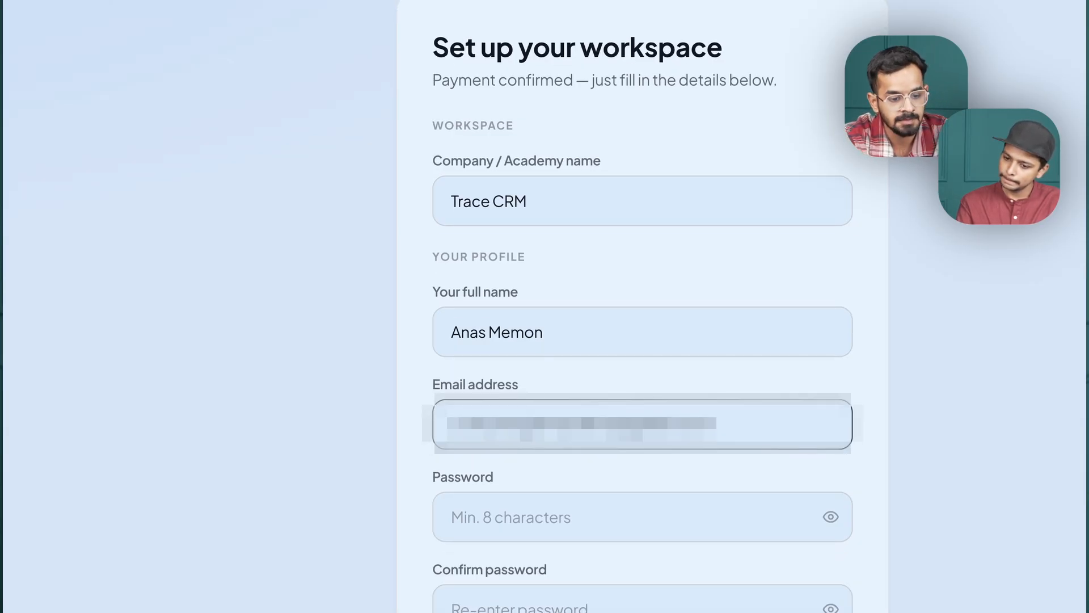
pyautogui.click(530, 544)
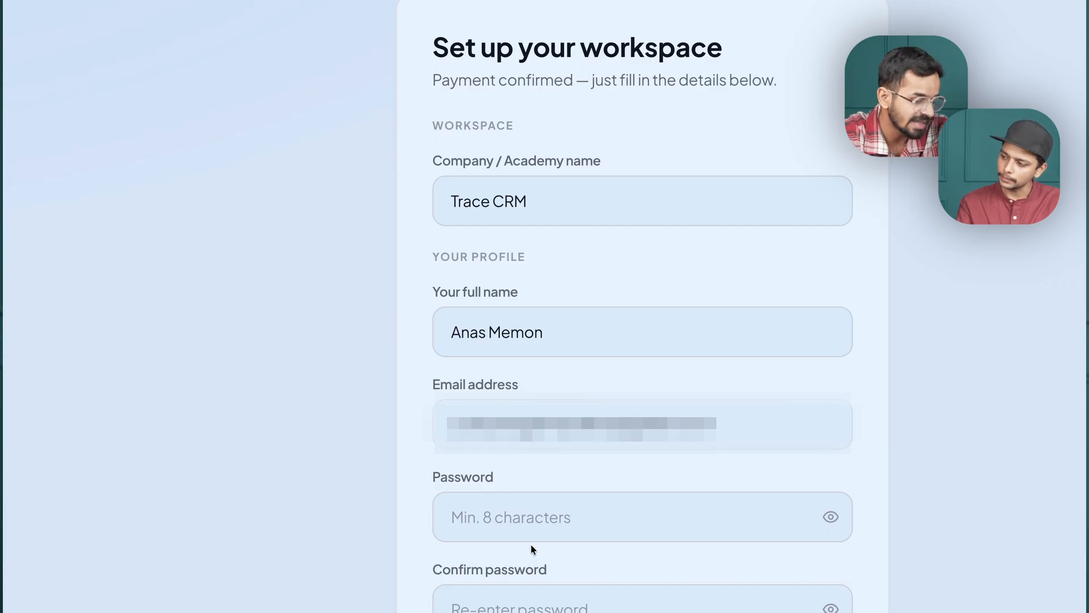
pyautogui.click(531, 540)
pyautogui.write('••')
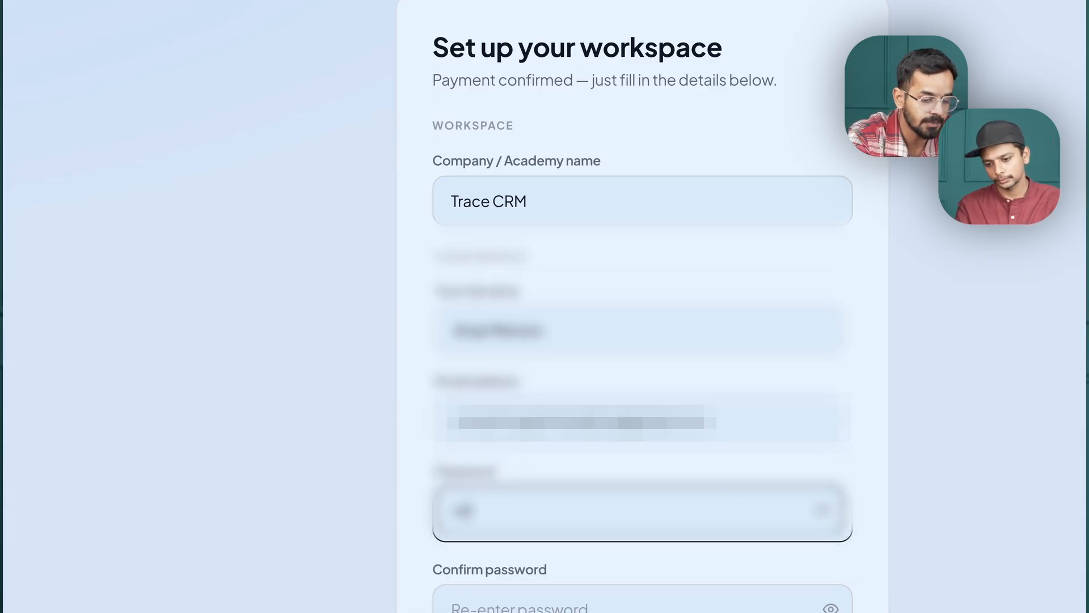
pyautogui.write('••••••')
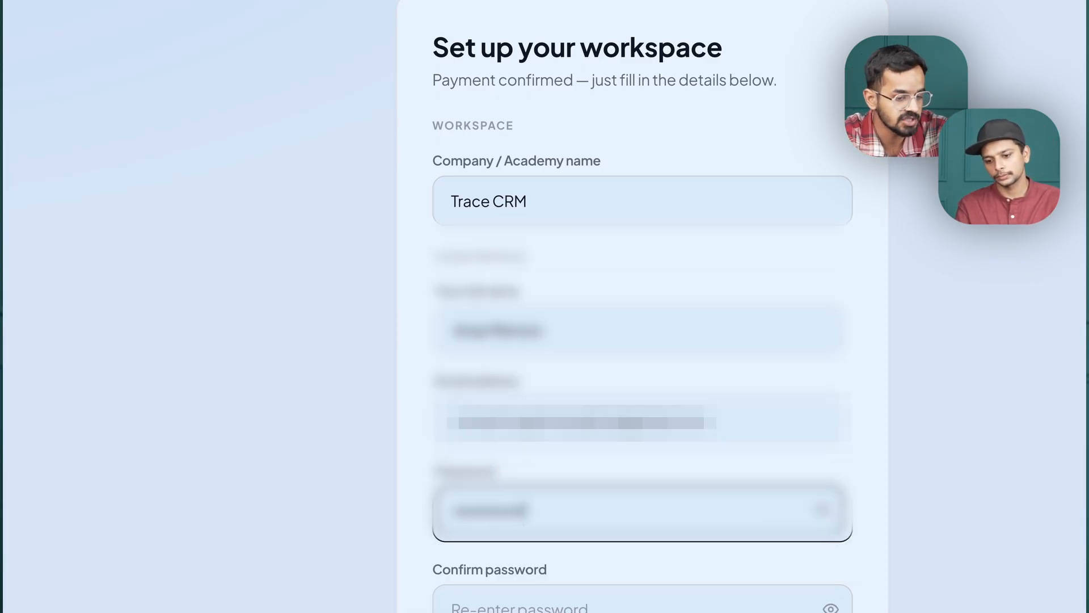
pyautogui.scroll(-1, 590, 554)
pyautogui.click(536, 526)
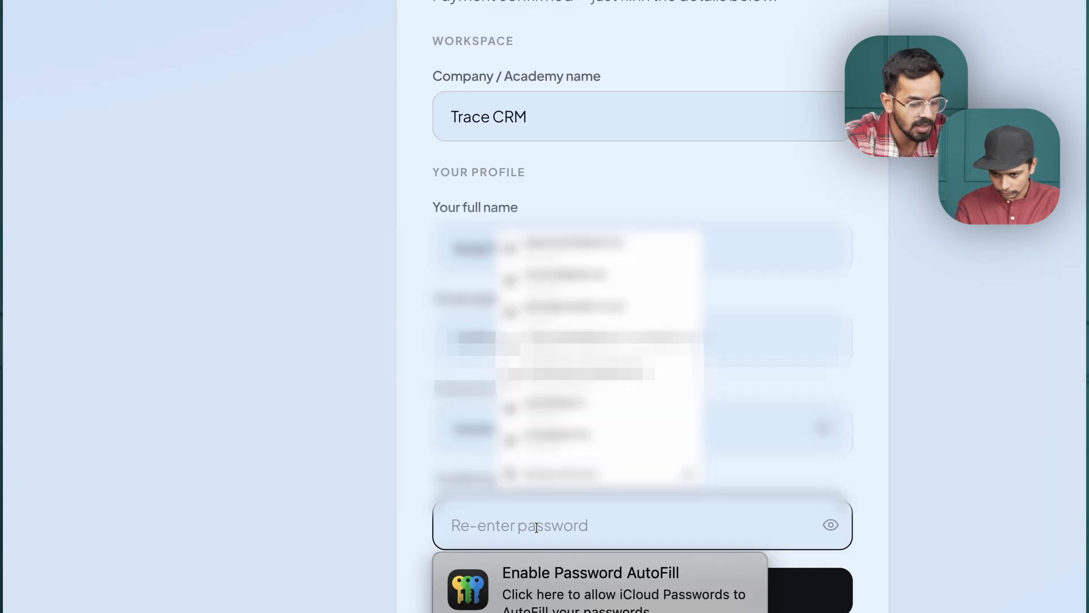
pyautogui.write('•••••••')
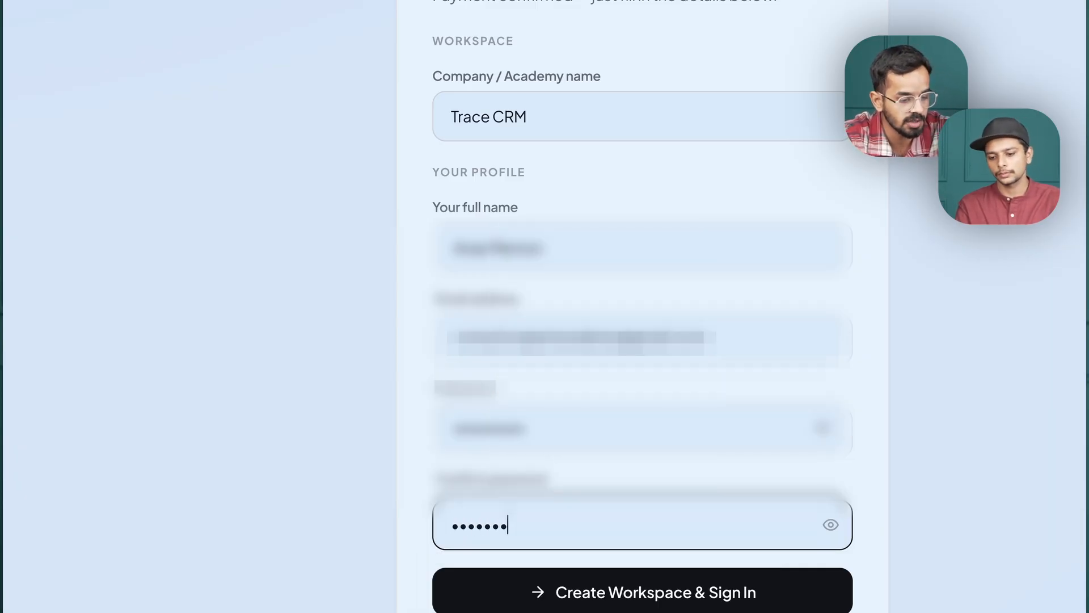
pyautogui.write('••')
pyautogui.click(581, 584)
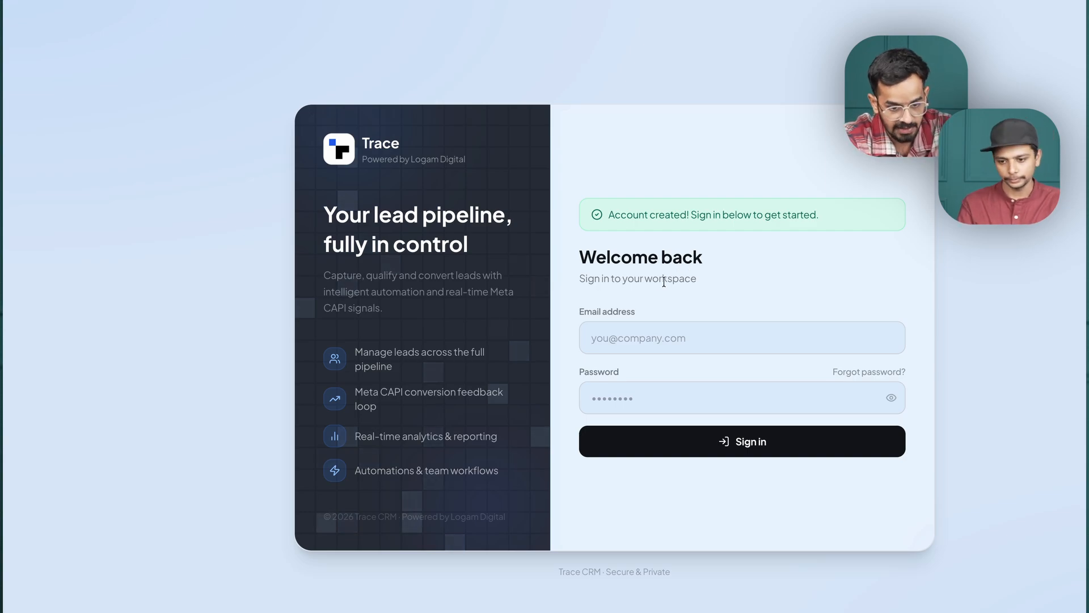
# Sign in to the new workspace with the account's email address and password.
pyautogui.click(618, 335)
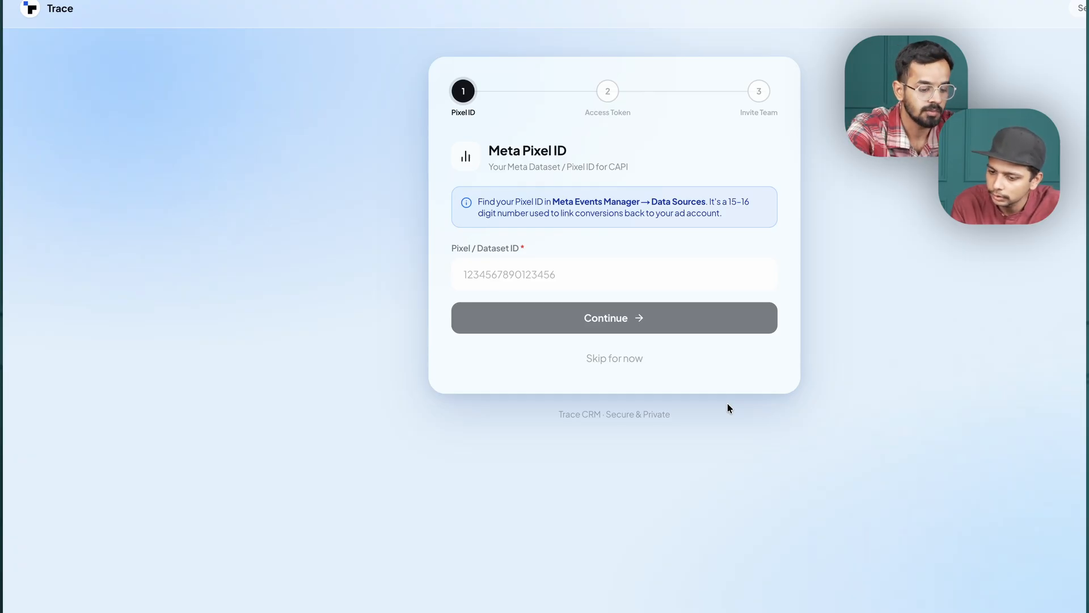
# Open Meta Business Suite in a new browser tab and switch to the Good Skin Care account by searching for "good".
pyautogui.hotkey('ctrl', 't')
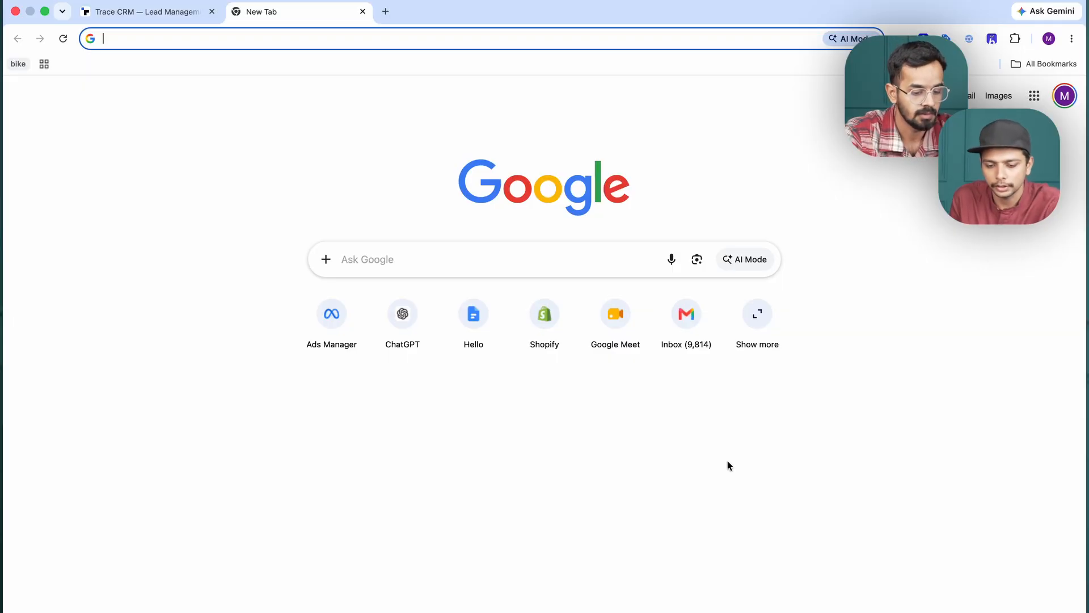
pyautogui.write('bu')
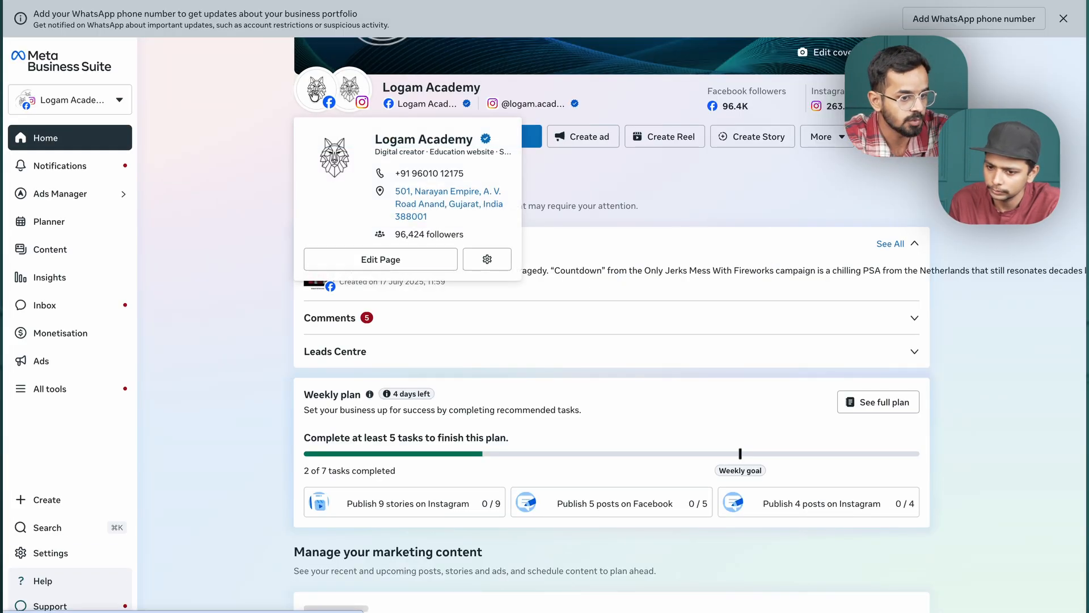
pyautogui.click(91, 107)
pyautogui.write('good')
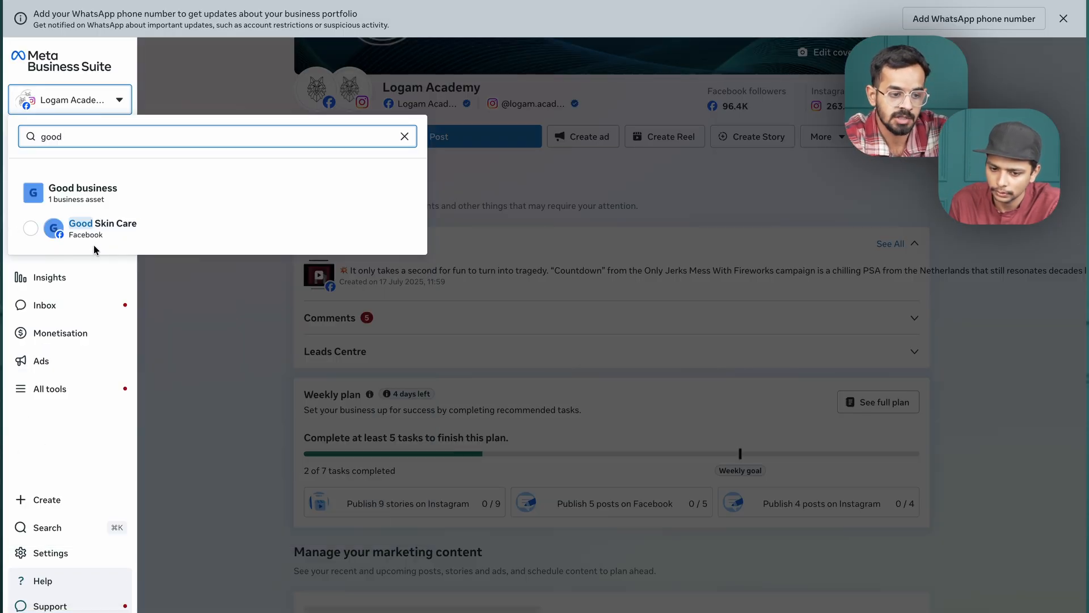
pyautogui.click(114, 227)
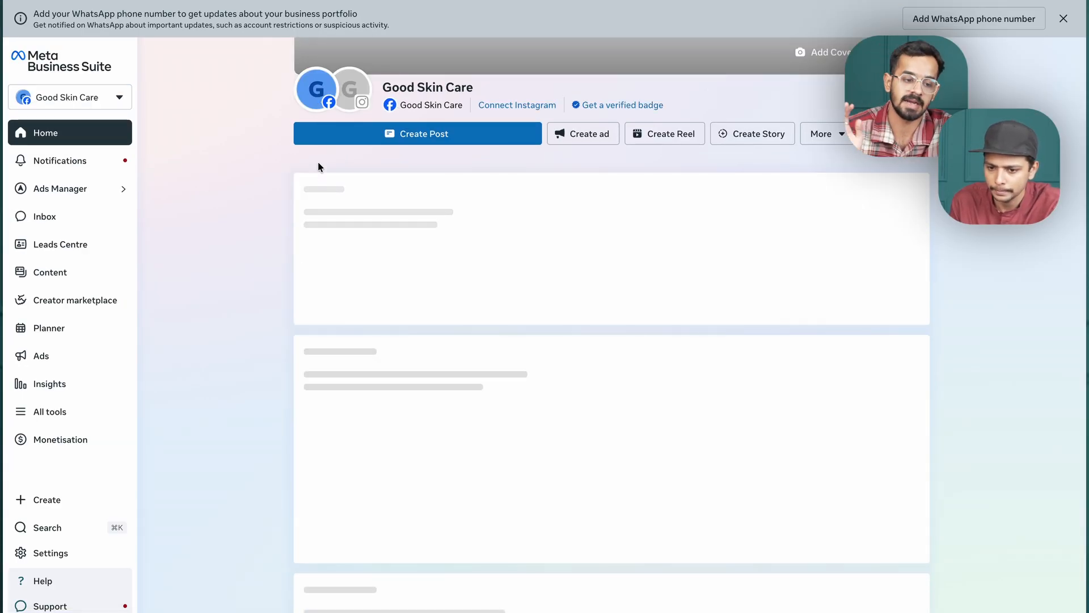
# Open Datasets and pixels under Data sources in the business settings, checking Trace's hint on where to find the Pixel ID.
pyautogui.click(67, 559)
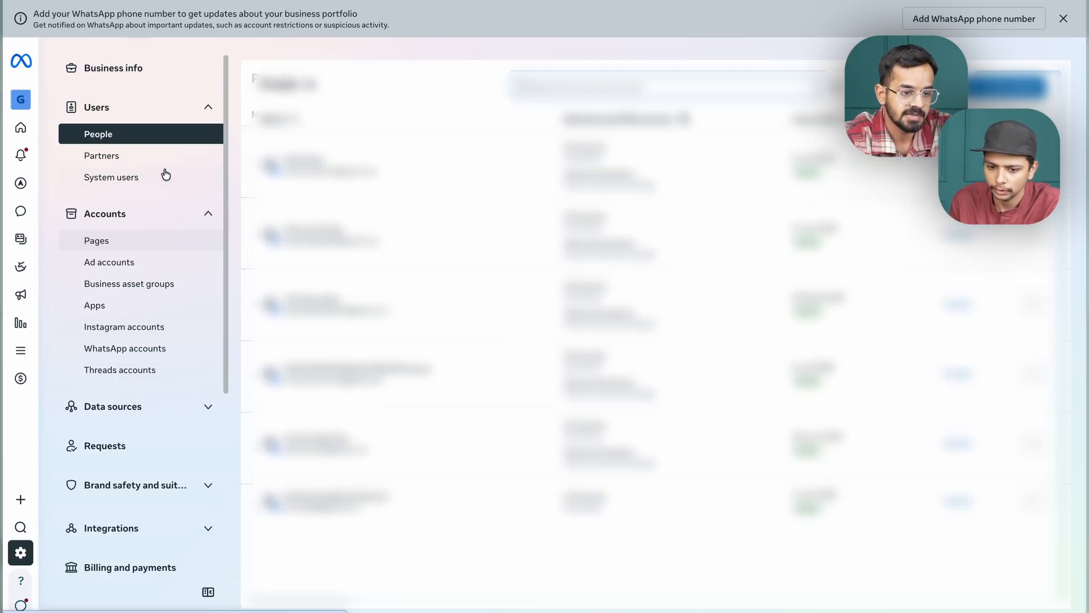
pyautogui.scroll(-2, 169, 320)
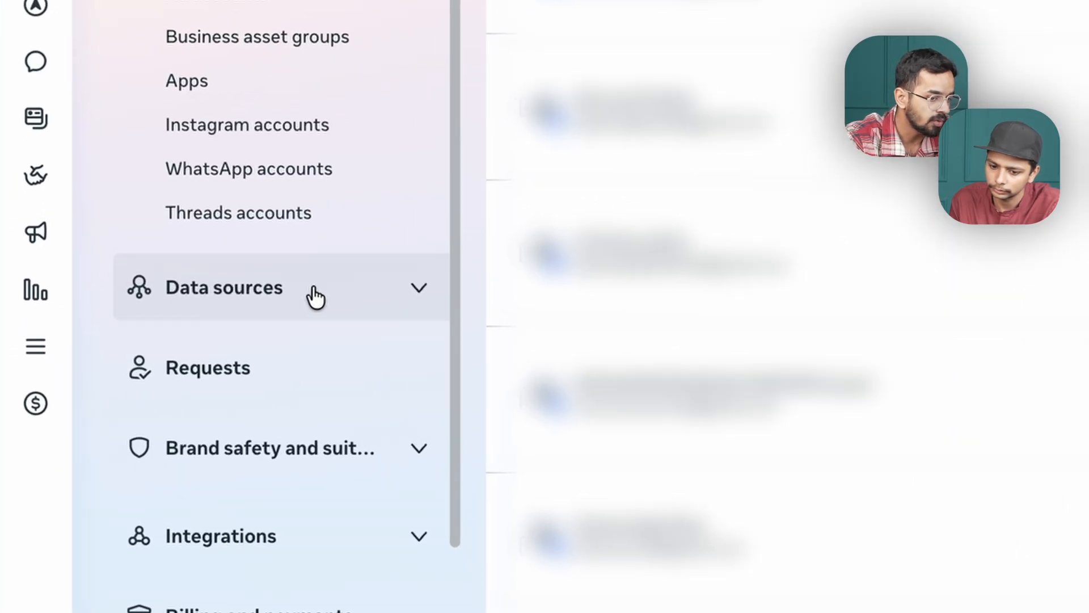
pyautogui.click(315, 296)
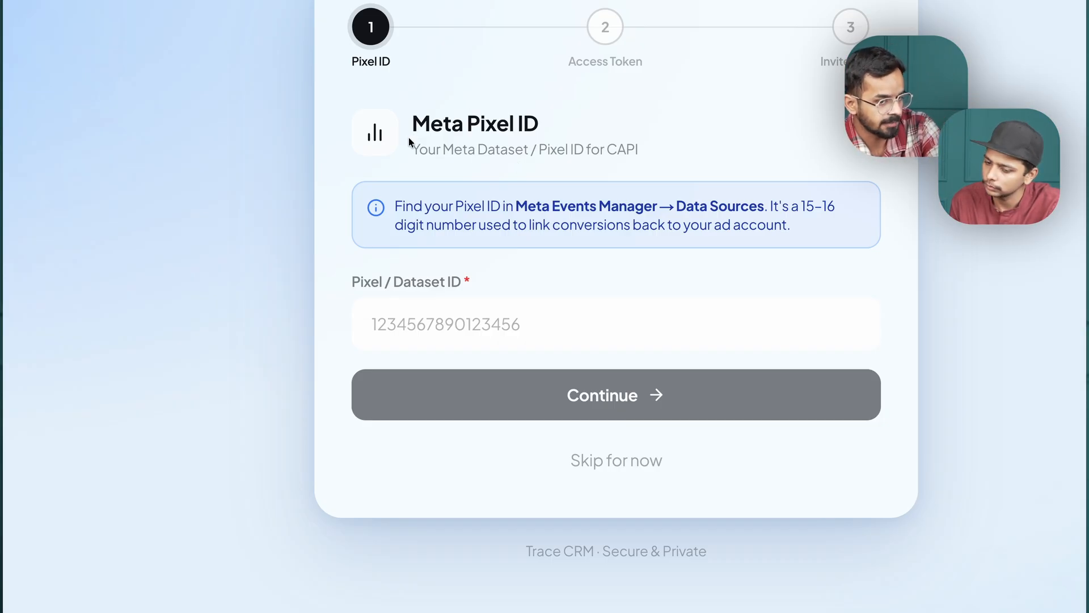
pyautogui.moveTo(516, 205); pyautogui.dragTo(647, 205)
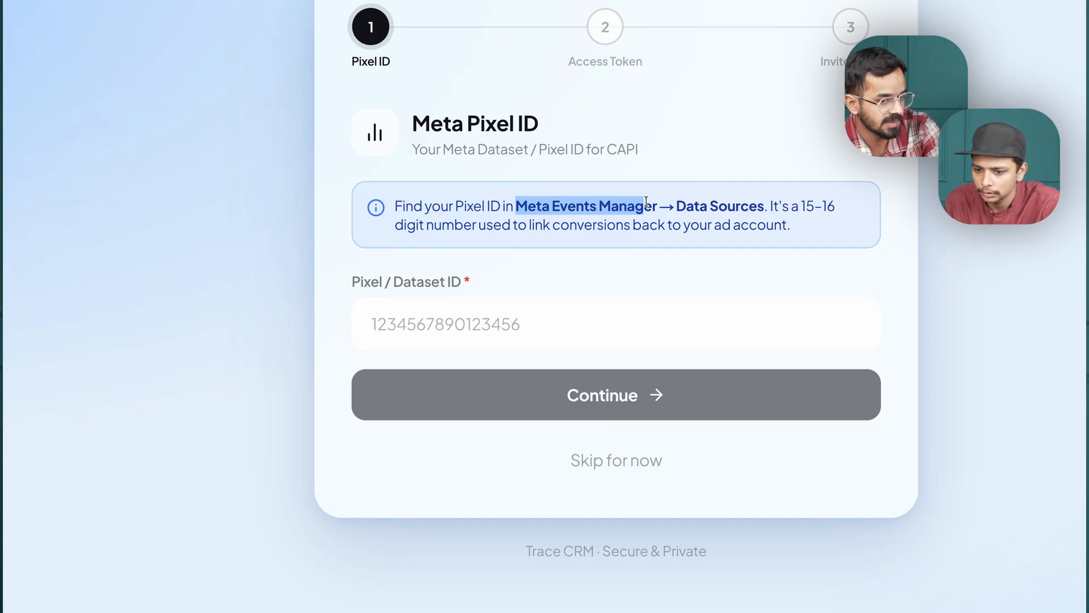
pyautogui.click(681, 203)
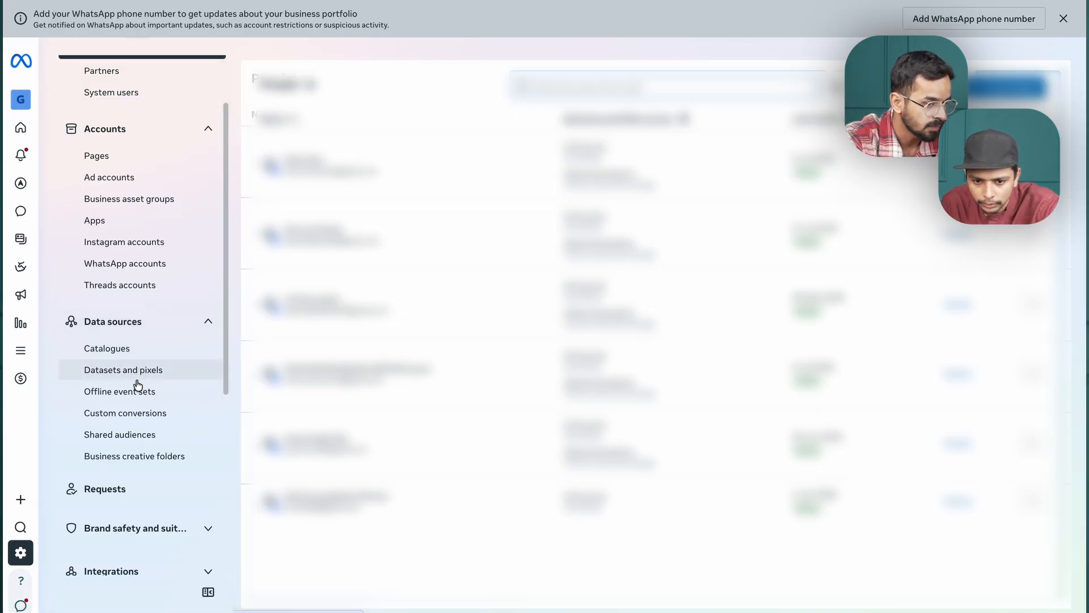
pyautogui.click(143, 370)
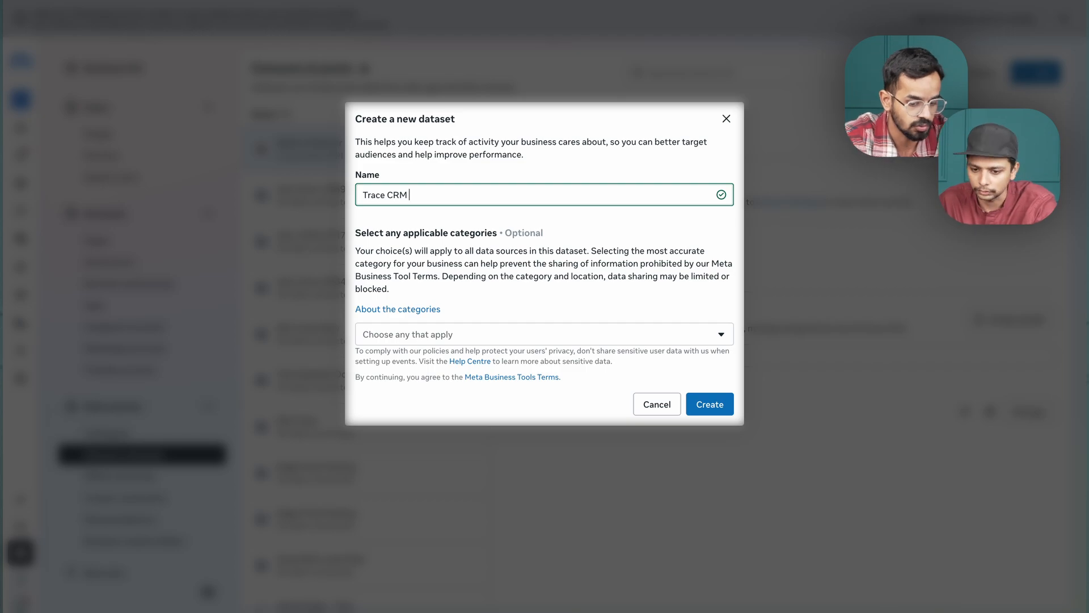
# Name the new dataset "Trace CRM - data (217)" and create it without choosing any category.
pyautogui.write('data ()')
pyautogui.press('Left')
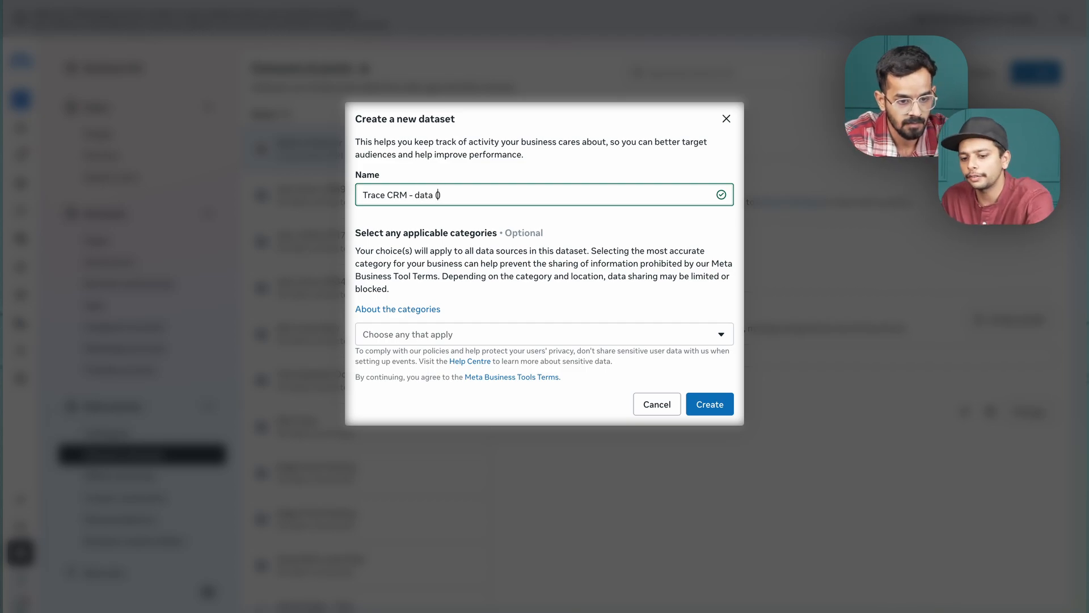
pyautogui.write('21')
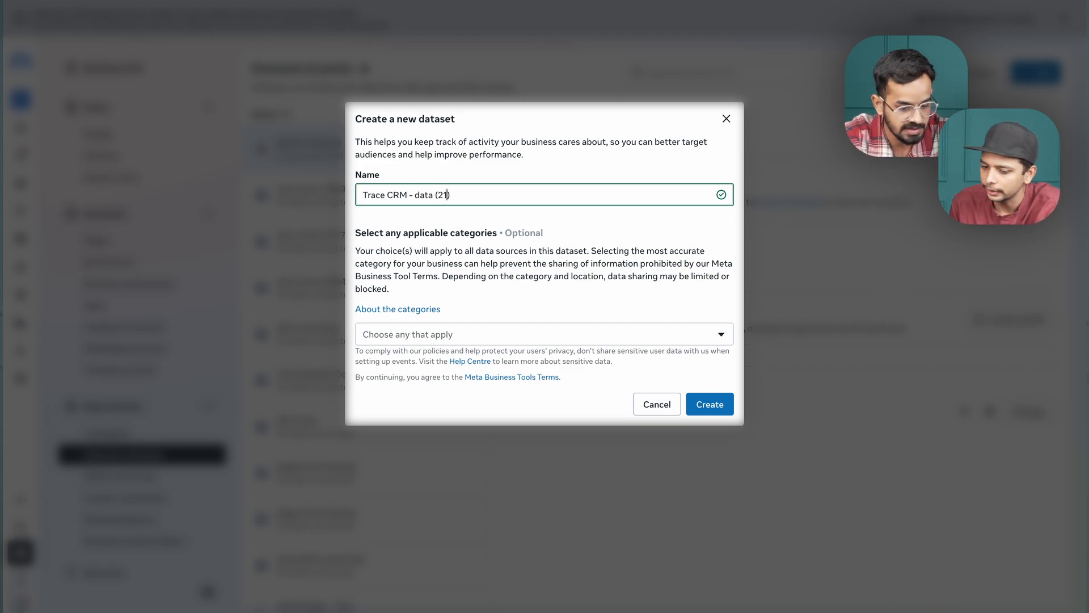
pyautogui.write('7')
pyautogui.click(465, 339)
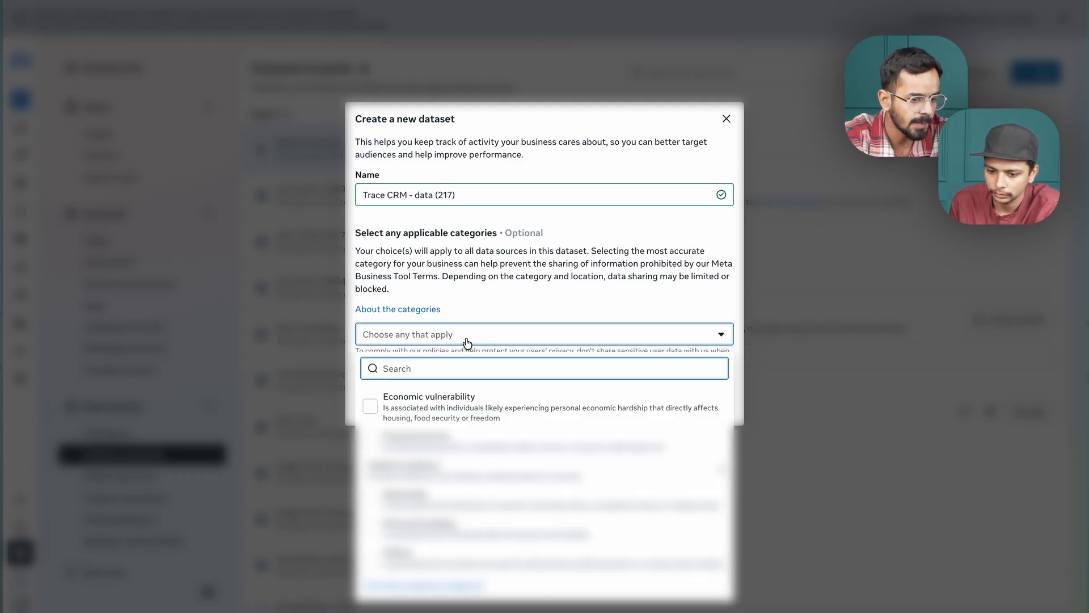
pyautogui.click(552, 269)
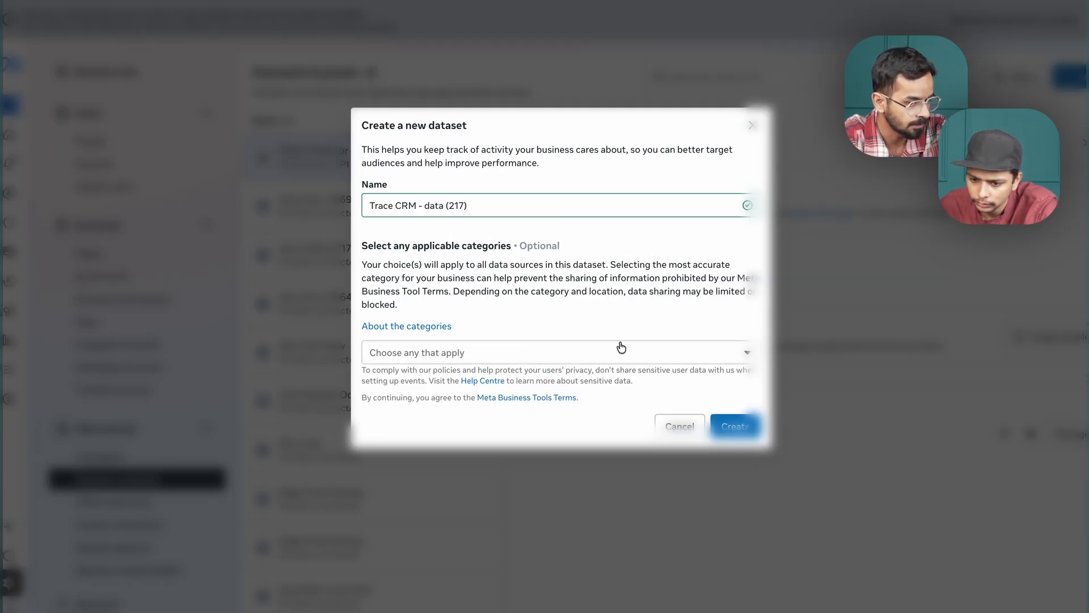
pyautogui.click(622, 341)
pyautogui.click(582, 281)
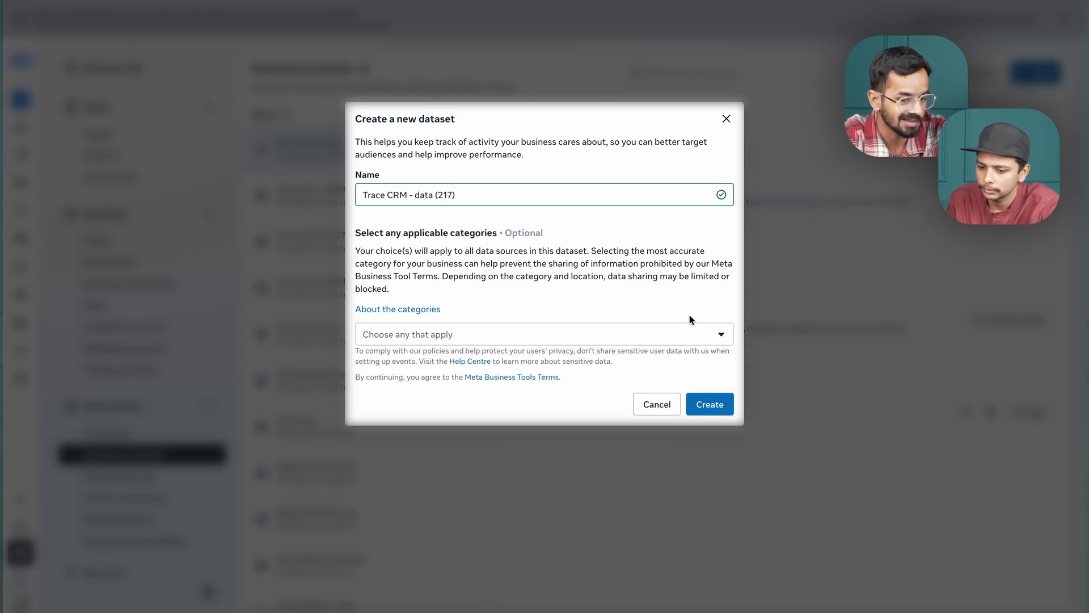
pyautogui.click(704, 406)
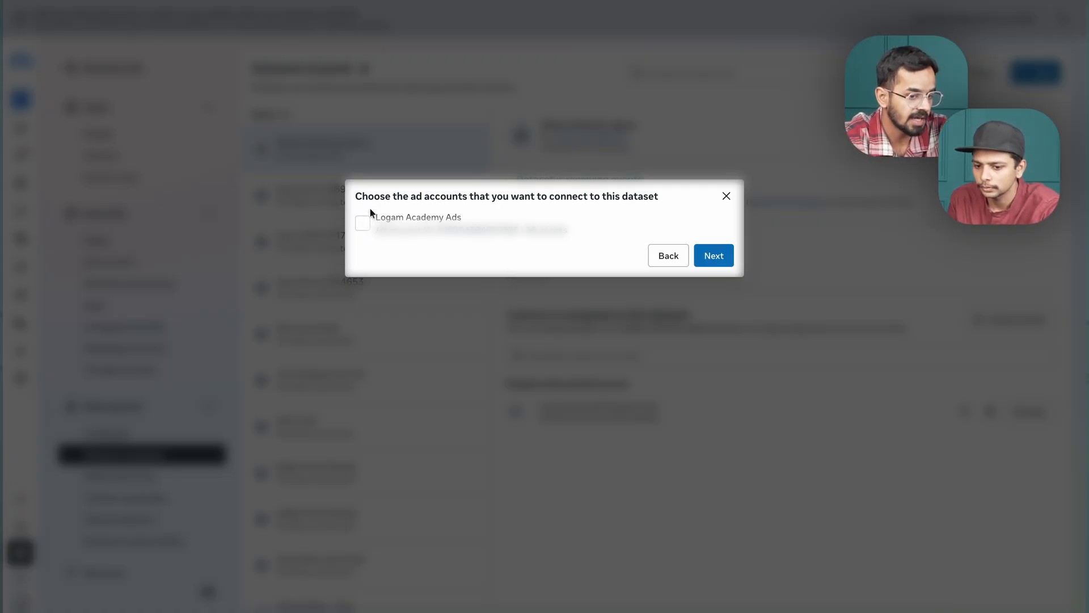
# Dismiss the ad account connection for the new dataset without choosing an account, and close the dataset confirmation.
pyautogui.moveTo(361, 196); pyautogui.dragTo(664, 214)
pyautogui.click(661, 206)
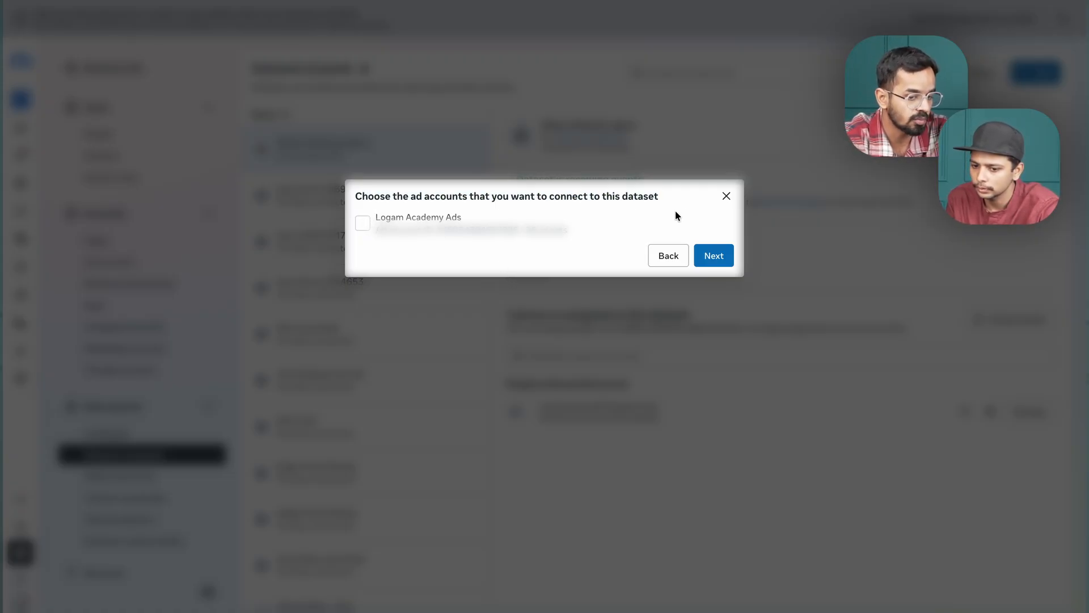
pyautogui.click(727, 197)
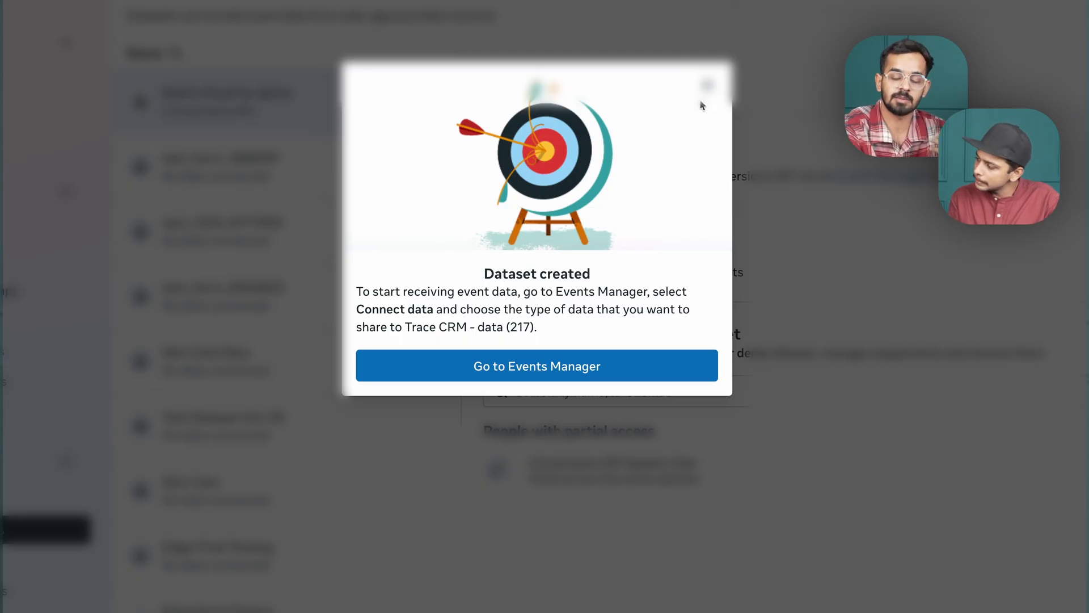
pyautogui.click(707, 86)
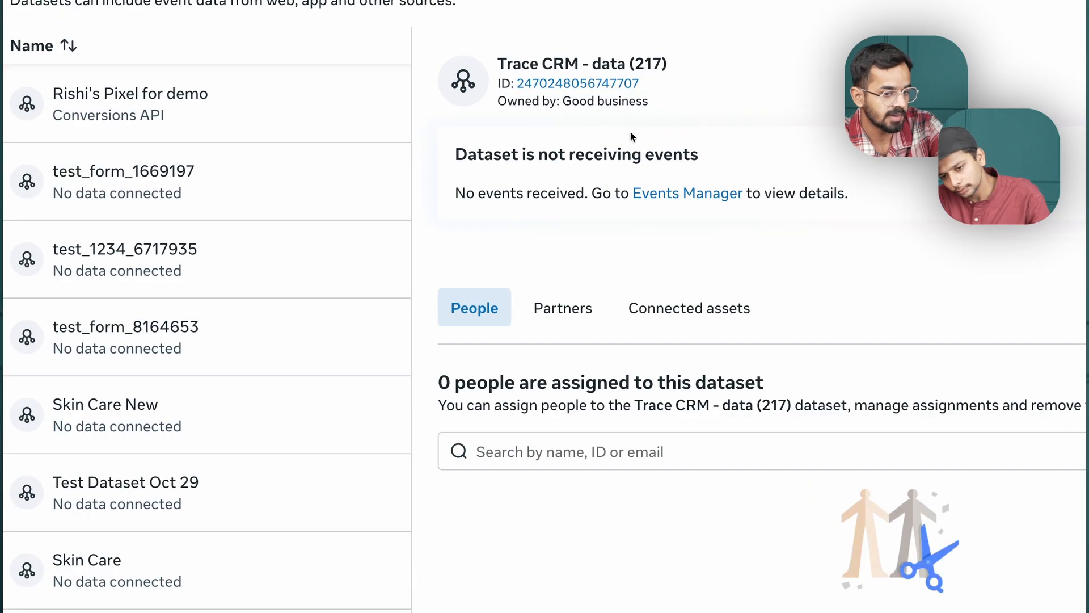
pyautogui.moveTo(497, 64); pyautogui.dragTo(669, 64)
pyautogui.click(671, 64)
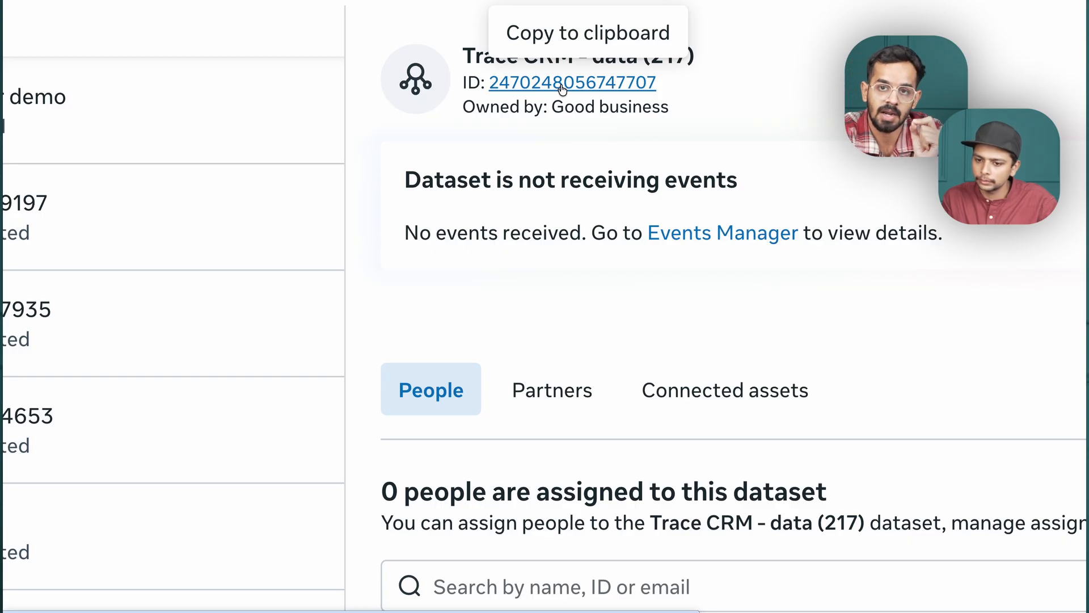
pyautogui.click(563, 86)
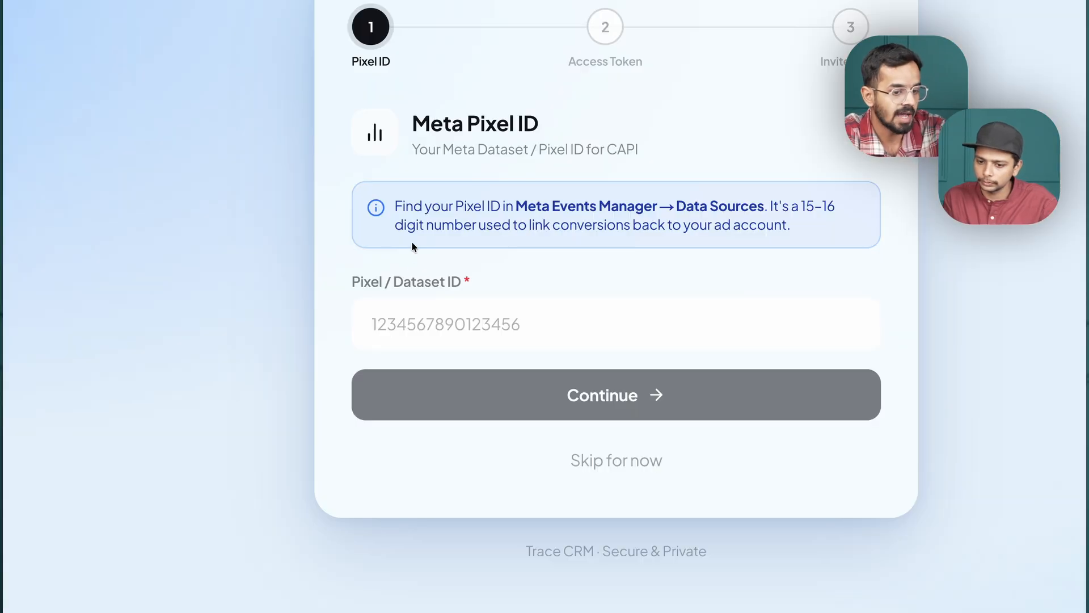
pyautogui.click(411, 324)
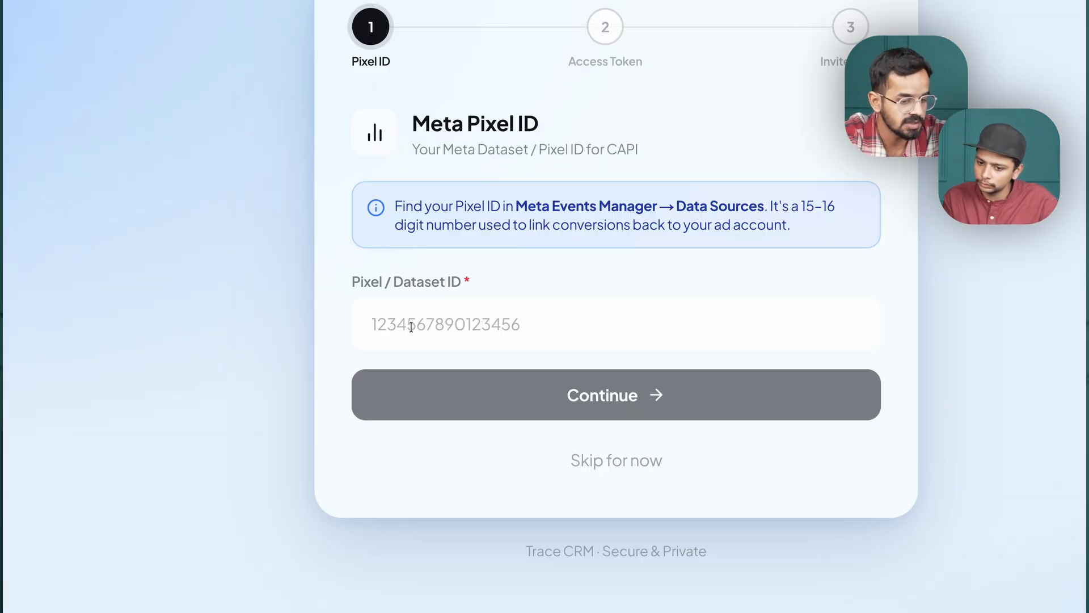
pyautogui.hotkey('ctrl', 'v')
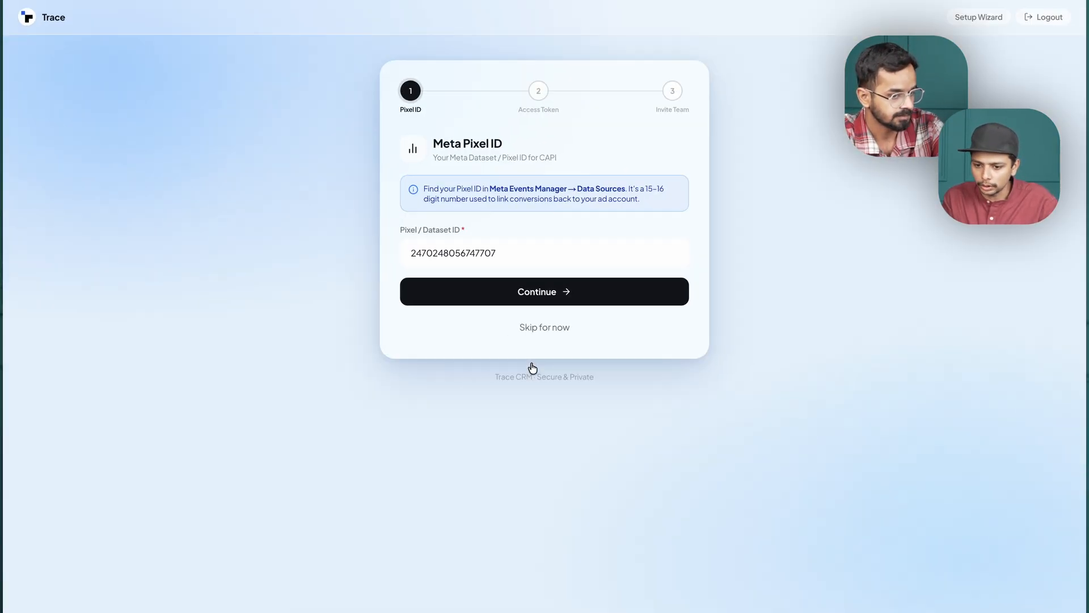
pyautogui.click(534, 298)
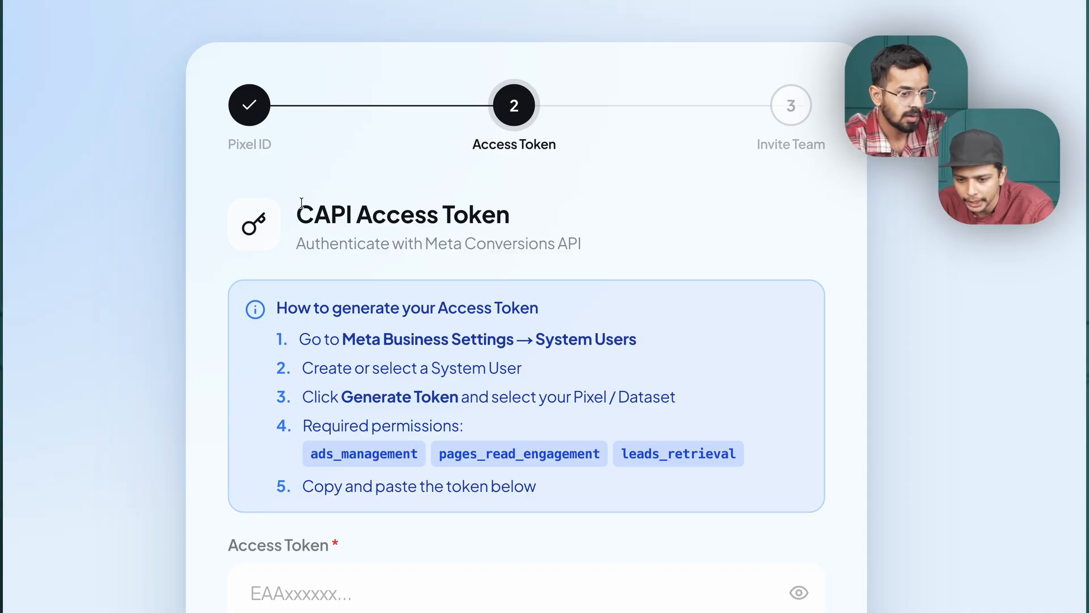
# Check Trace's CAPI Access Token instructions and open My Apps on Meta for Developers in a new browser tab.
pyautogui.moveTo(301, 202); pyautogui.dragTo(522, 218)
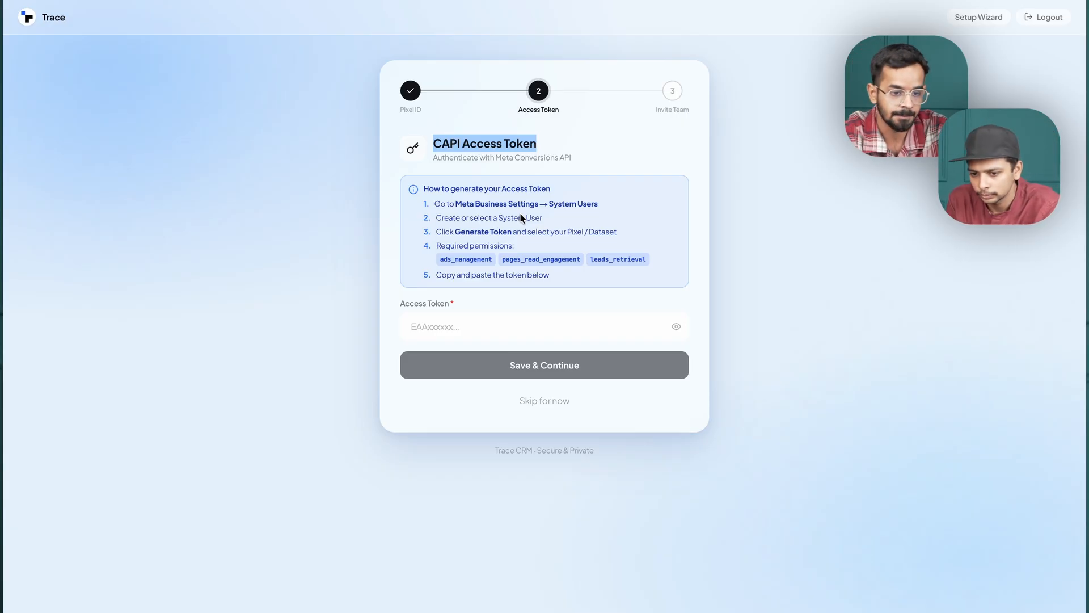
pyautogui.click(429, 146)
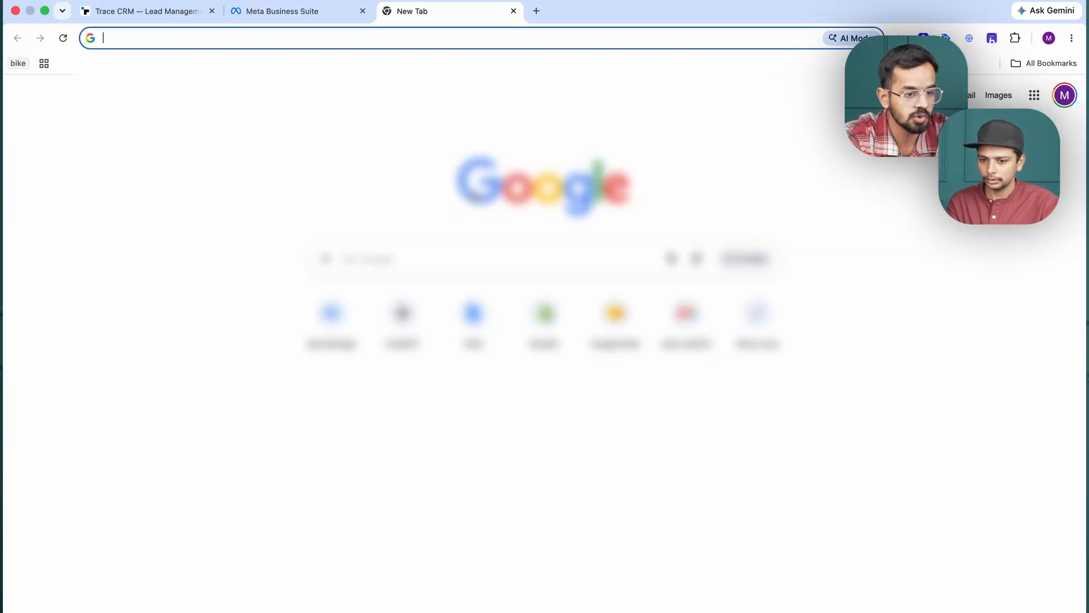
pyautogui.write('de')
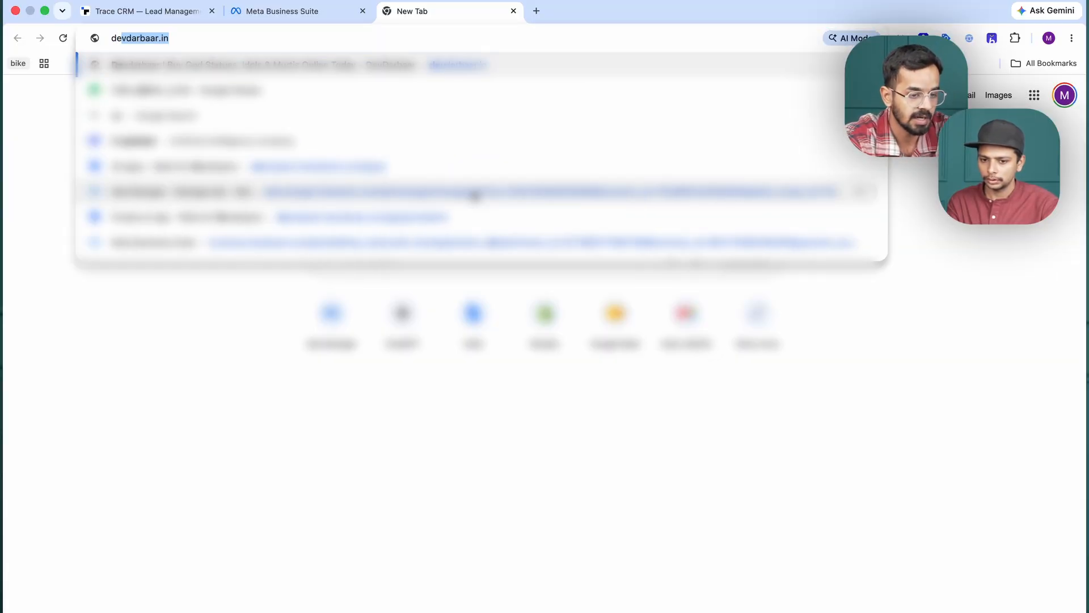
pyautogui.write('ve')
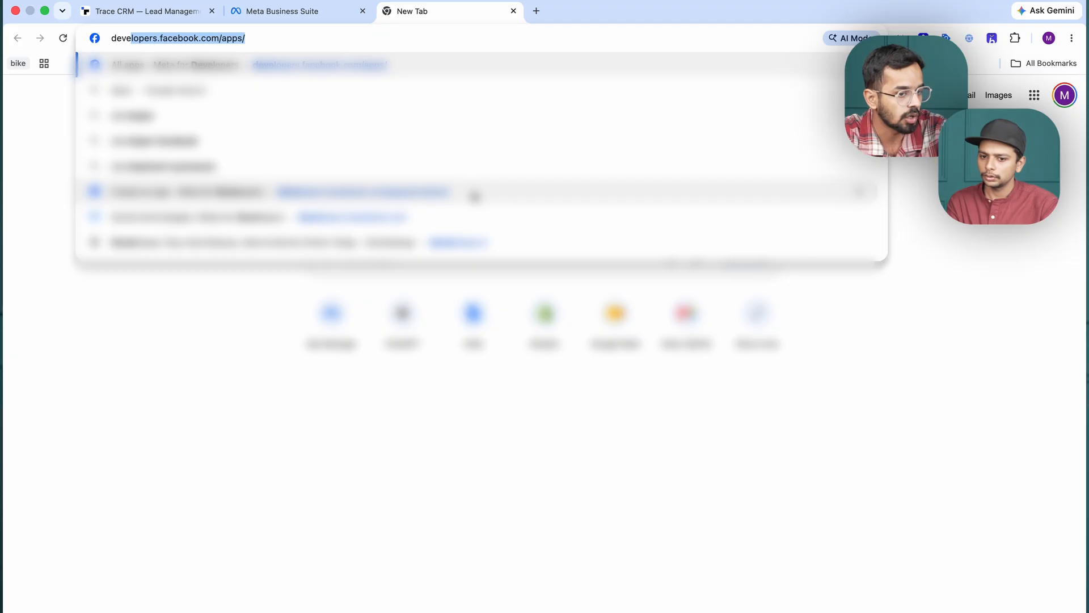
pyautogui.press('Return')
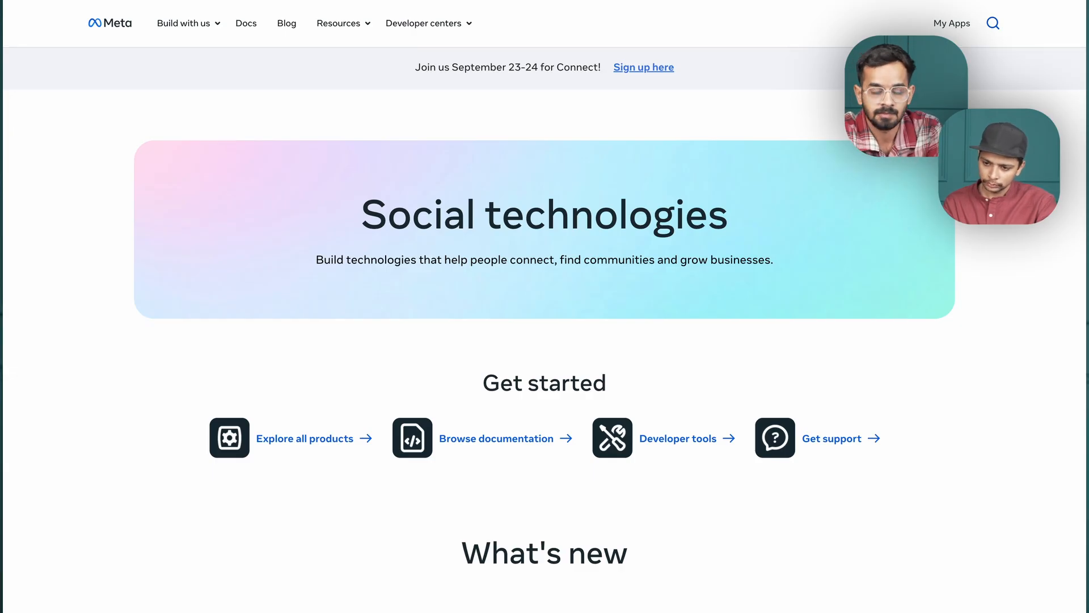
pyautogui.click(949, 24)
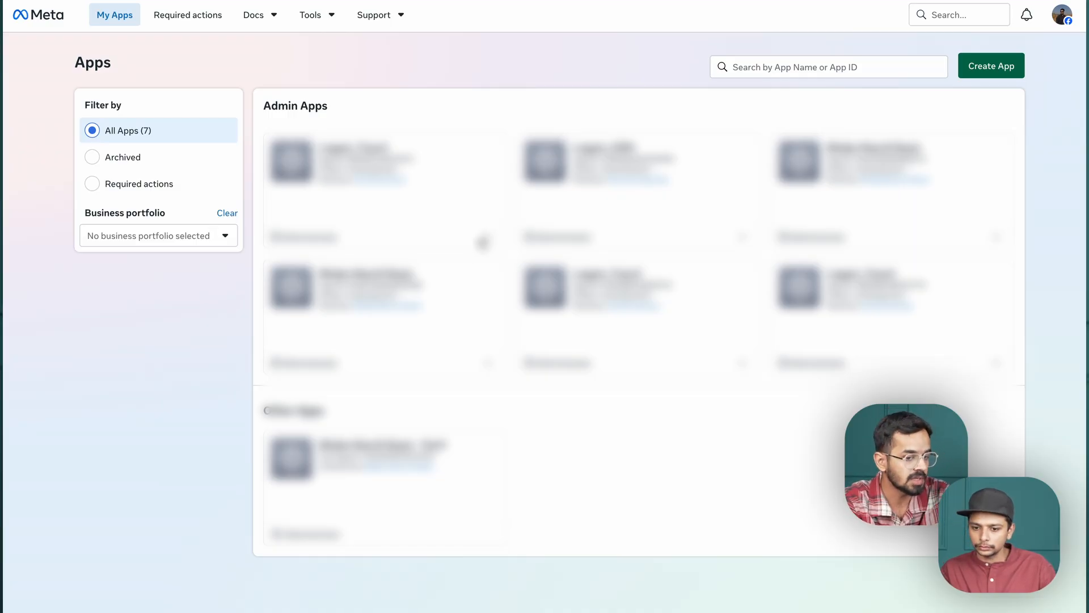
# Start creating an app named "Trace CRM - data (217)", keep the prefilled contact email, and continue to the use cases.
pyautogui.click(488, 241)
pyautogui.click(490, 110)
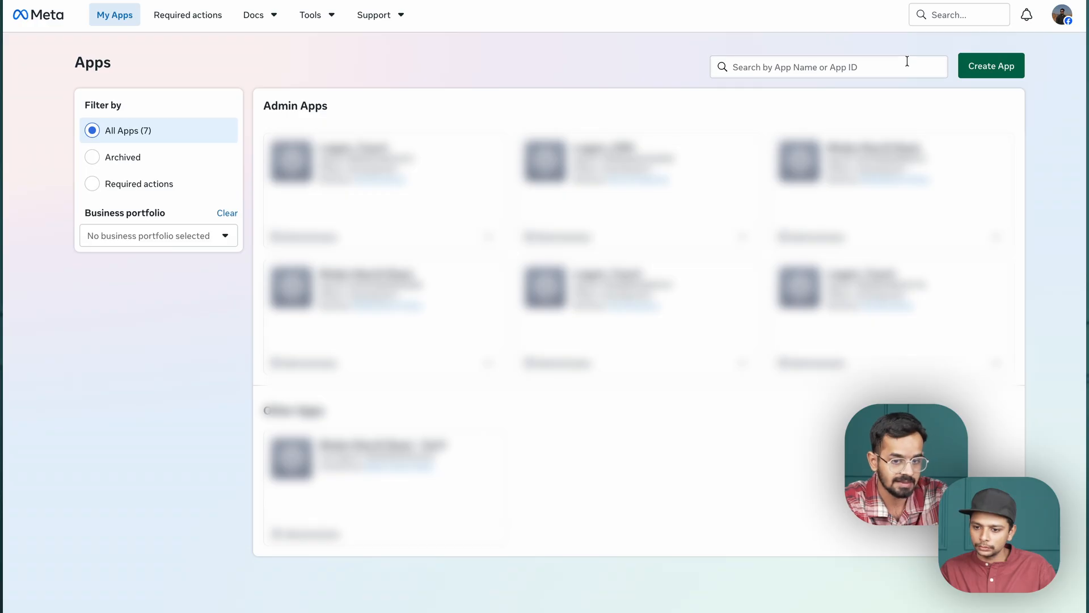
pyautogui.click(987, 71)
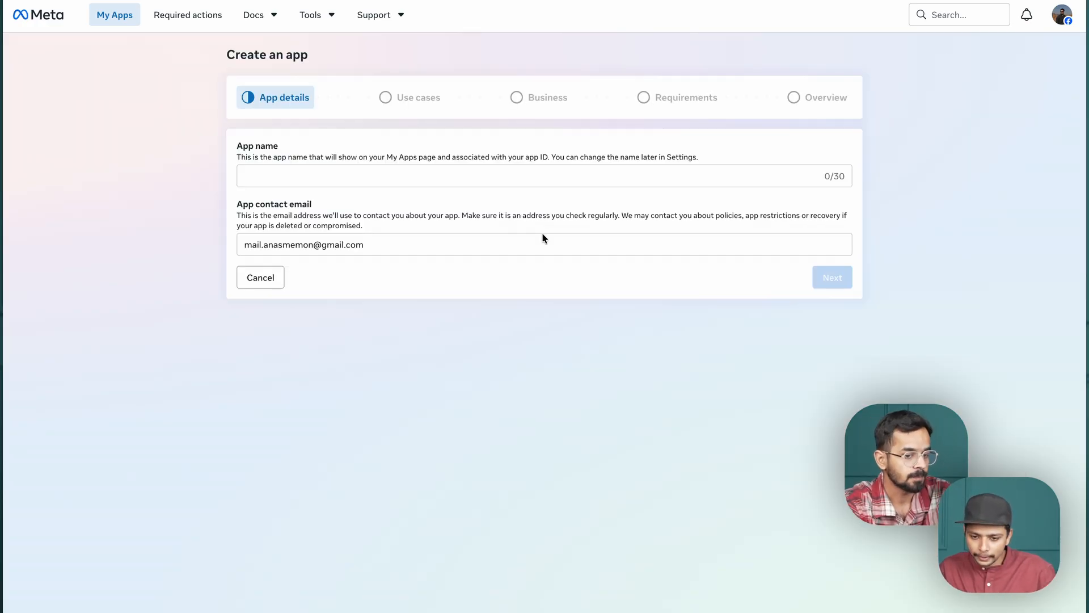
pyautogui.click(438, 176)
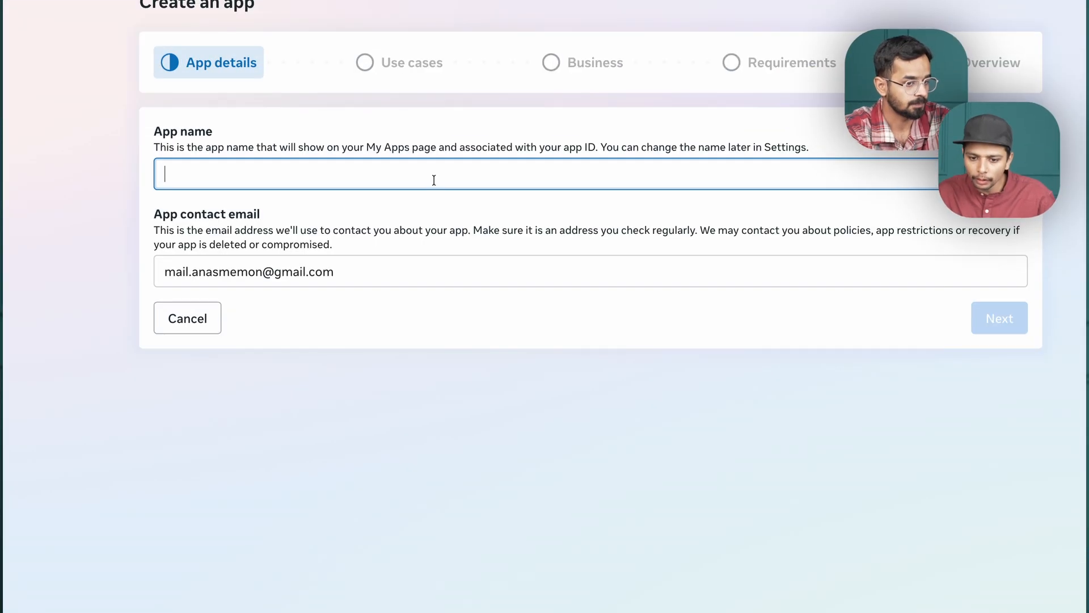
pyautogui.write('Trace CRM - data ')
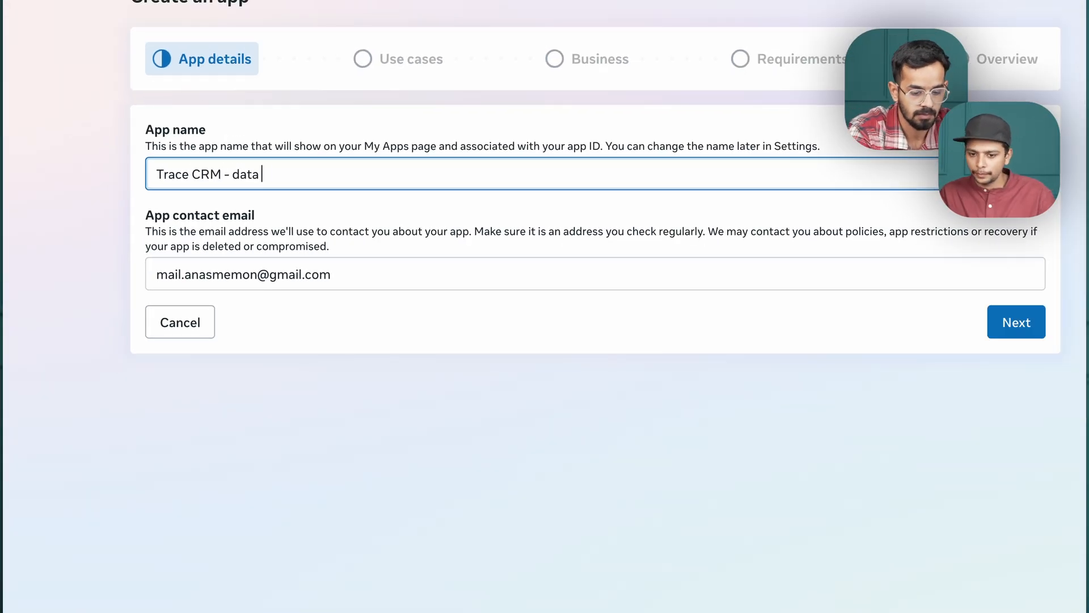
pyautogui.write('(217)')
pyautogui.click(469, 137)
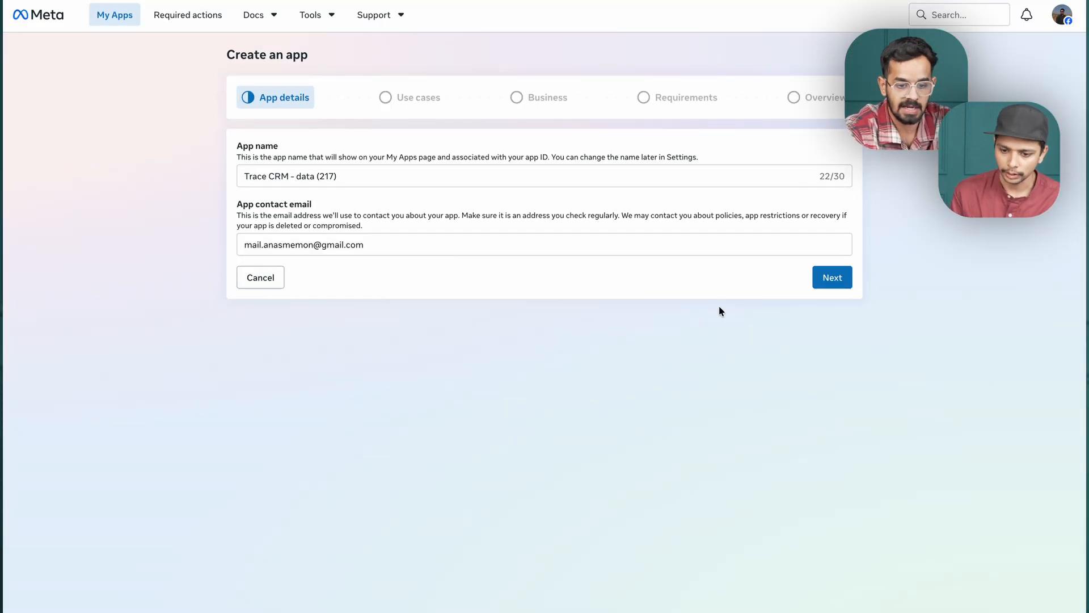
pyautogui.click(830, 282)
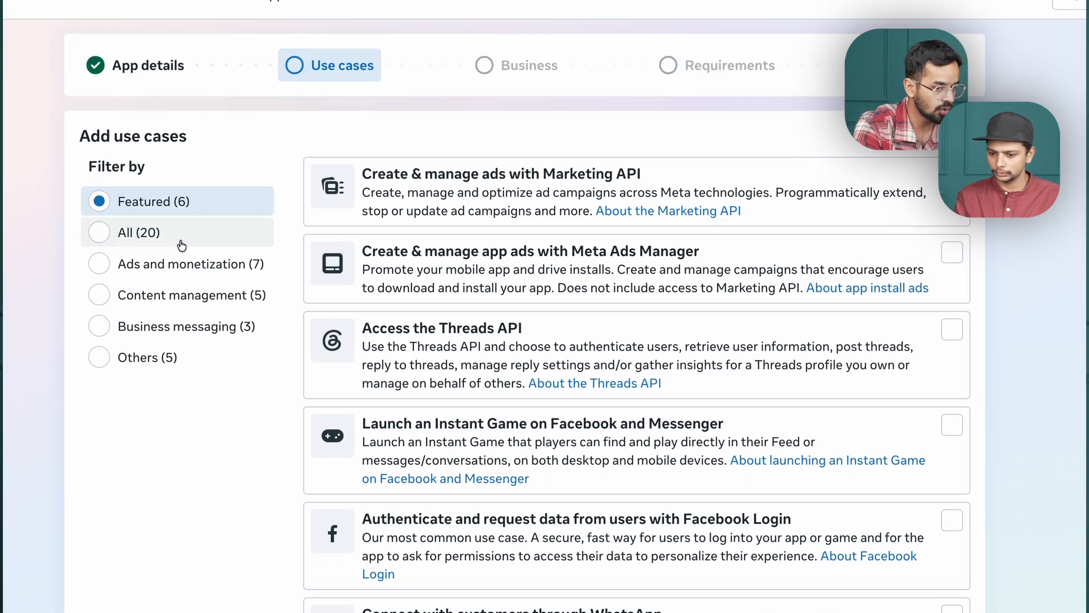
# List all use cases and select the three Marketing API ones (ads, performance data, ad leads), app ads with Meta Ads Manager, and the Threads API.
pyautogui.click(181, 244)
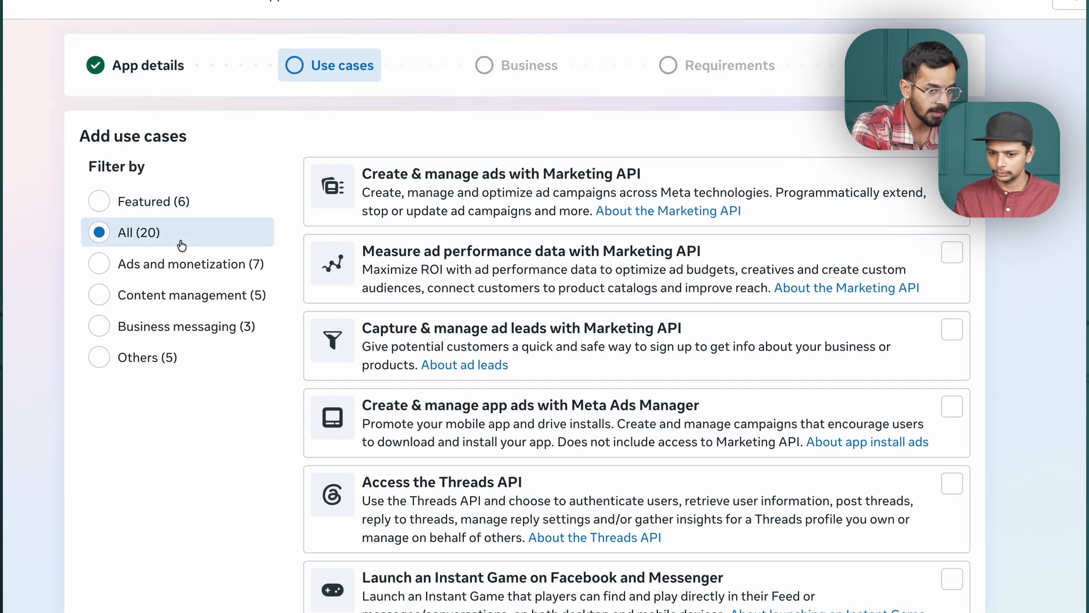
pyautogui.click(952, 175)
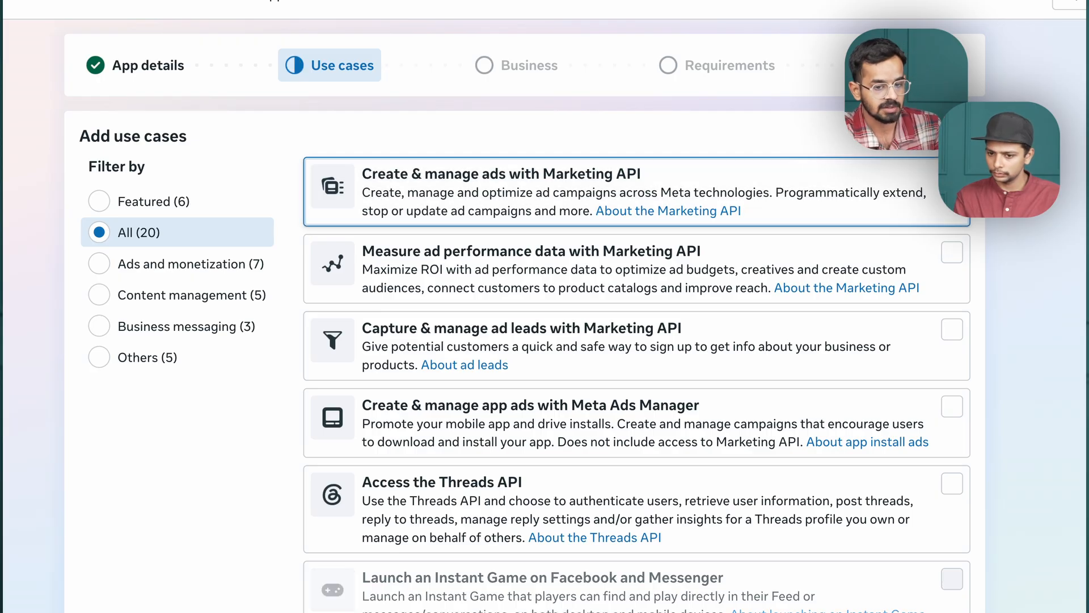
pyautogui.click(953, 253)
pyautogui.scroll(-1, 954, 252)
pyautogui.click(953, 252)
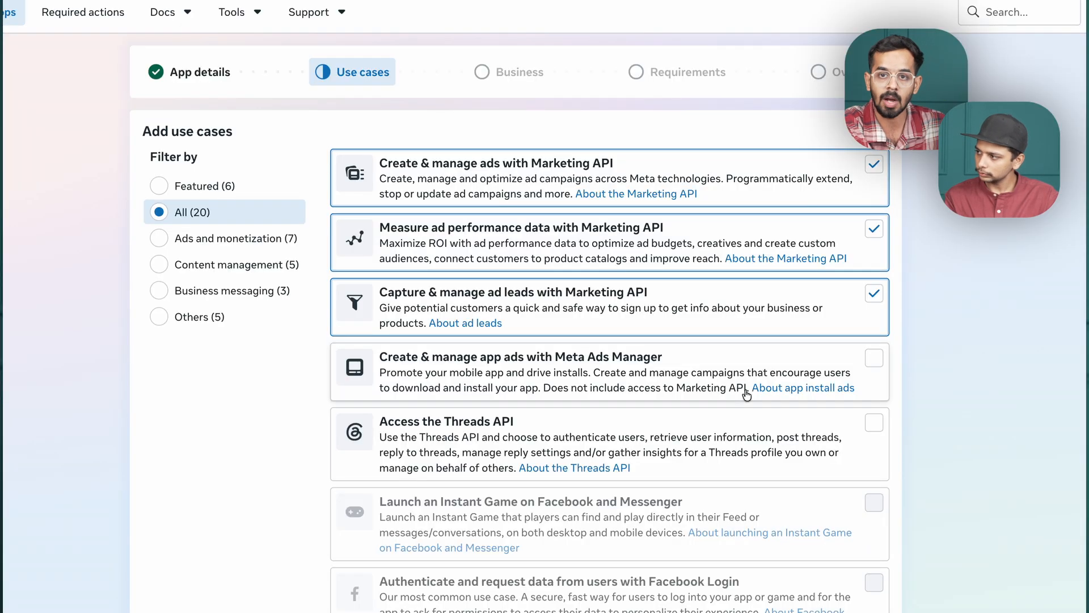
pyautogui.click(763, 353)
pyautogui.click(823, 434)
# Add the use cases for ads MCP server, Meta Audience Network, Catalog API, Messenger engagement, and fundraisers on Facebook and Instagram.
pyautogui.scroll(-2, 832, 429)
pyautogui.scroll(-3, 832, 429)
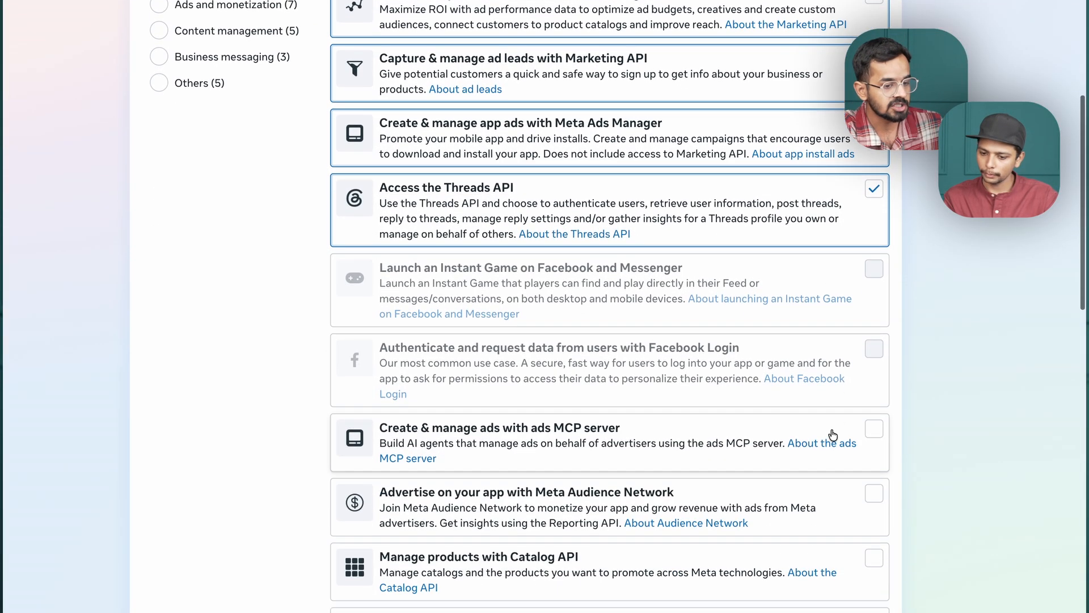
pyautogui.click(830, 411)
pyautogui.scroll(-2, 832, 412)
pyautogui.click(833, 409)
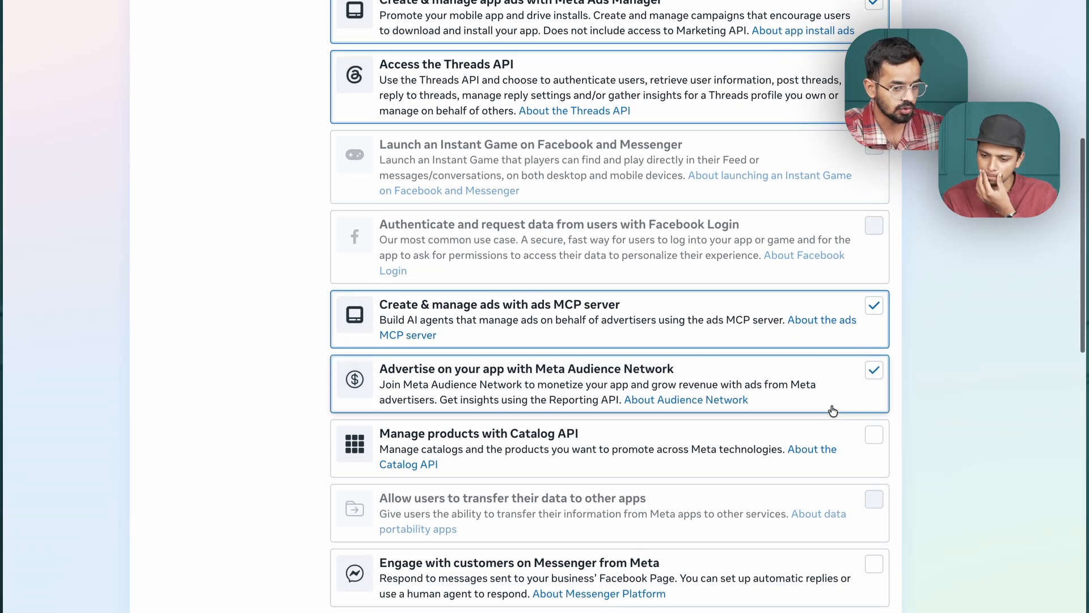
pyautogui.click(846, 451)
pyautogui.scroll(-3, 845, 451)
pyautogui.click(844, 395)
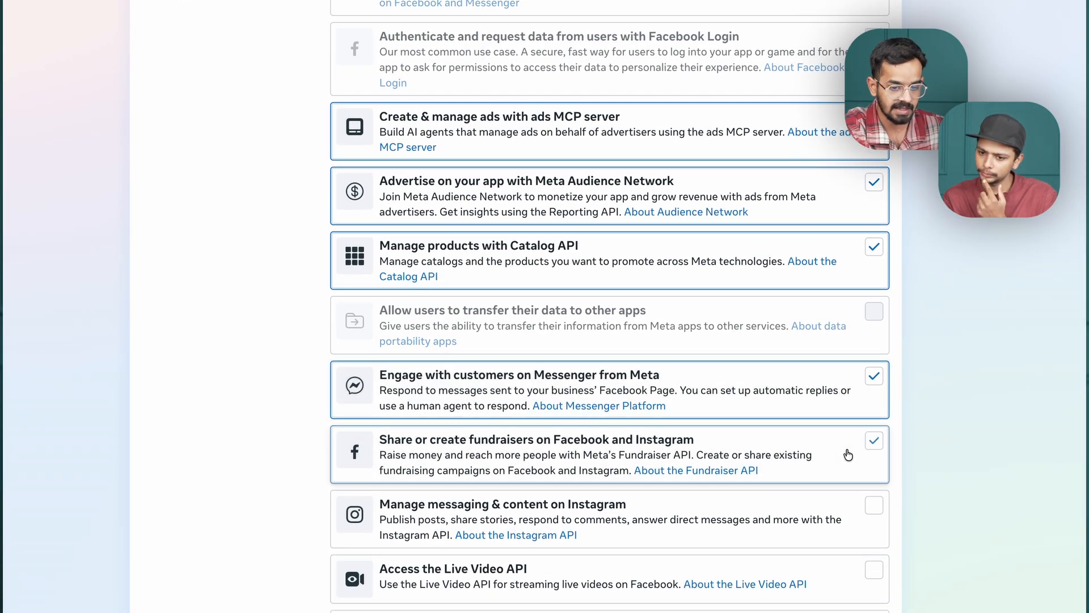
pyautogui.click(849, 452)
# Add the use cases for Instagram messaging and content, Live Video API, embedding content in other websites, Page management, and WhatsApp.
pyautogui.scroll(-2, 836, 382)
pyautogui.click(836, 382)
pyautogui.click(834, 477)
pyautogui.click(832, 495)
pyautogui.scroll(-1, 832, 495)
pyautogui.click(832, 499)
pyautogui.scroll(-5, 832, 496)
pyautogui.click(832, 341)
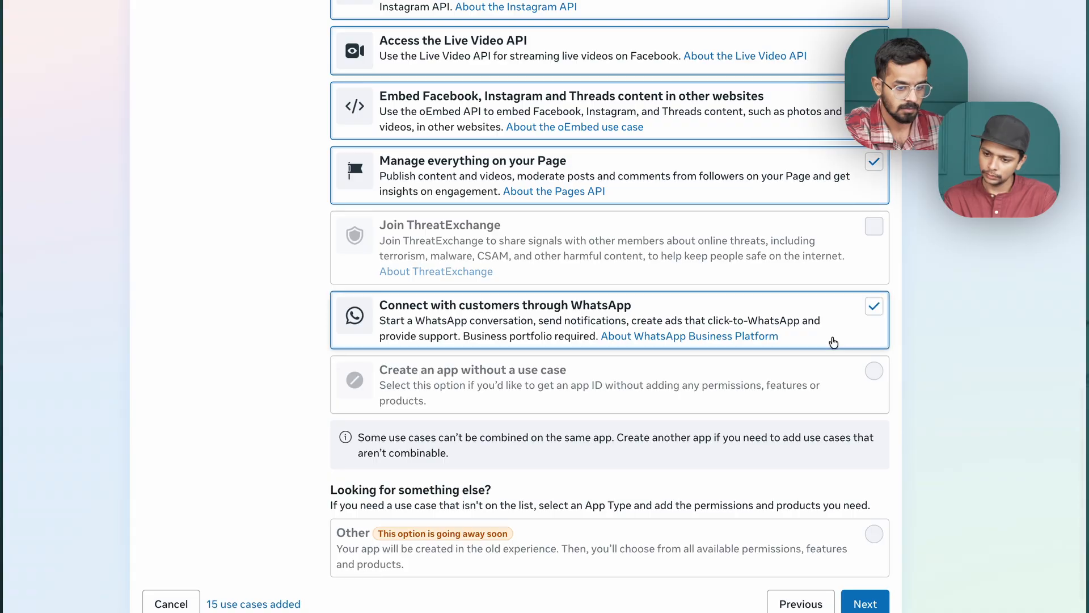
# Review the selected use cases and continue to the Business stage of the app setup.
pyautogui.scroll(-1, 833, 518)
pyautogui.click(864, 582)
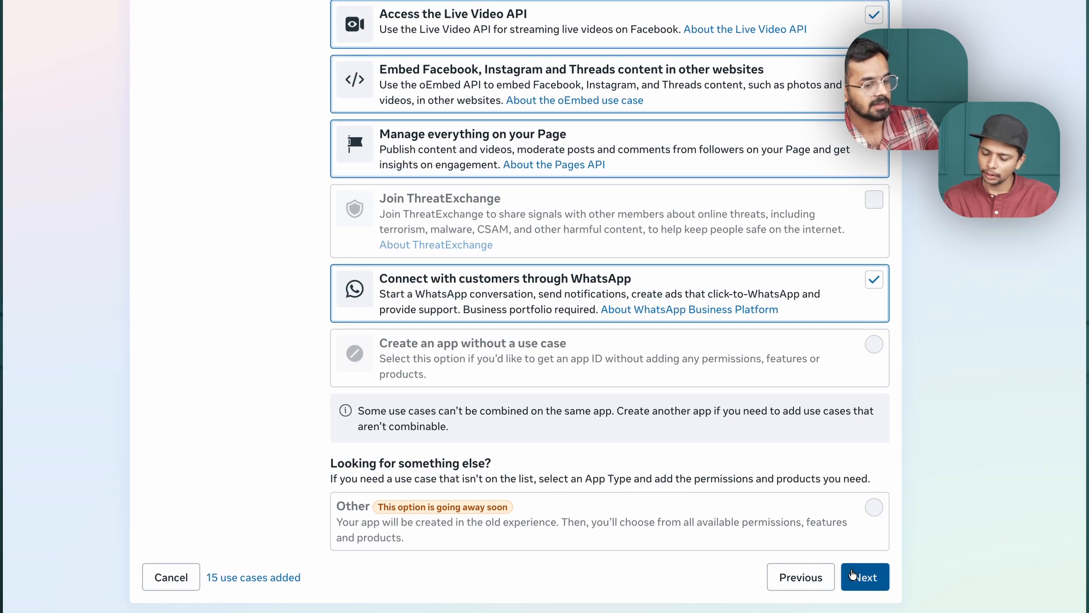
pyautogui.scroll(-2, 846, 580)
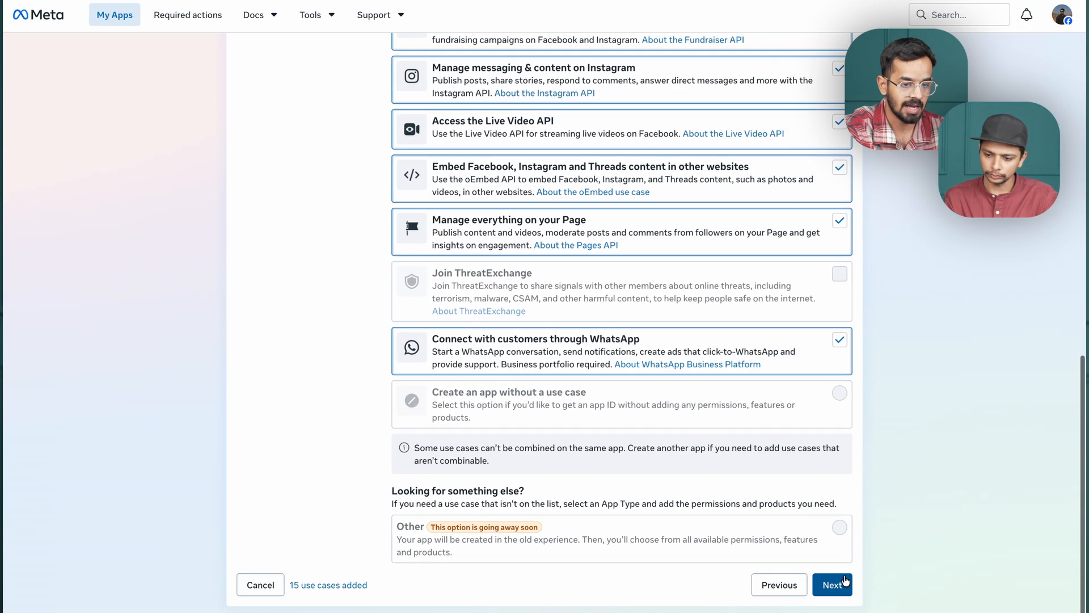
pyautogui.scroll(15, 818, 396)
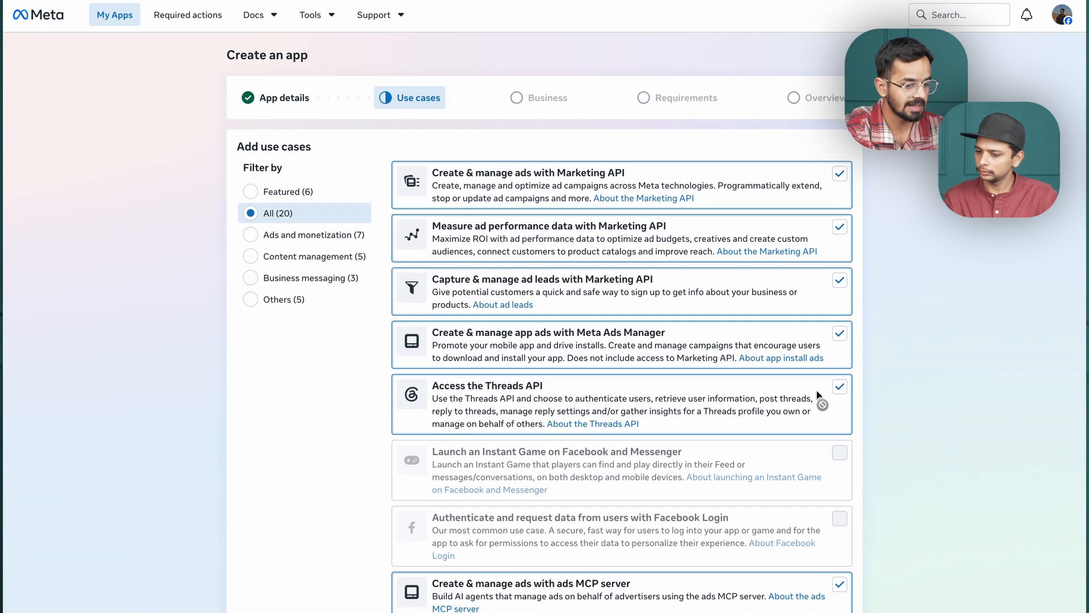
pyautogui.scroll(-15, 817, 395)
pyautogui.scroll(1, 818, 396)
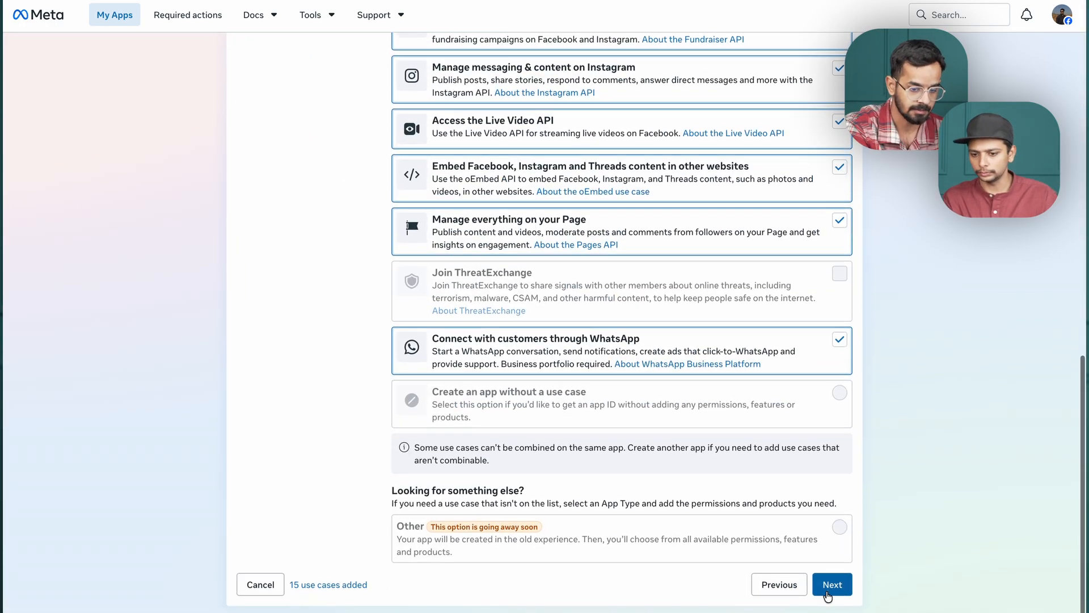
pyautogui.click(827, 581)
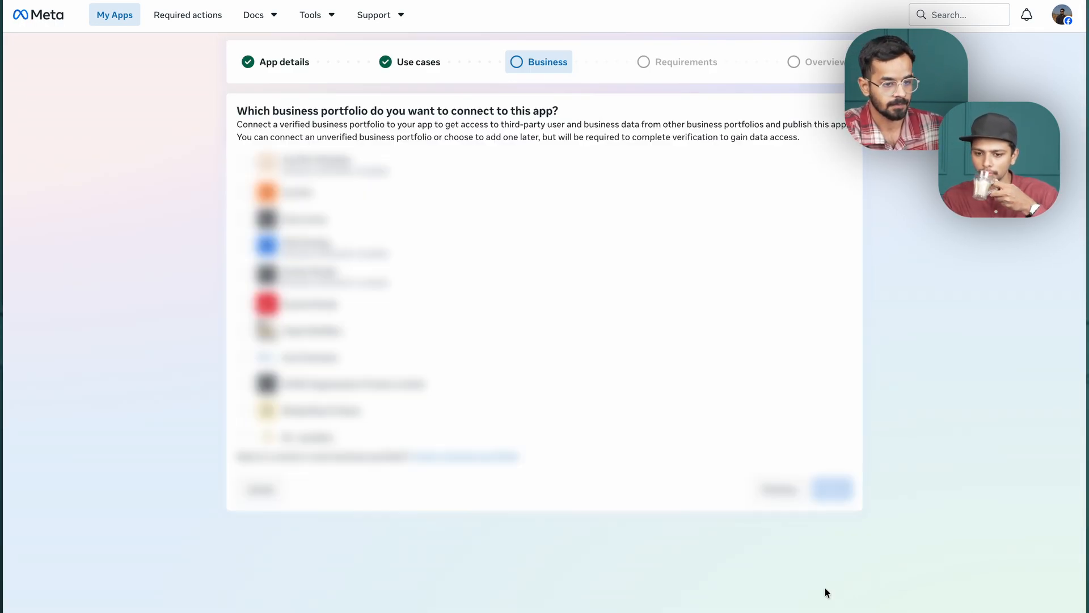
# Connect the Good business portfolio to the app, checking it against Meta Business Suite, and continue to the Requirements stage.
pyautogui.scroll(-1, 345, 208)
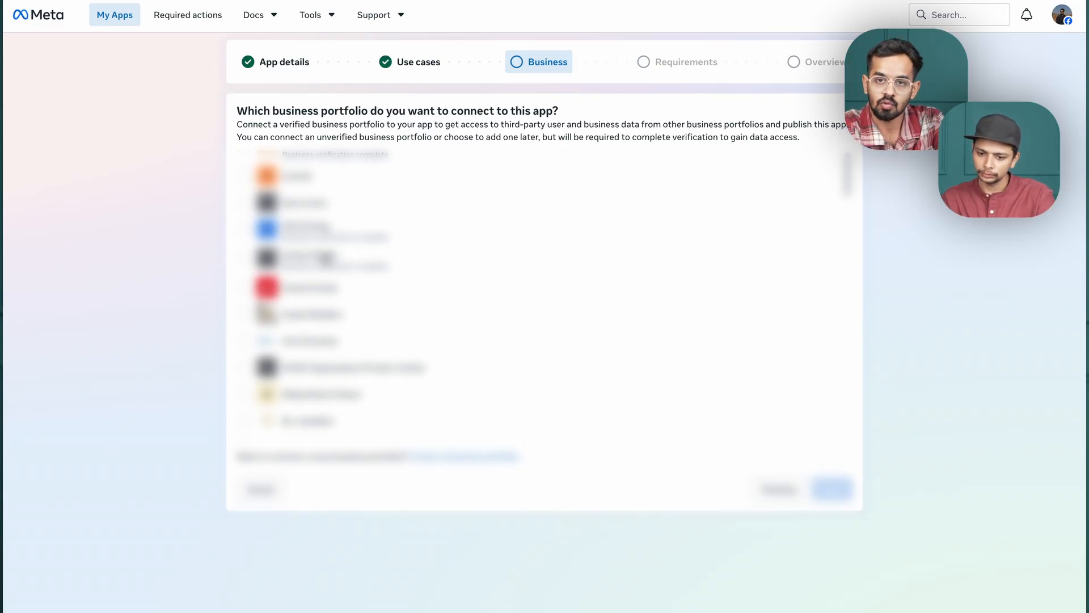
pyautogui.scroll(-2, 325, 258)
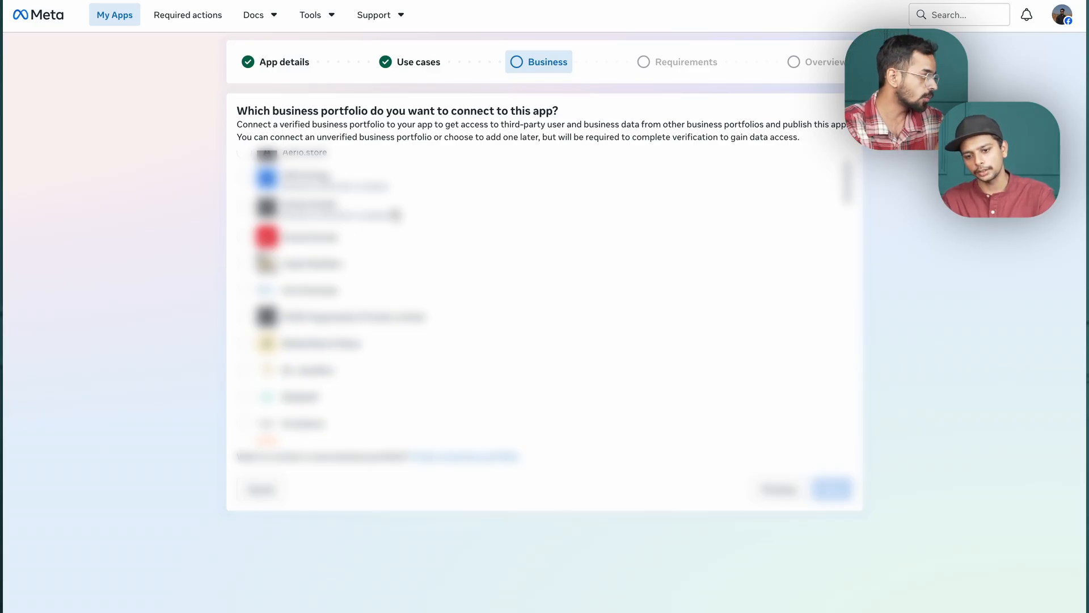
pyautogui.scroll(-3, 365, 299)
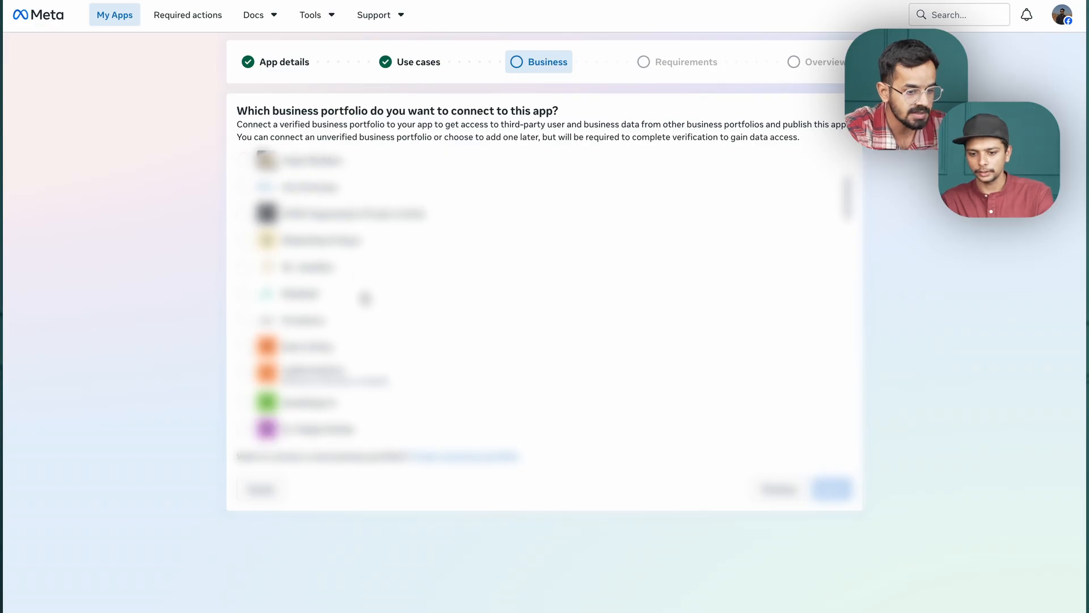
pyautogui.scroll(-4, 364, 299)
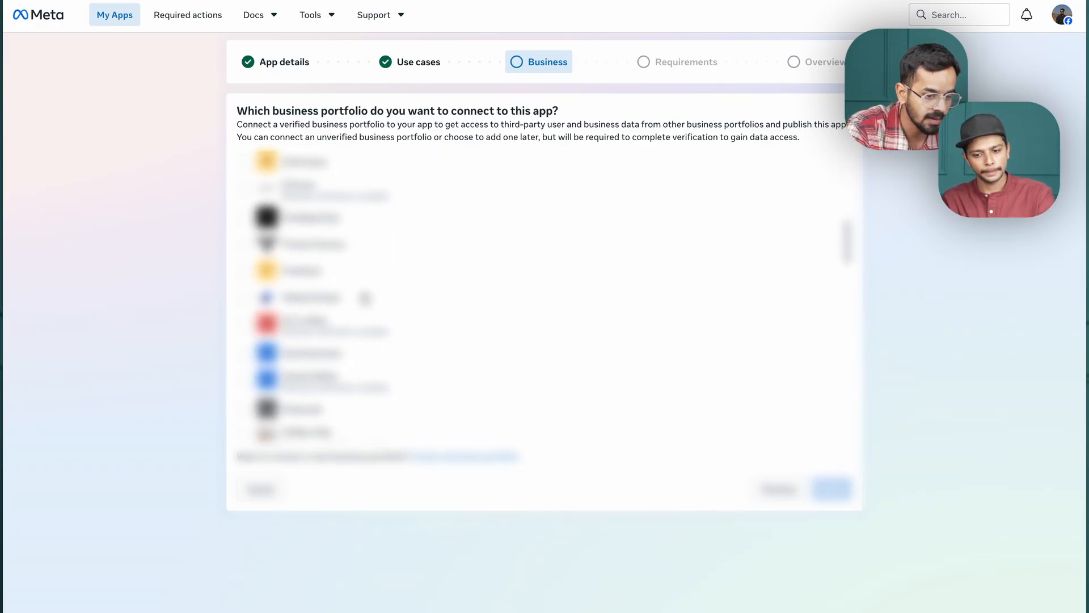
pyautogui.click(306, 355)
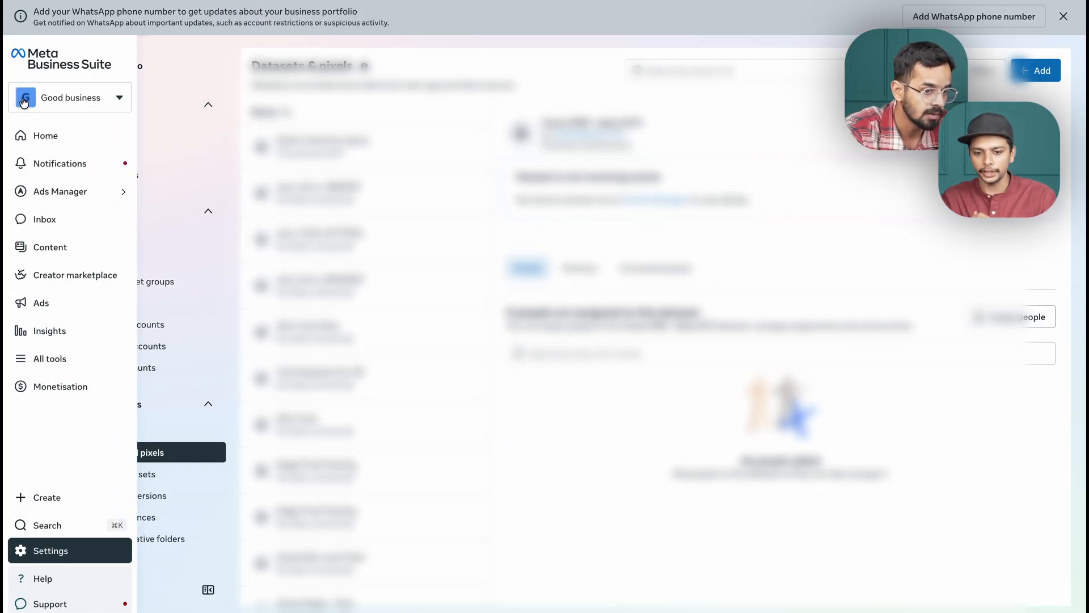
pyautogui.click(50, 102)
pyautogui.click(52, 100)
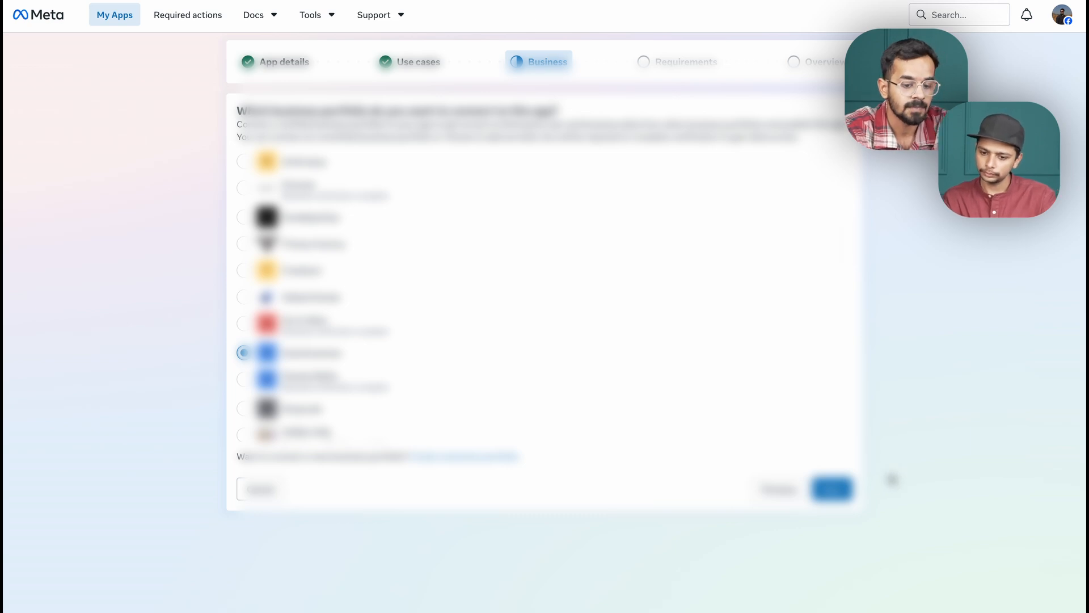
pyautogui.click(831, 485)
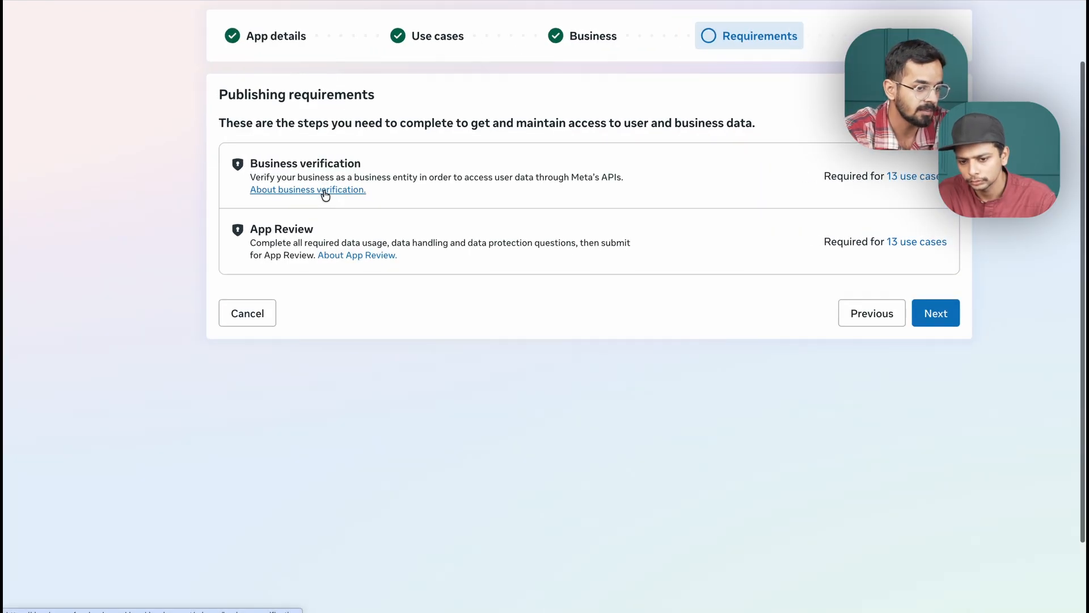
# Review the use cases requiring business verification, close the list, and continue to the Overview stage.
pyautogui.click(937, 311)
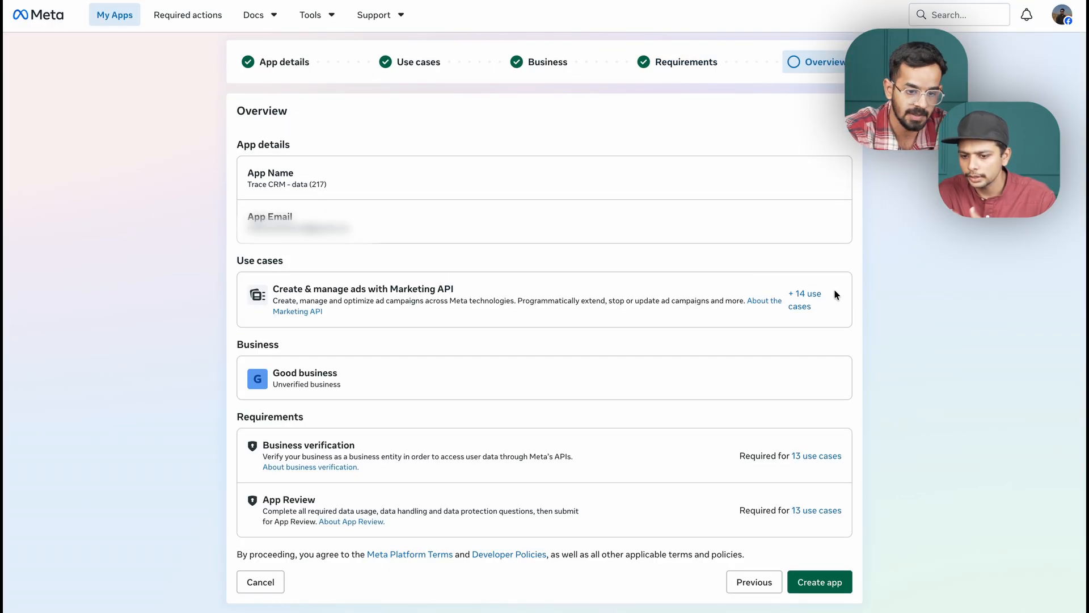
pyautogui.click(677, 57)
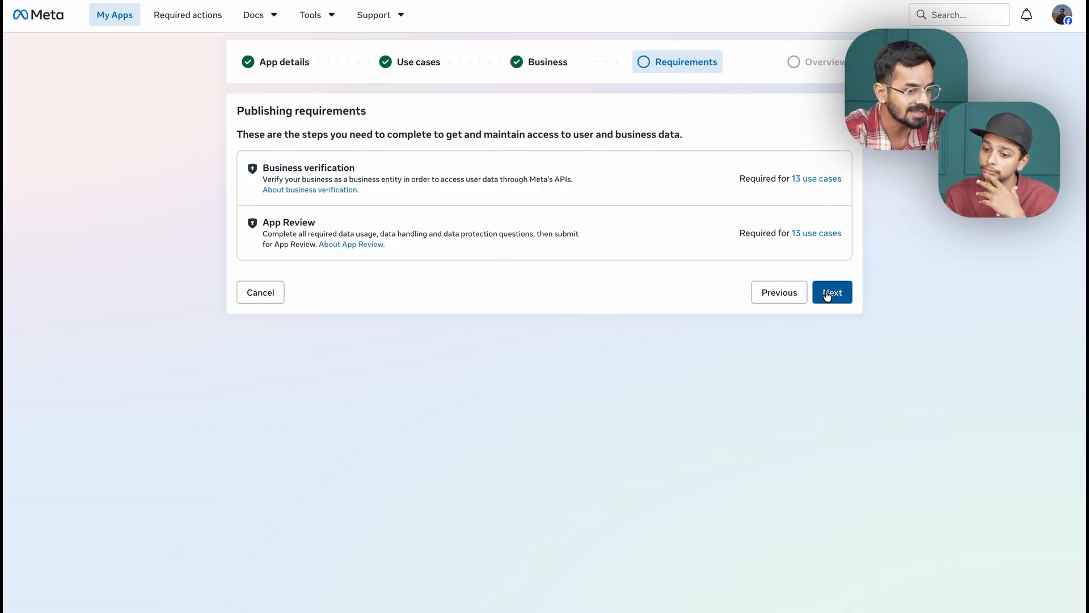
pyautogui.click(826, 180)
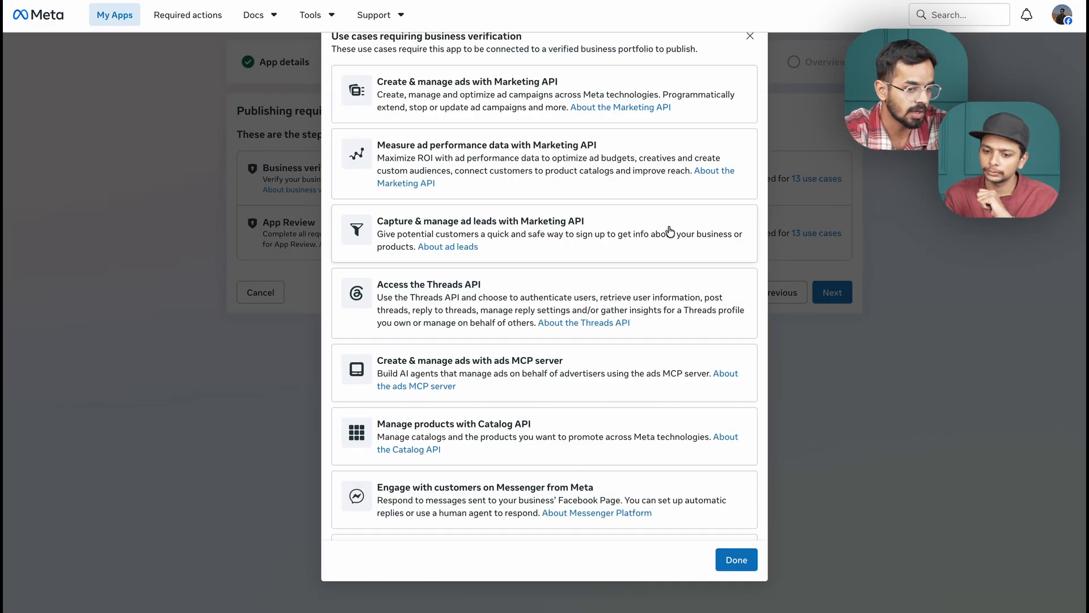
pyautogui.scroll(-2, 550, 364)
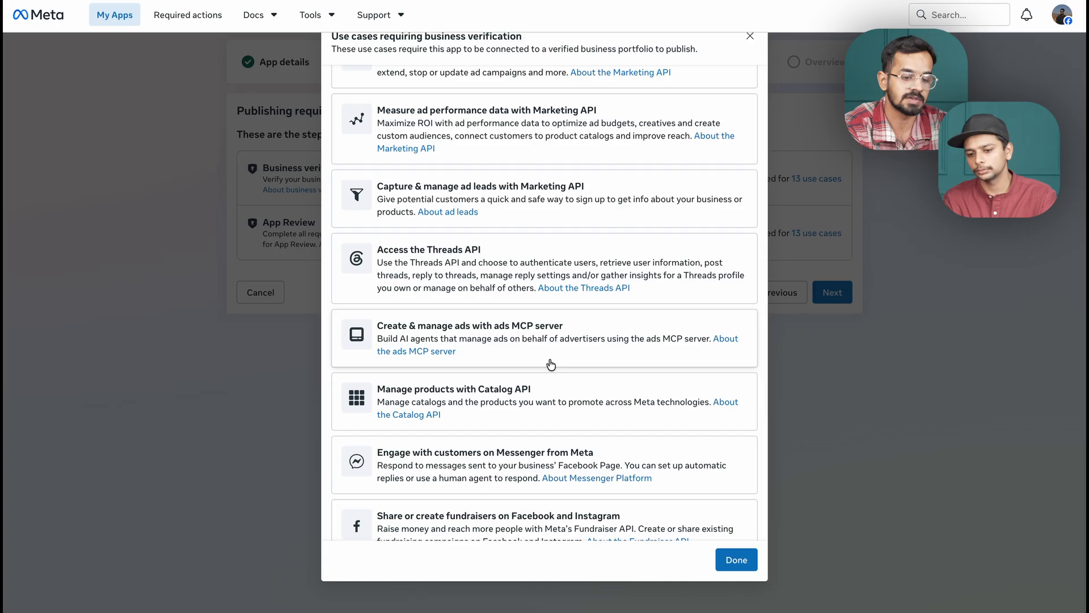
pyautogui.scroll(-3, 551, 364)
pyautogui.scroll(-5, 551, 364)
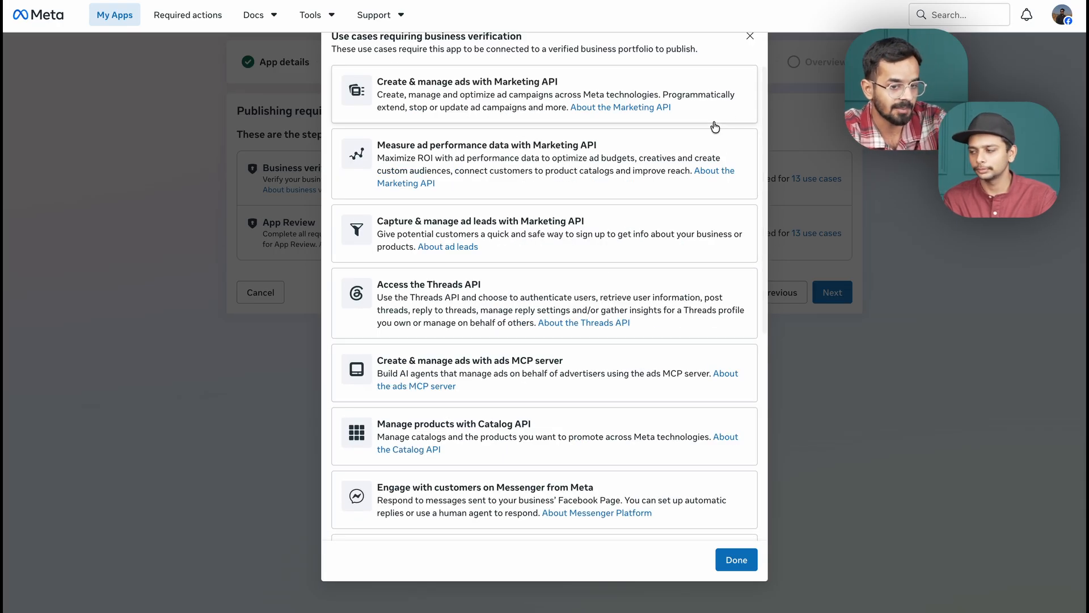
pyautogui.click(750, 36)
pyautogui.click(822, 293)
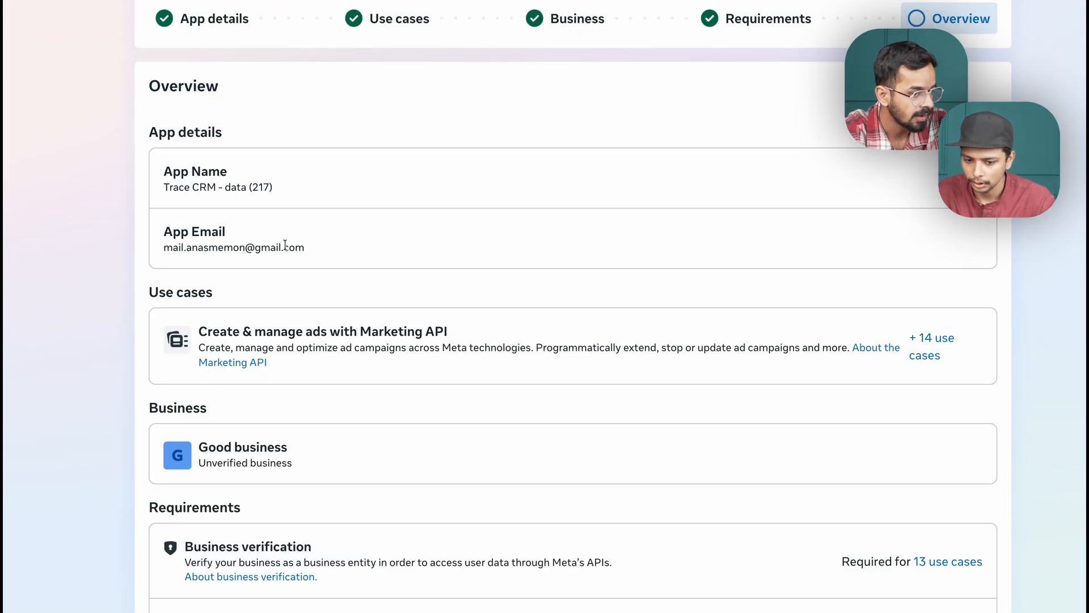
# Review the app overview and create the app, filling in the account password to authorise it.
pyautogui.scroll(-2, 285, 244)
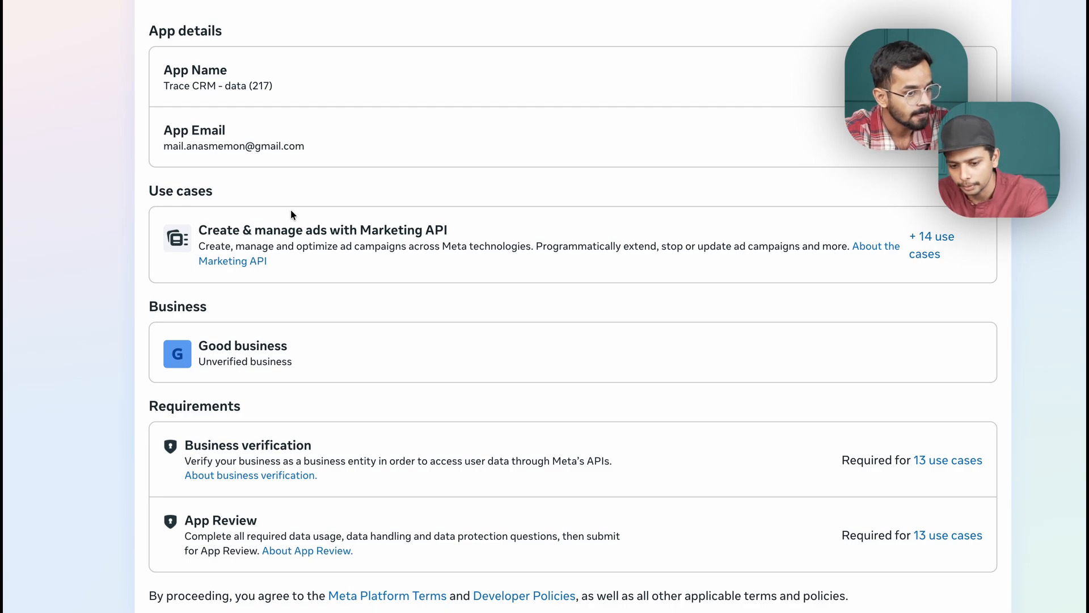
pyautogui.scroll(-1, 266, 227)
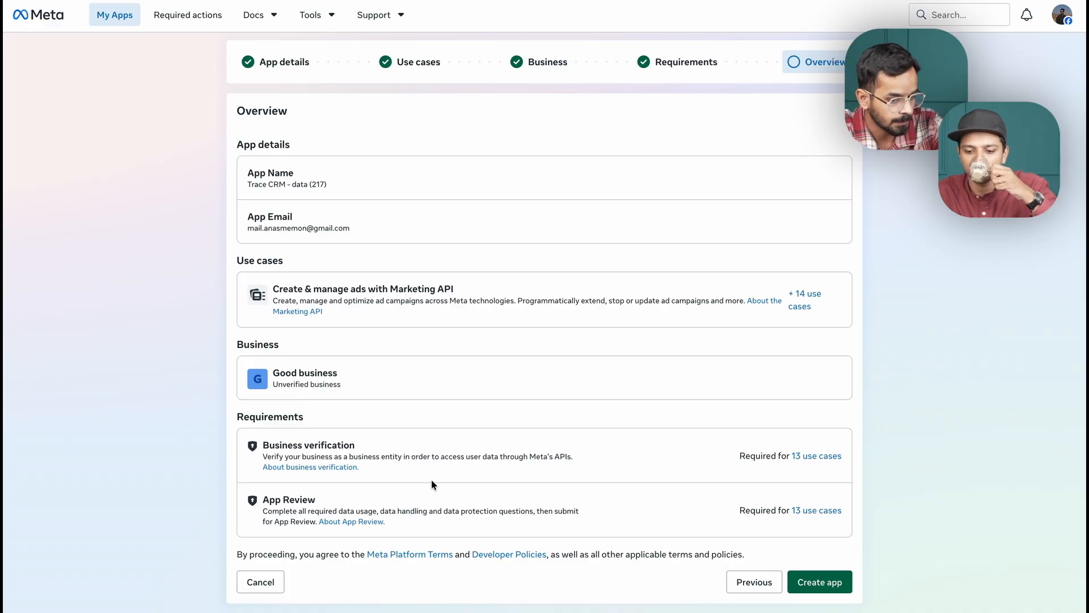
pyautogui.click(813, 581)
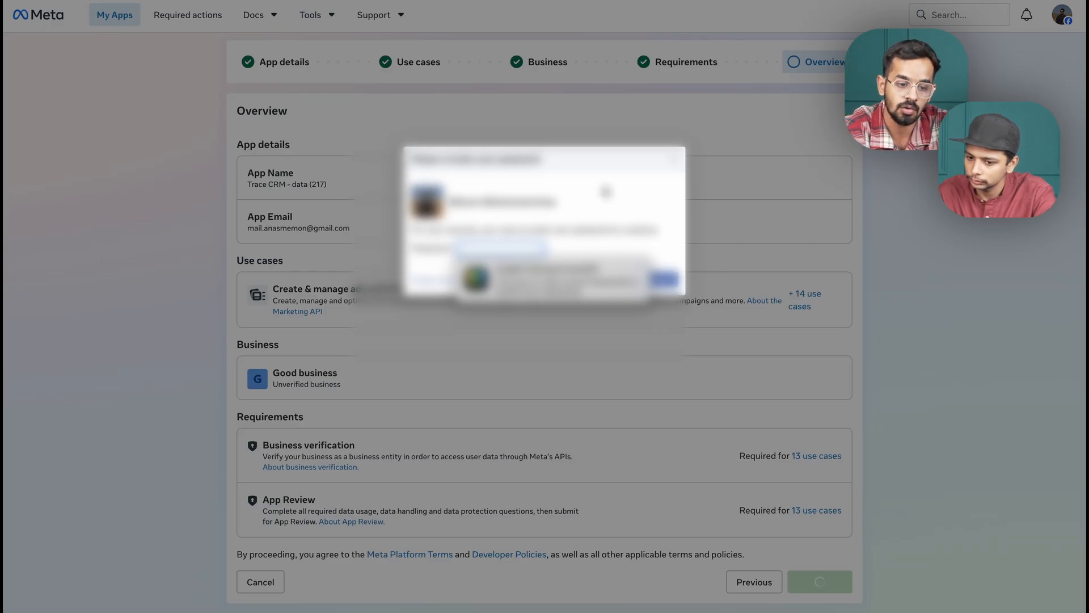
pyautogui.click(546, 279)
pyautogui.click(546, 279)
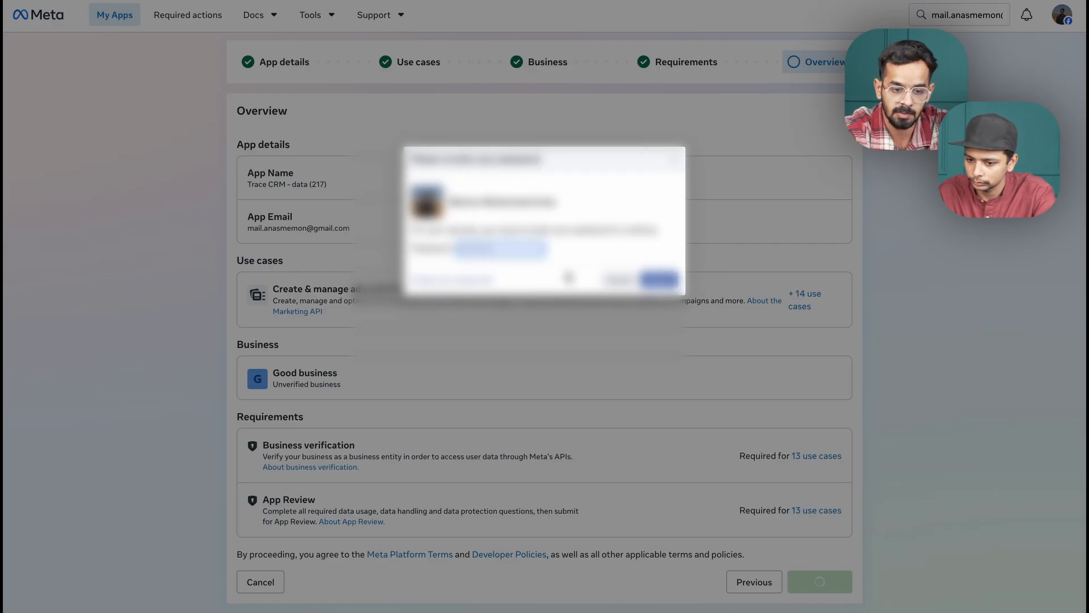
pyautogui.click(660, 279)
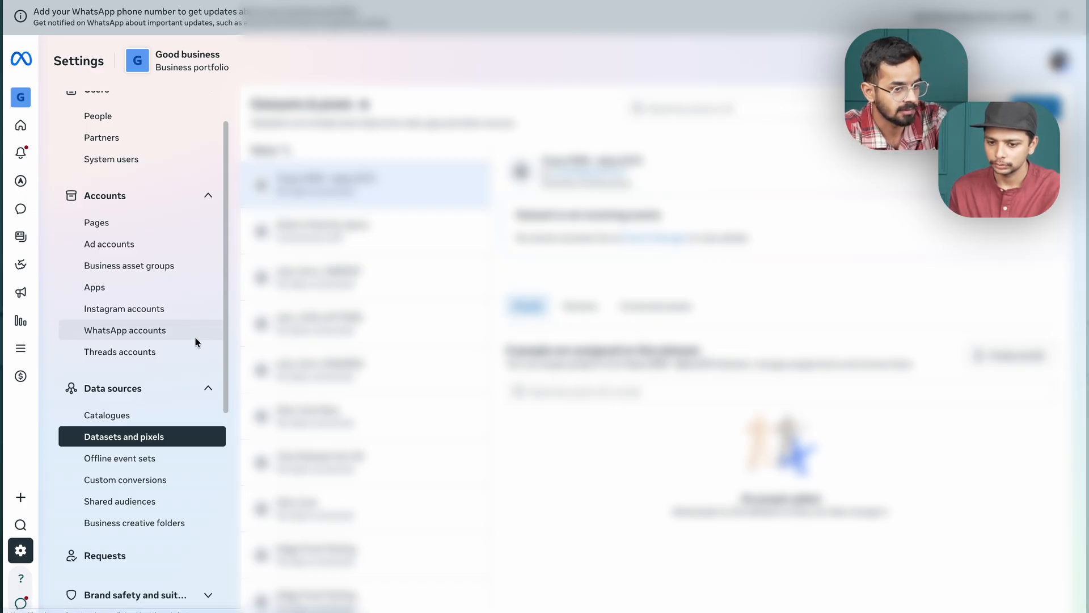
# Switch to Meta Business Suite settings and open the Trace CRM - data (217) app among the portfolio's apps.
pyautogui.scroll(2, 195, 340)
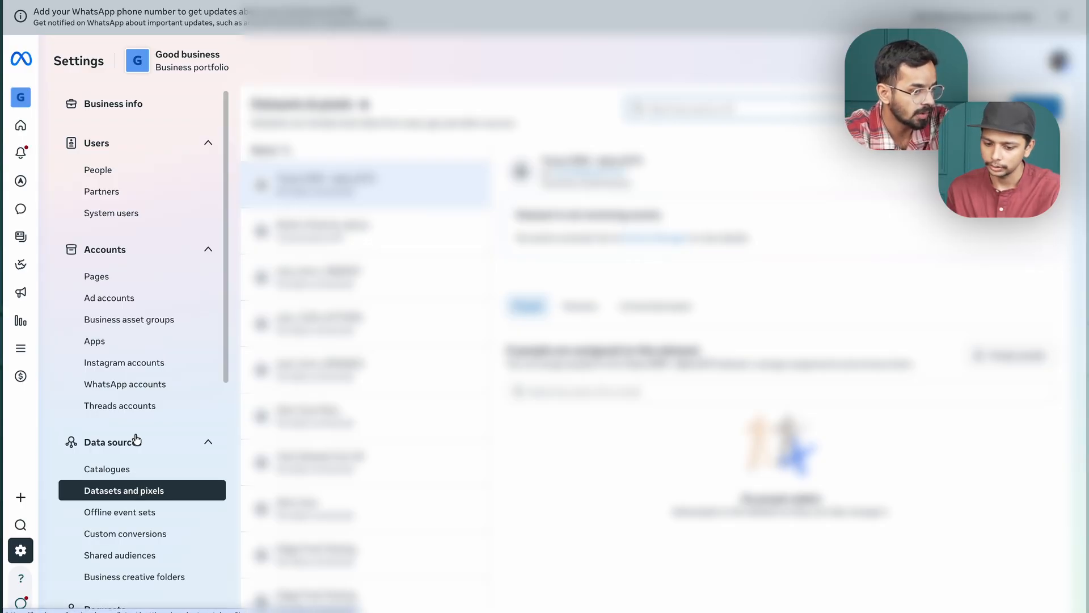
pyautogui.click(119, 346)
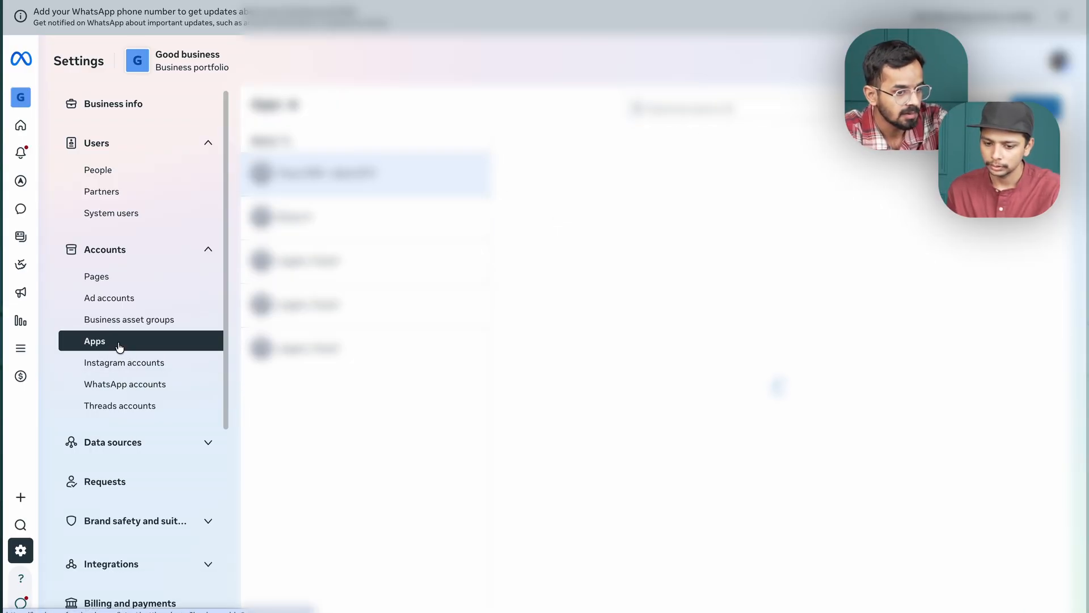
pyautogui.click(141, 254)
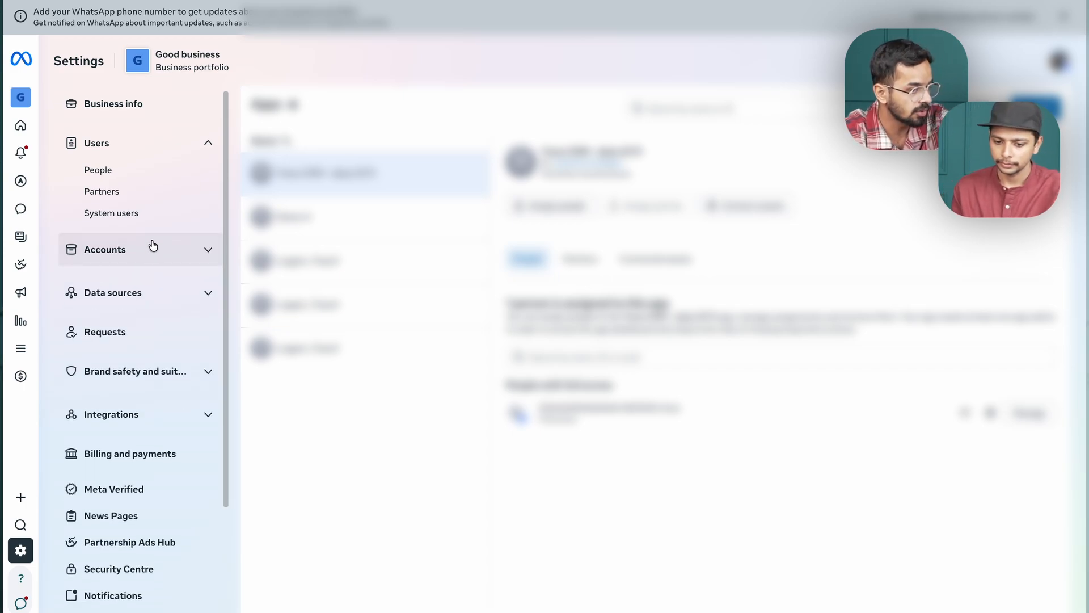
pyautogui.click(151, 252)
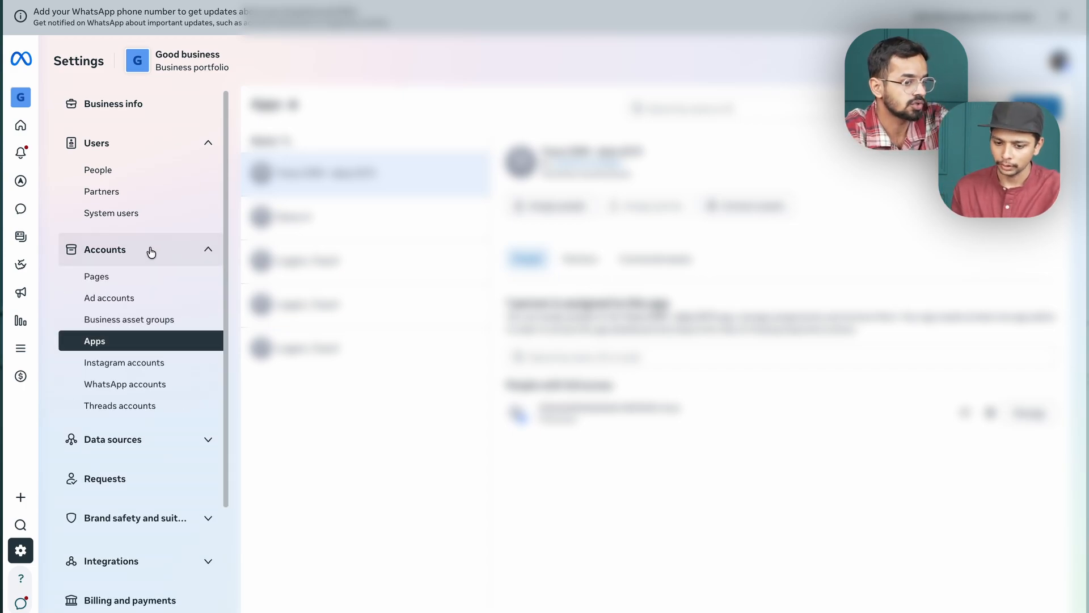
pyautogui.click(121, 344)
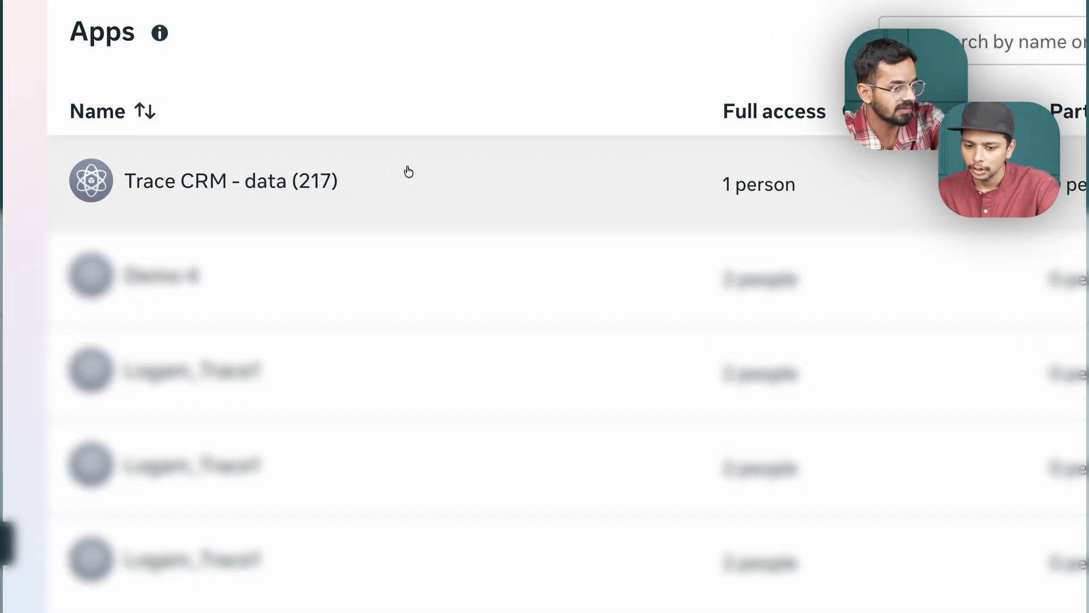
pyautogui.click(241, 195)
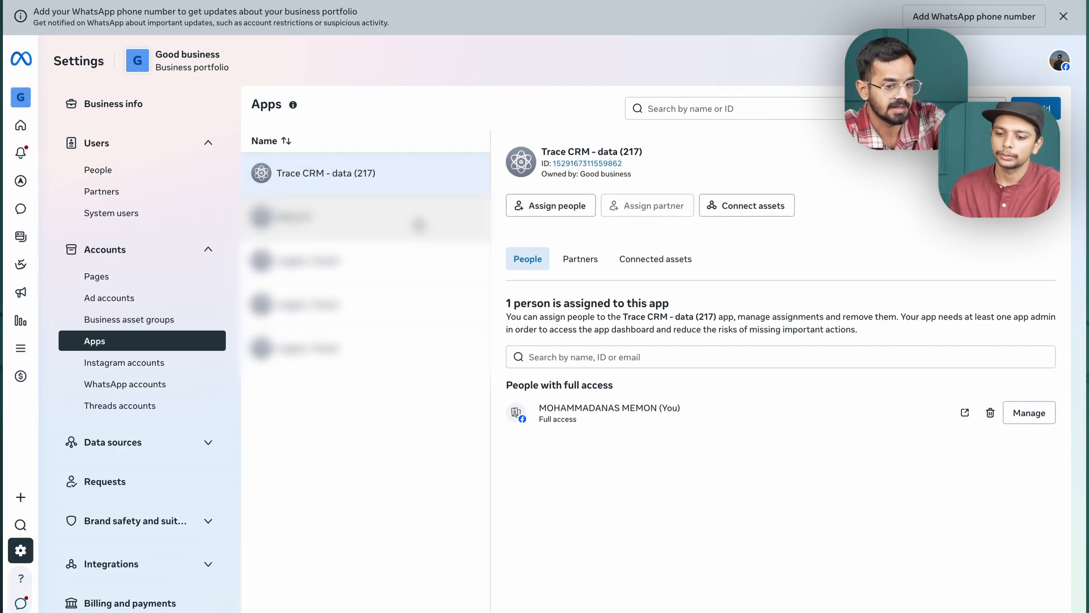
# Assign all listed people, including the Conversions API System User, to the Trace CRM - data (217) app with full Manage app access.
pyautogui.click(567, 211)
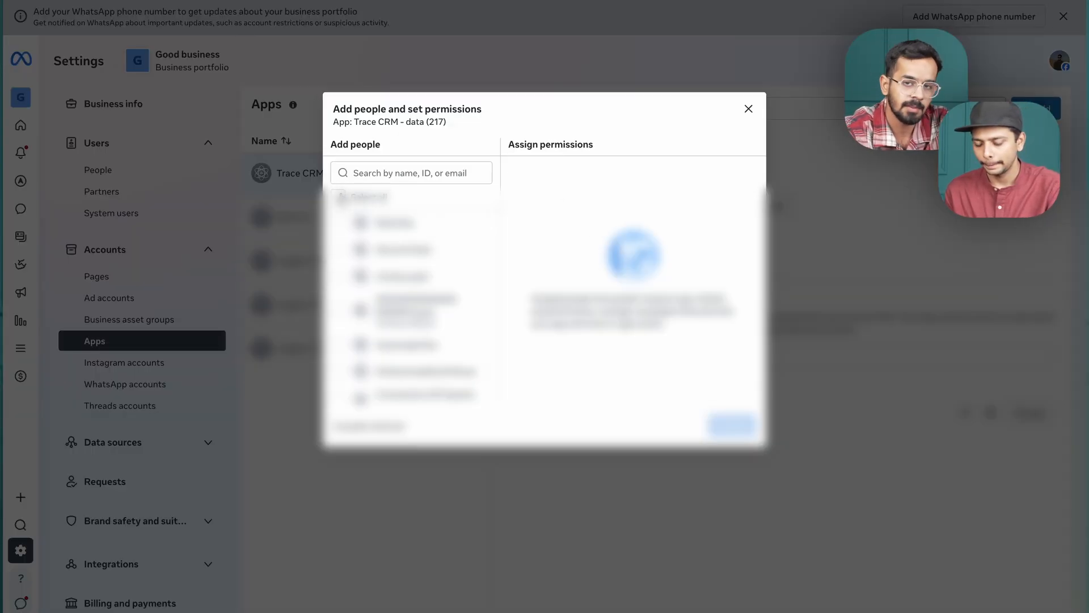
pyautogui.click(339, 195)
pyautogui.scroll(-1, 429, 277)
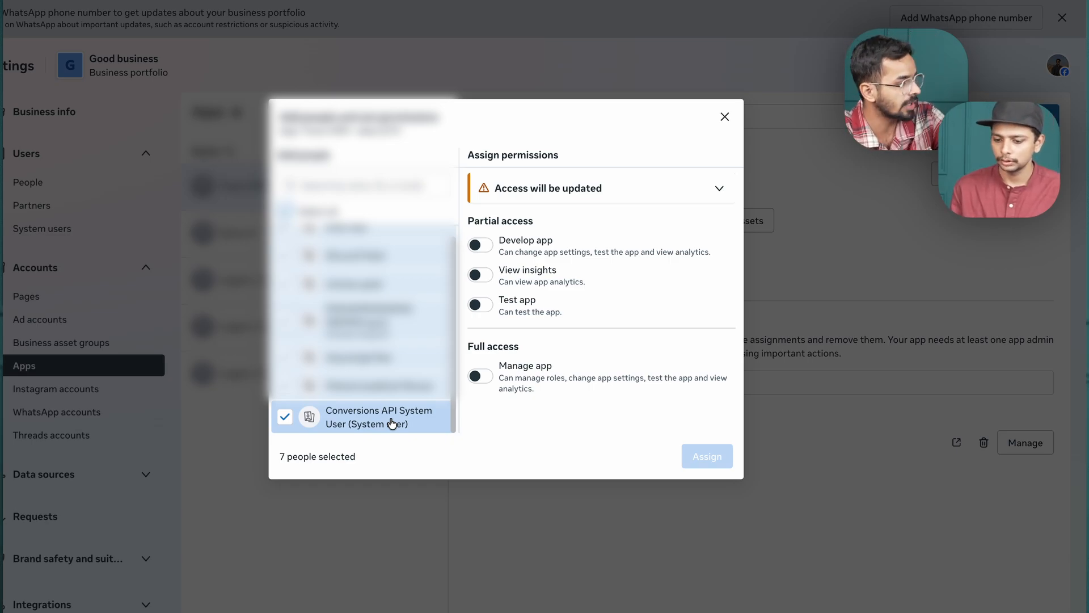
pyautogui.click(480, 375)
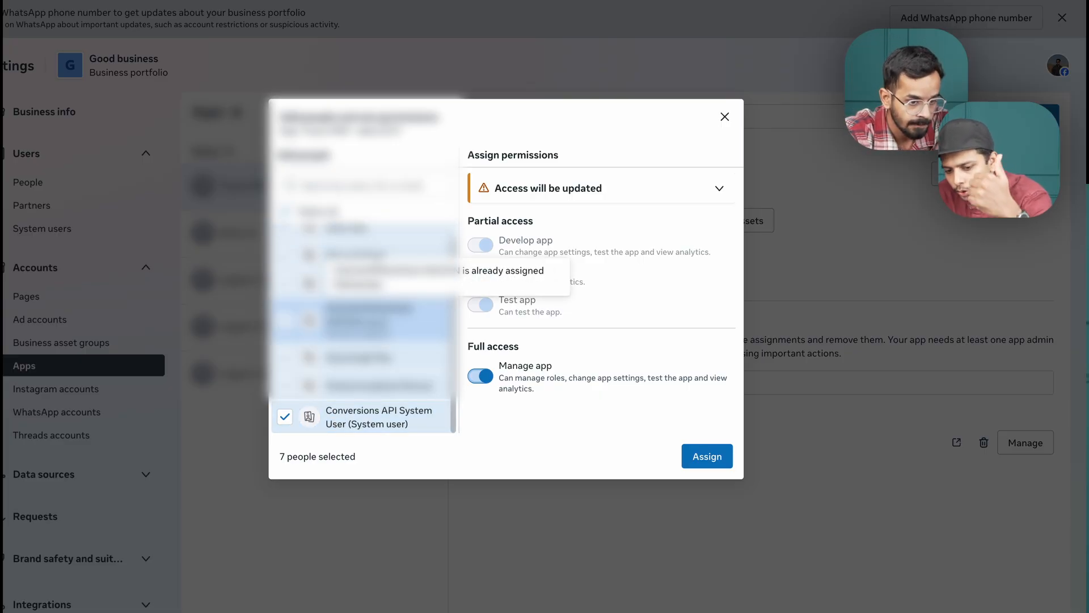
pyautogui.scroll(1, 356, 290)
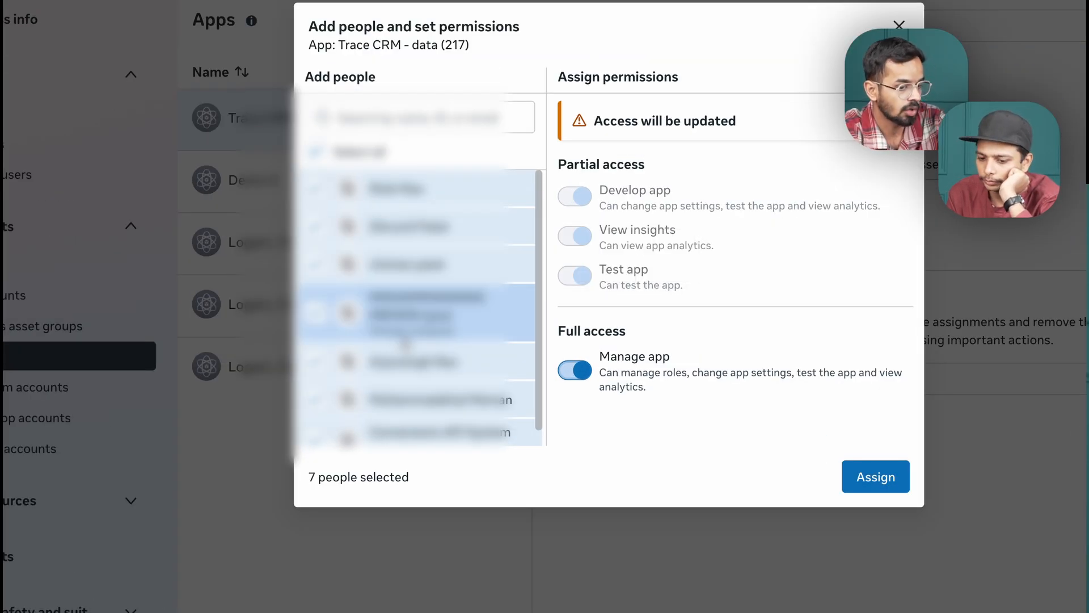
pyautogui.scroll(-1, 420, 392)
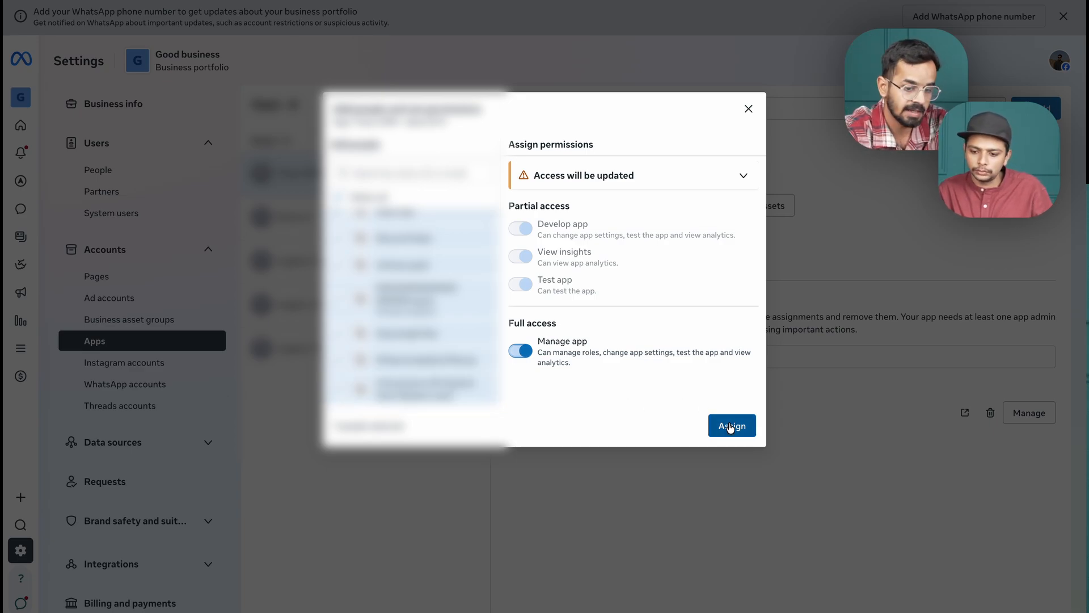
pyautogui.click(730, 427)
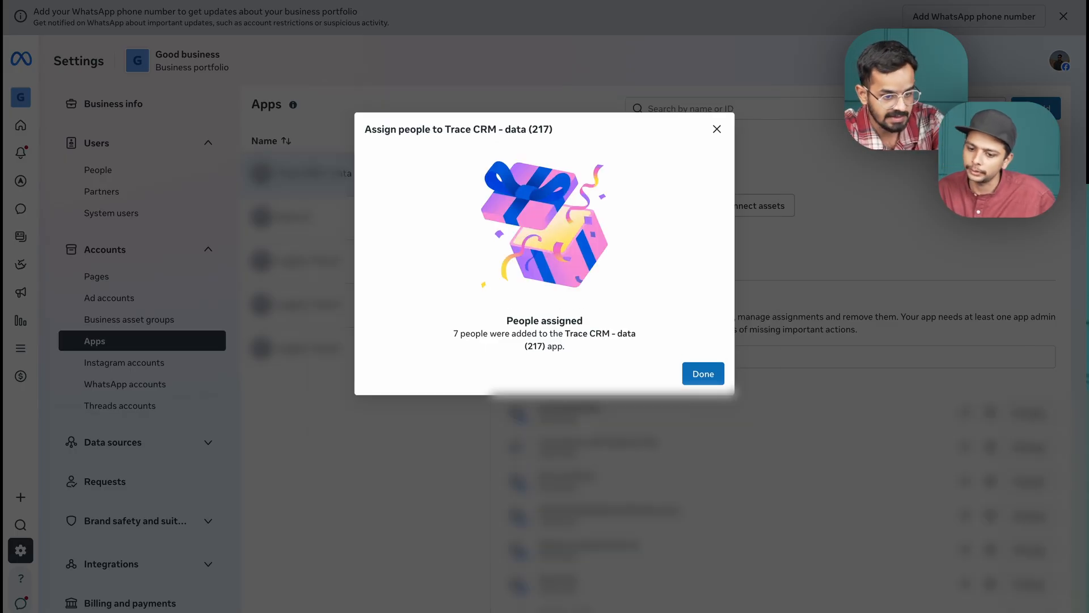
pyautogui.click(704, 373)
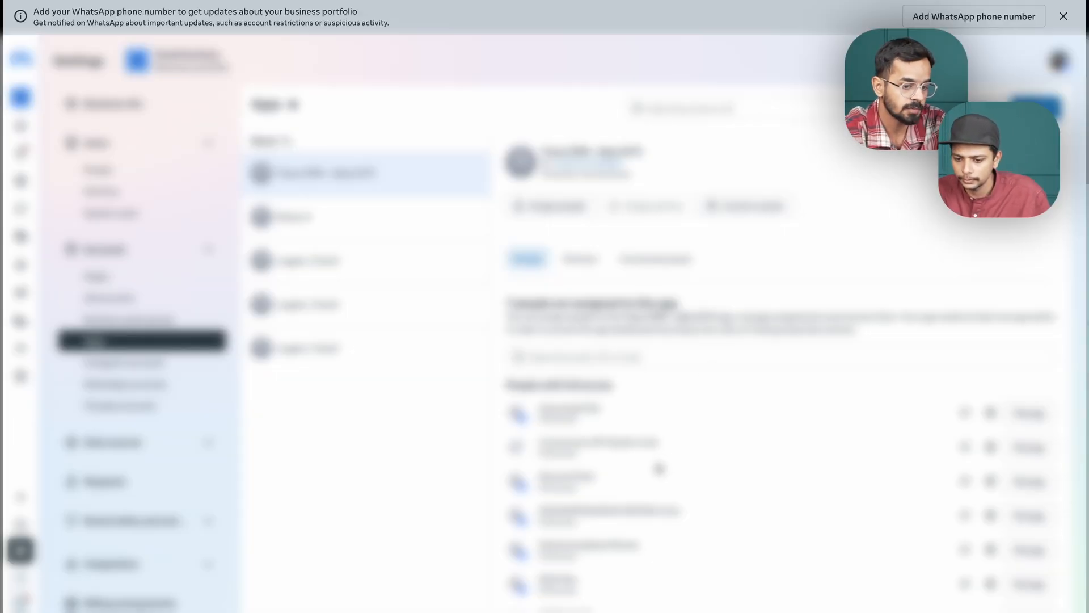
pyautogui.scroll(-1, 658, 468)
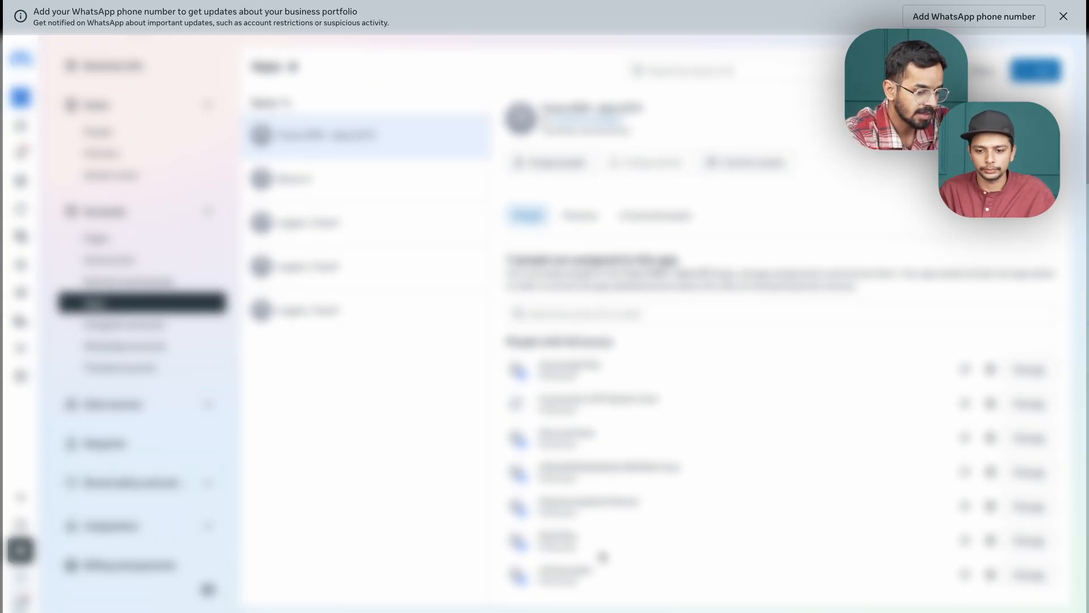
# Reload the business settings and examine the assets assigned to the Conversions API System User.
pyautogui.press('super+r')
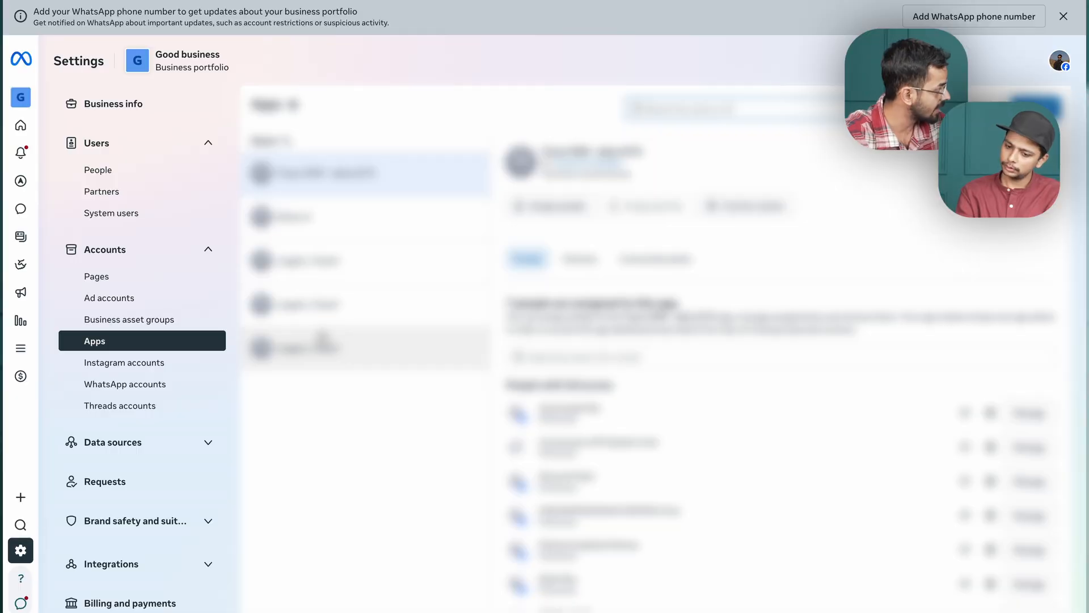
pyautogui.click(150, 219)
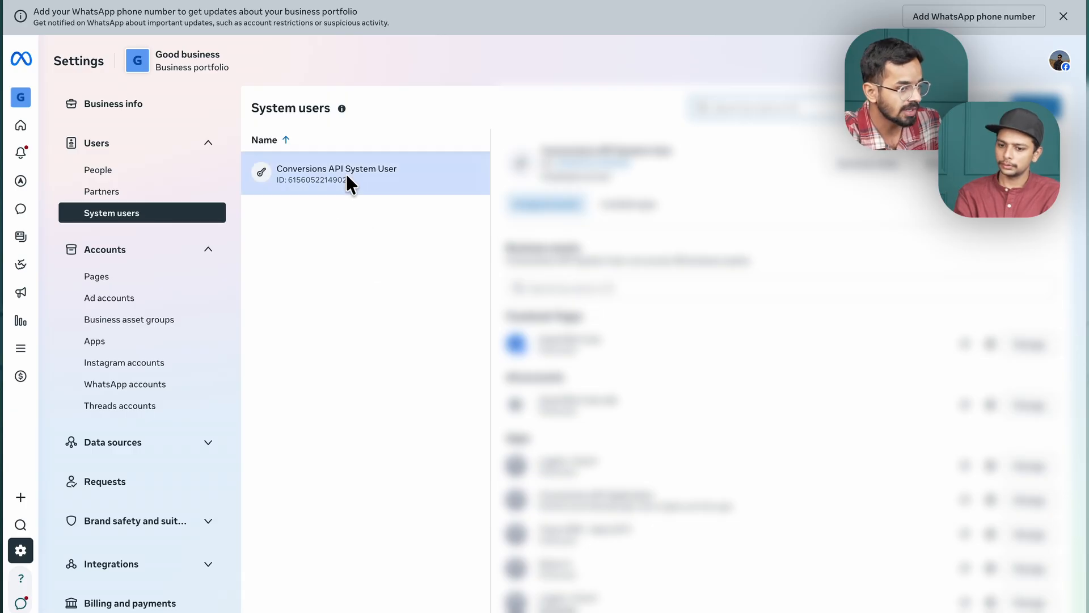
pyautogui.scroll(-2, 660, 415)
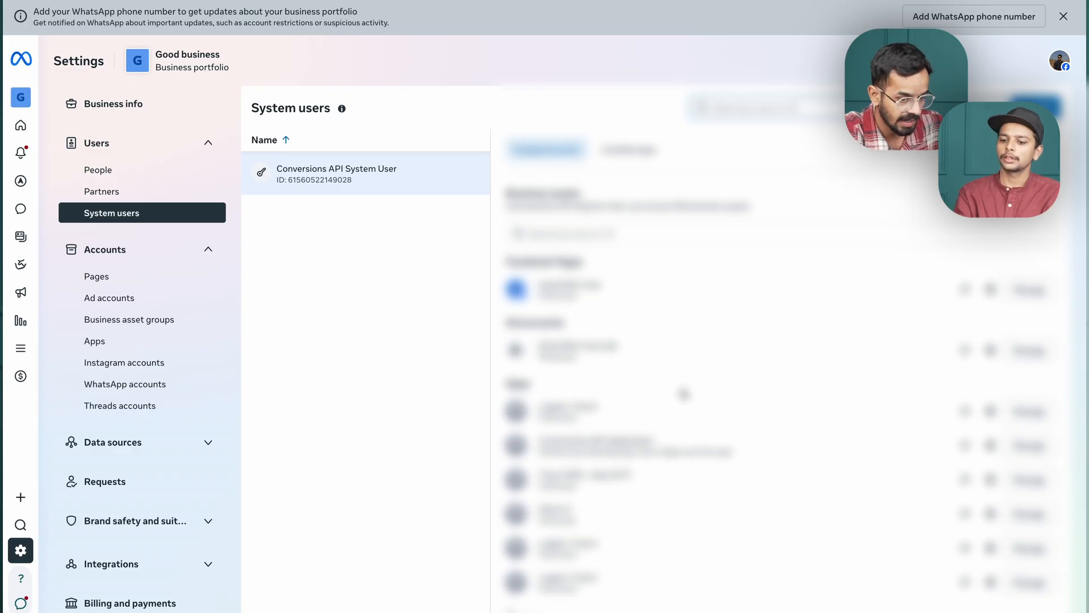
pyautogui.scroll(-5, 619, 488)
pyautogui.scroll(-5, 619, 489)
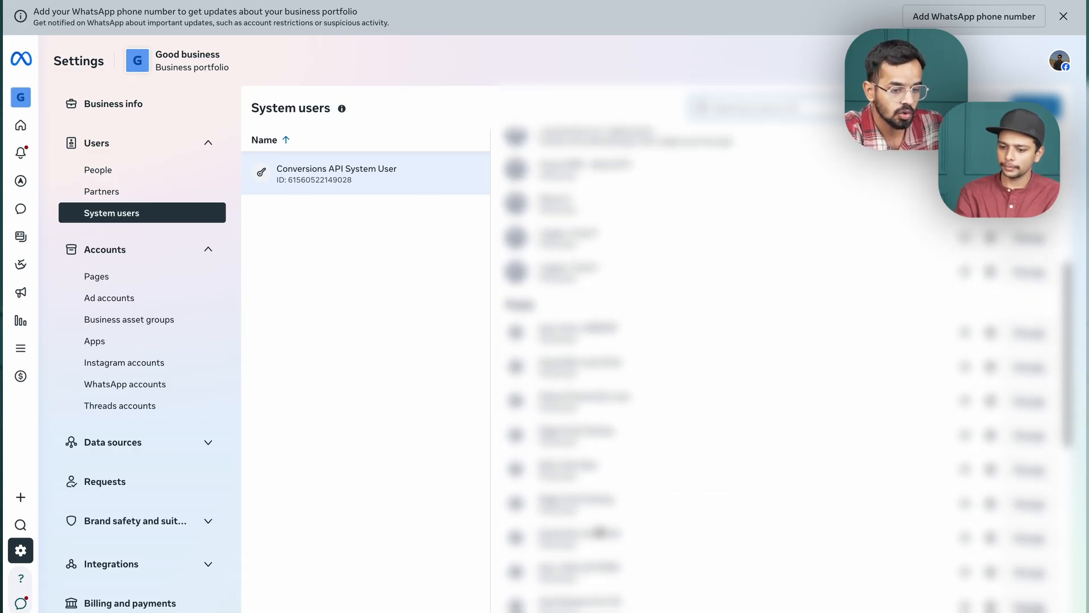
# Examine the assets assigned to the Conversions API System User, checking the access level for the Trace CRM - data (217) app.
pyautogui.scroll(10, 605, 423)
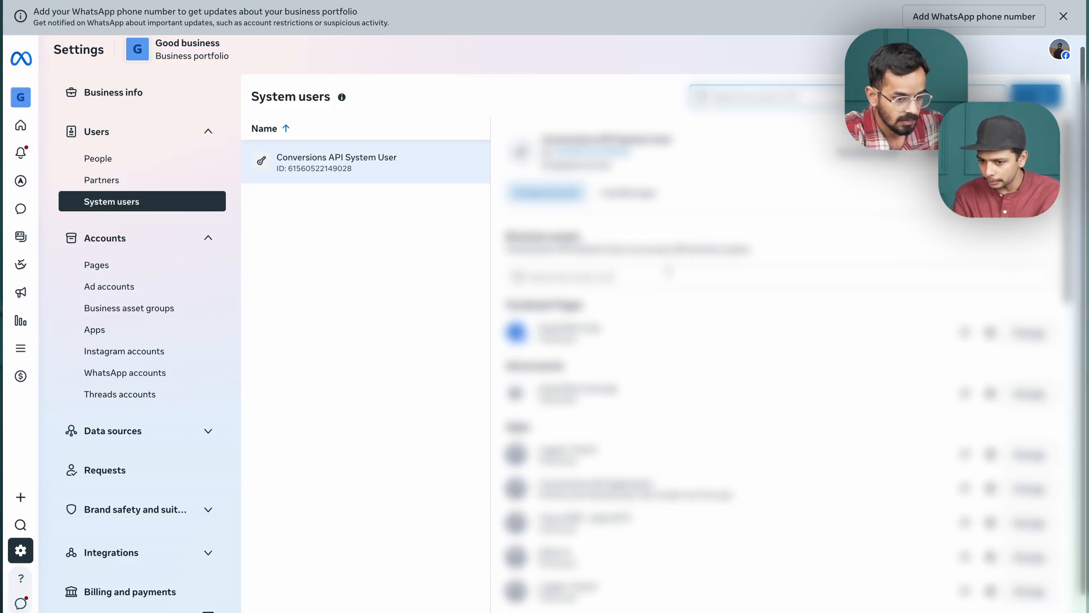
pyautogui.scroll(-2, 605, 423)
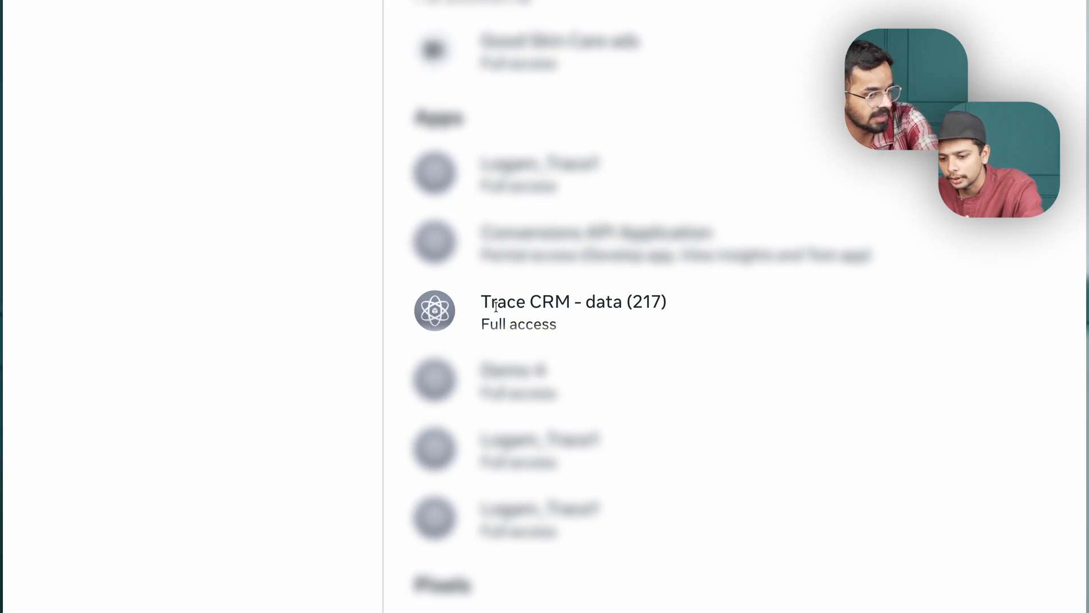
pyautogui.scroll(-1, 496, 307)
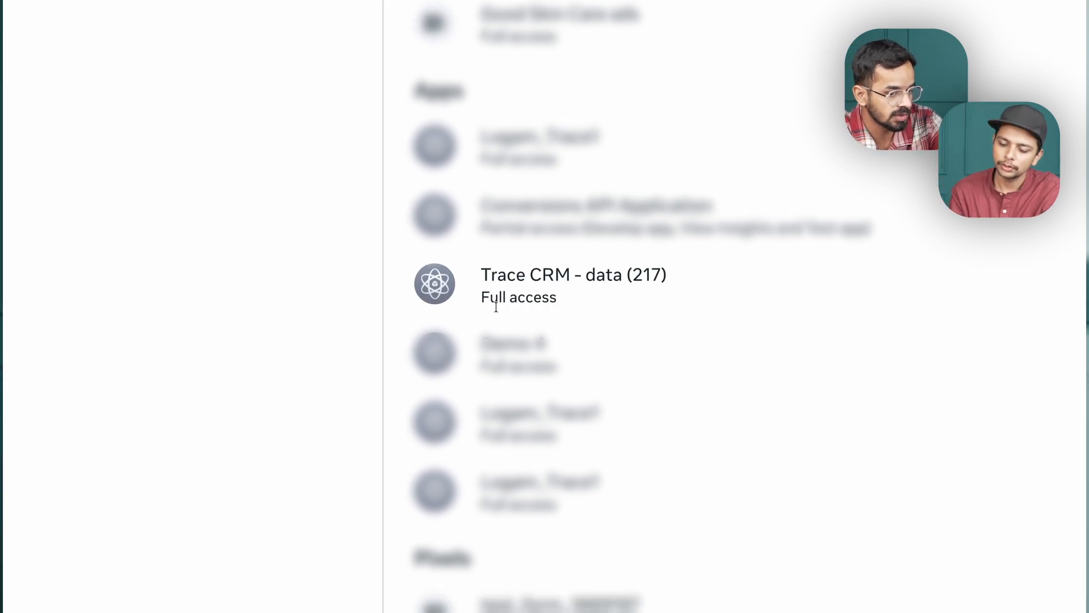
pyautogui.tripleClick(494, 272)
pyautogui.scroll(-8, 496, 275)
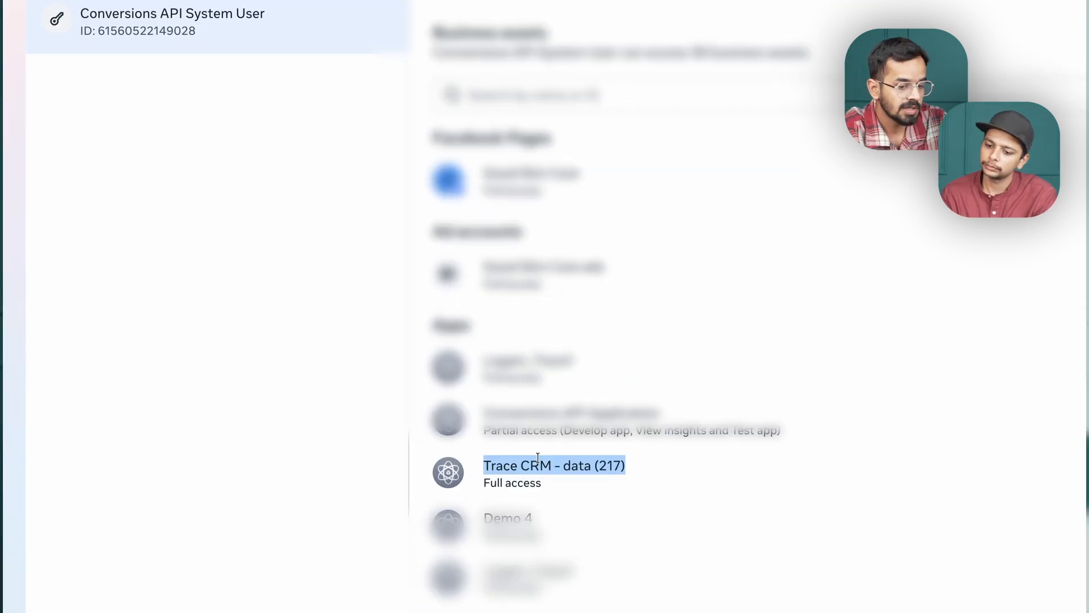
pyautogui.click(510, 462)
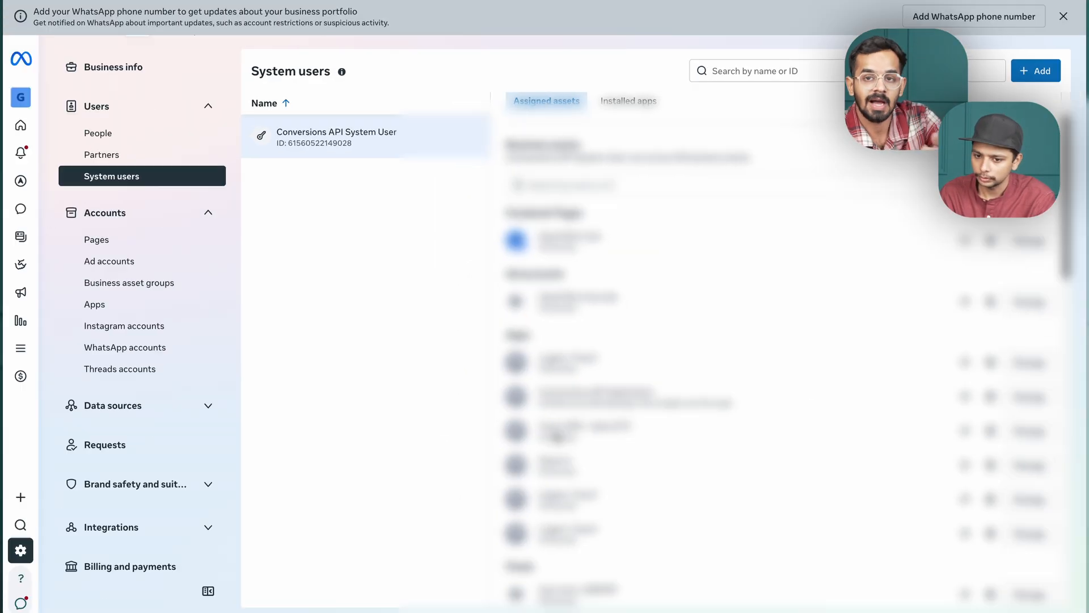
# Start generating a token for the Conversions API System User, choosing the Trace CRM - data (217) app and an expiry of Never.
pyautogui.scroll(2, 704, 226)
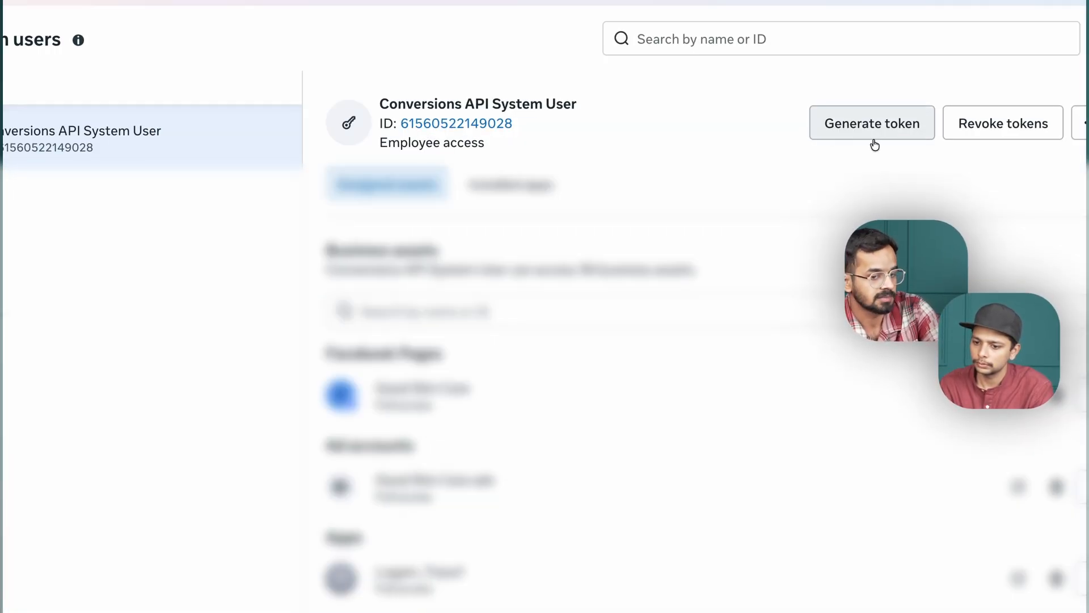
pyautogui.click(856, 124)
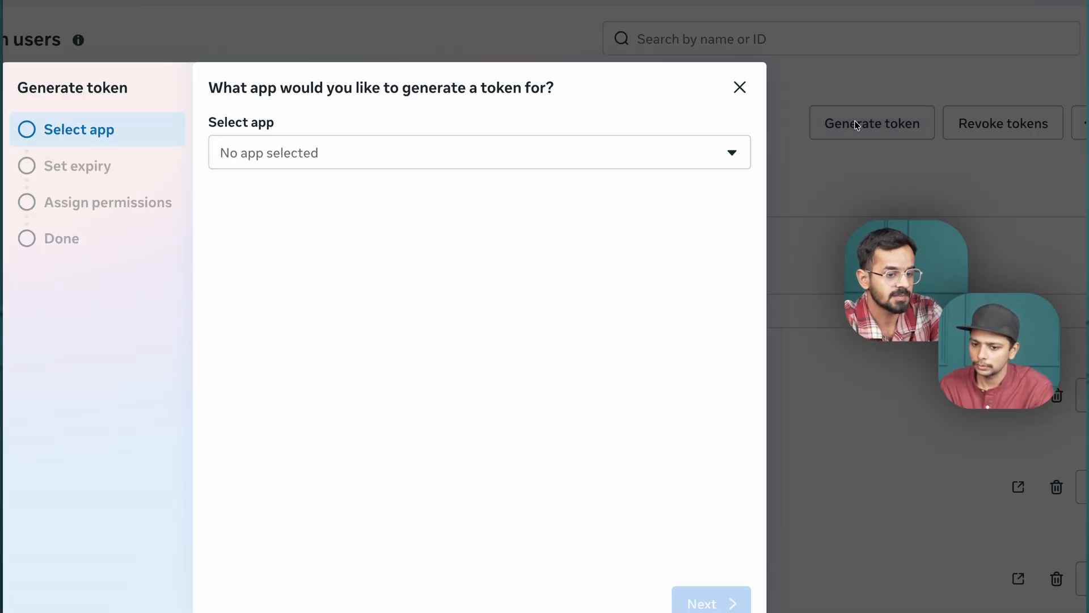
pyautogui.click(353, 166)
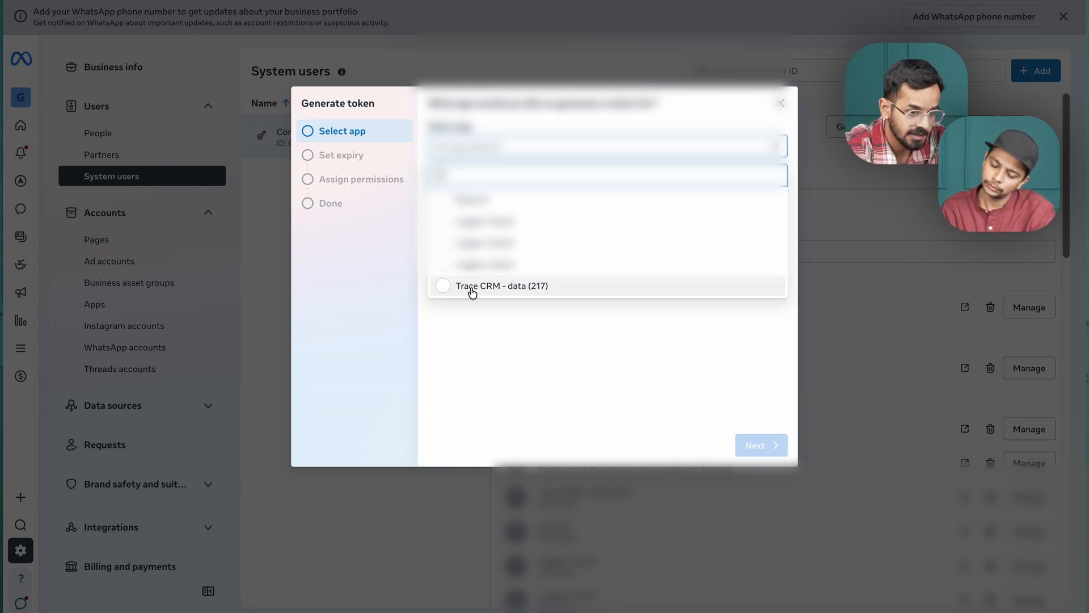
pyautogui.click(472, 287)
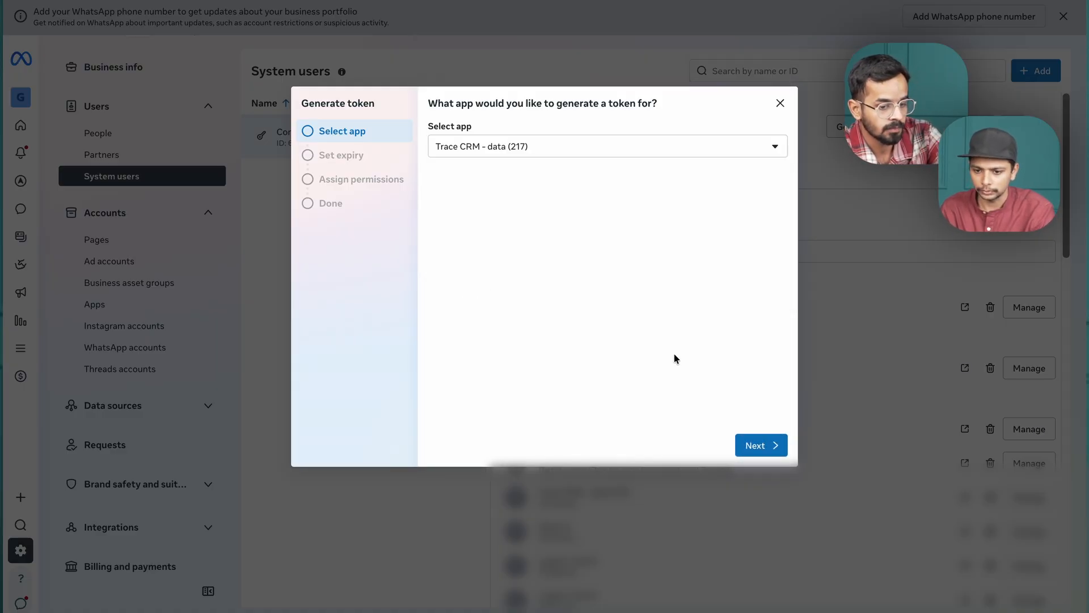
pyautogui.click(755, 448)
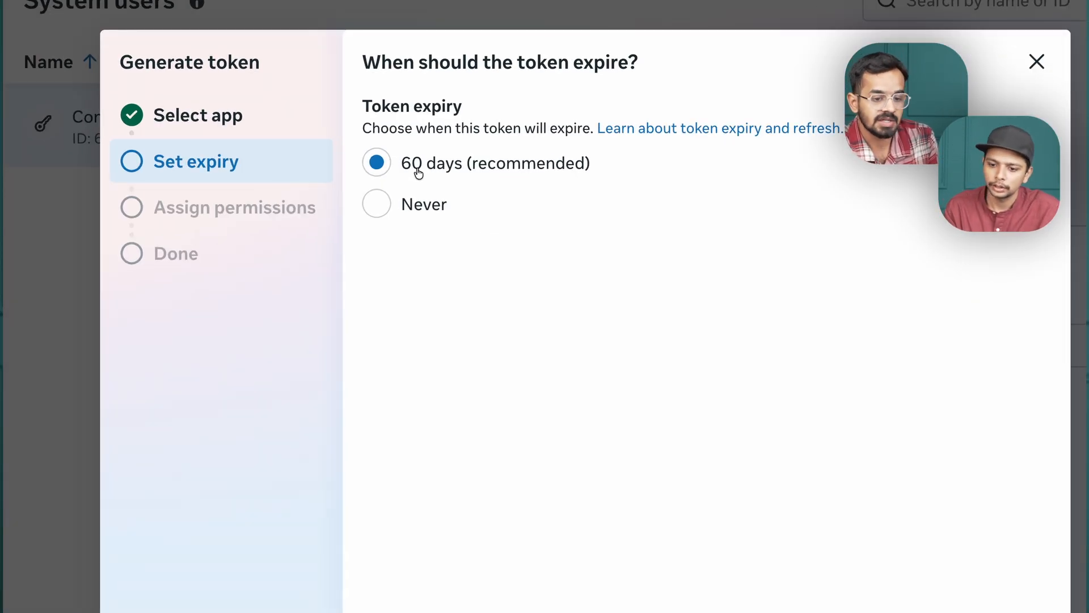
pyautogui.click(402, 205)
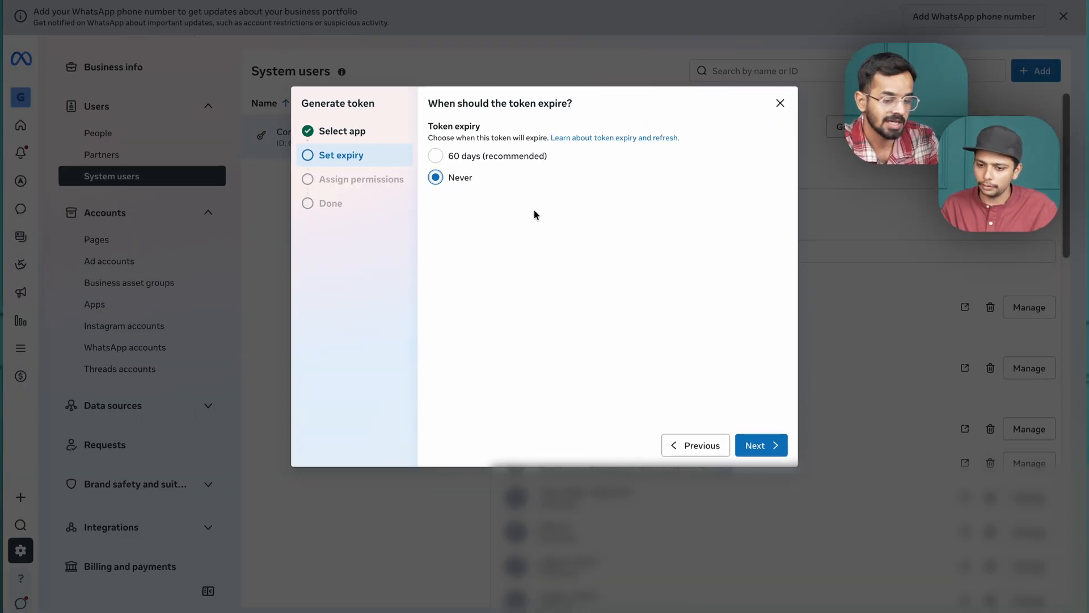
pyautogui.click(762, 442)
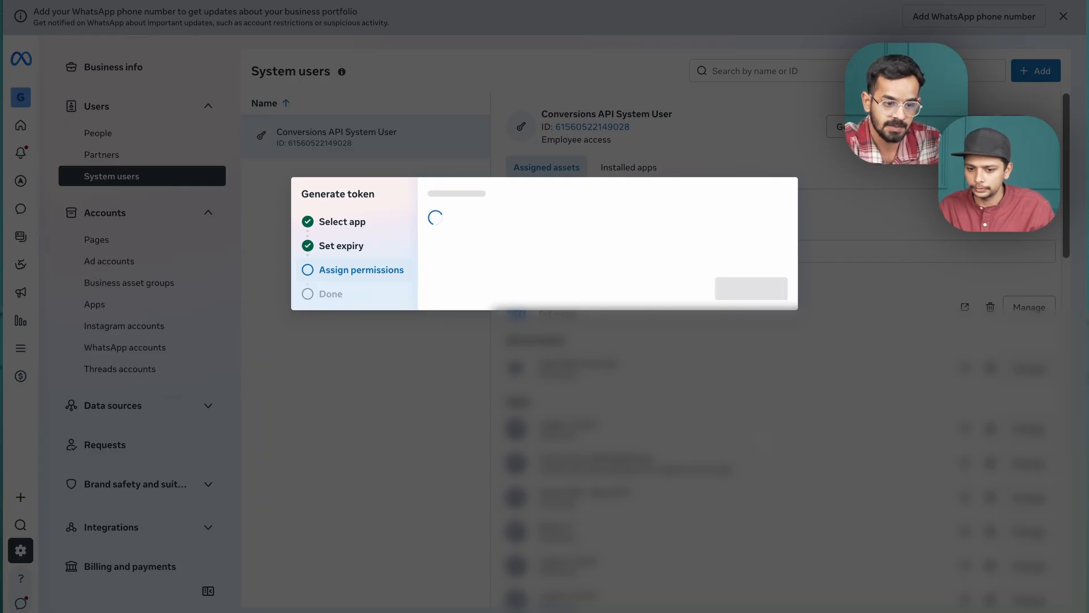
# Select the ads_management, ads_read, business_management and catalog_management permissions for the token.
pyautogui.click(548, 209)
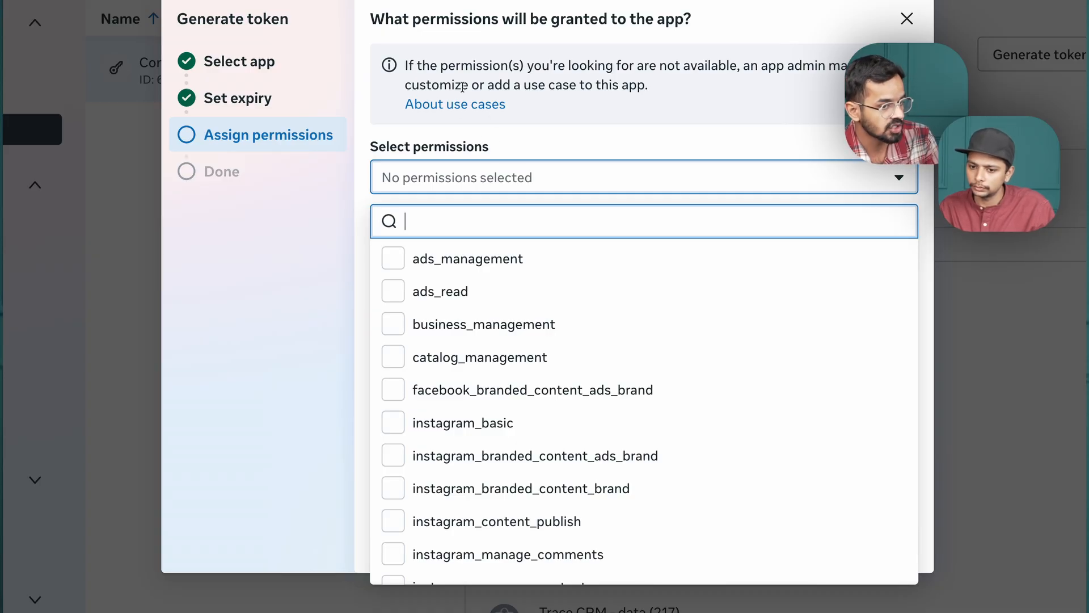
pyautogui.scroll(-4, 467, 326)
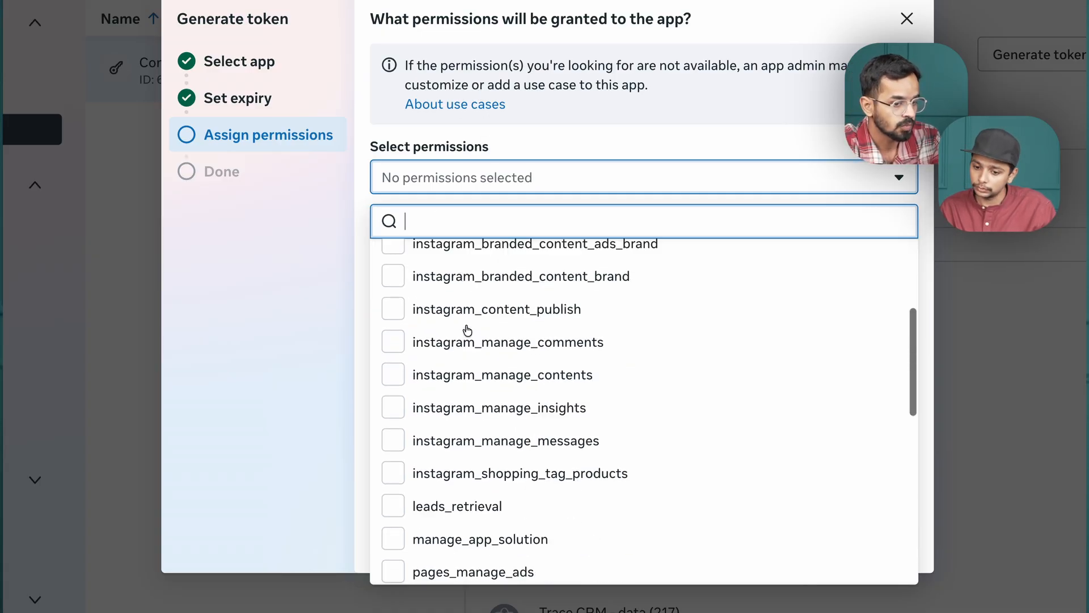
pyautogui.scroll(-10, 467, 330)
pyautogui.scroll(15, 465, 328)
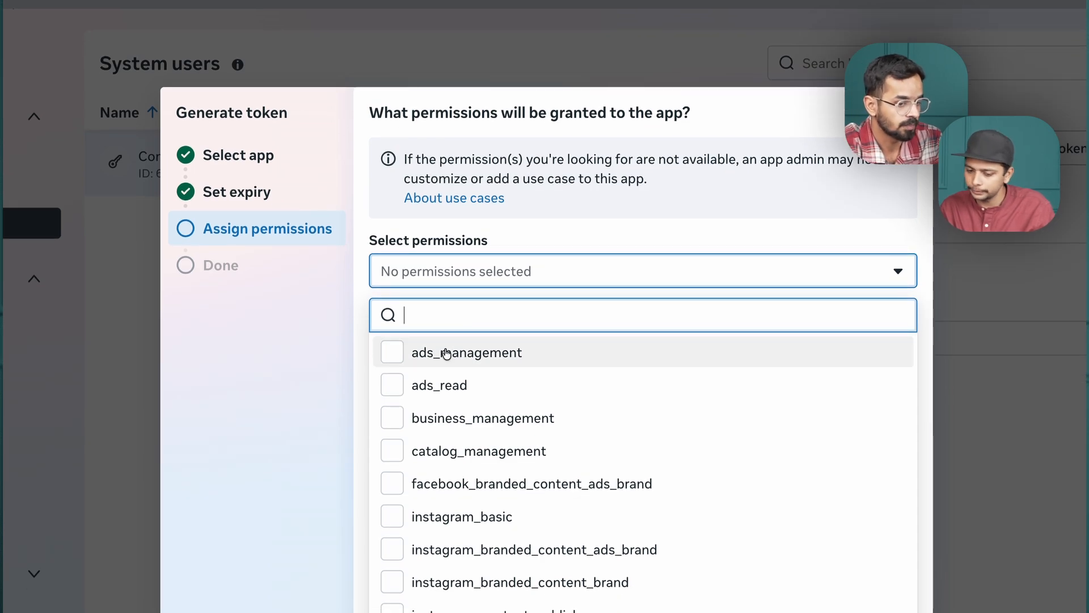
pyautogui.click(447, 353)
pyautogui.click(454, 387)
pyautogui.click(479, 418)
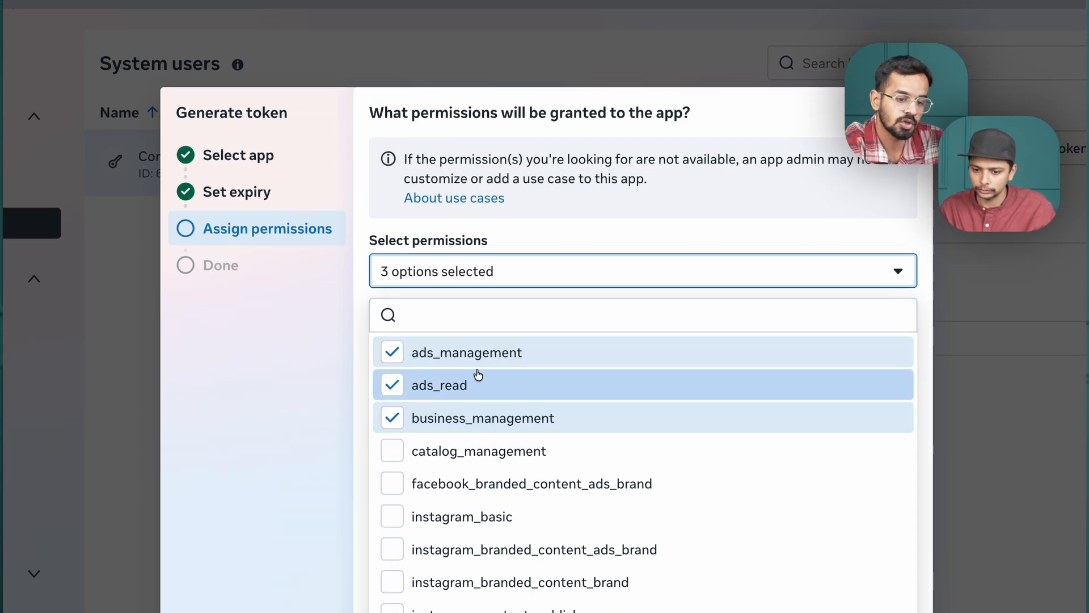
pyautogui.scroll(-1, 469, 426)
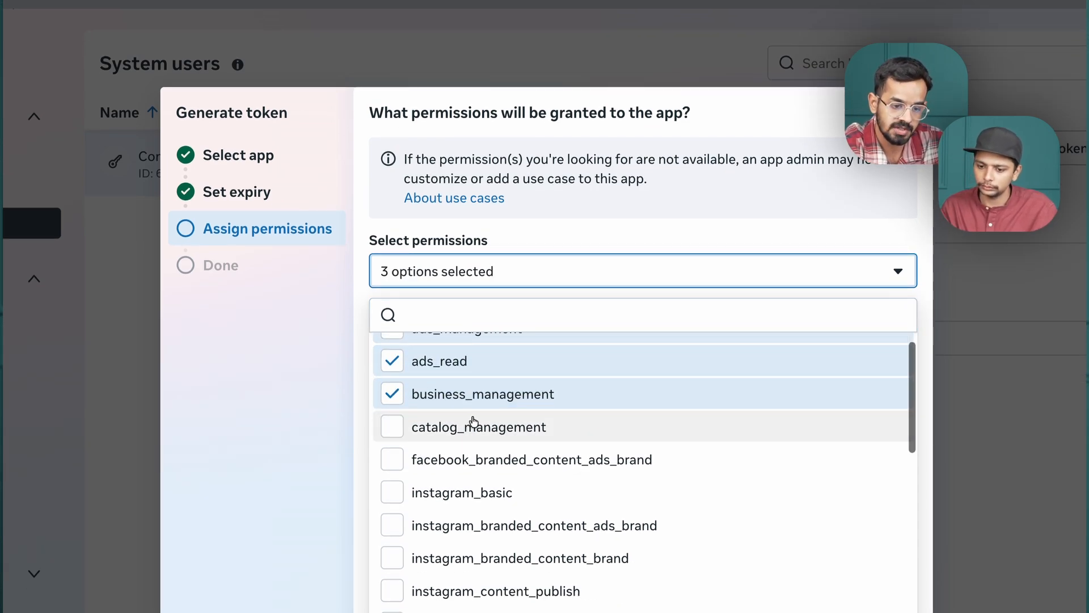
pyautogui.click(469, 421)
# Add the facebook_branded_content_ads_brand permission and all Instagram permissions, from instagram_basic through instagram_shopping_tag_products.
pyautogui.scroll(-3, 469, 397)
pyautogui.click(469, 359)
pyautogui.click(466, 392)
pyautogui.click(467, 423)
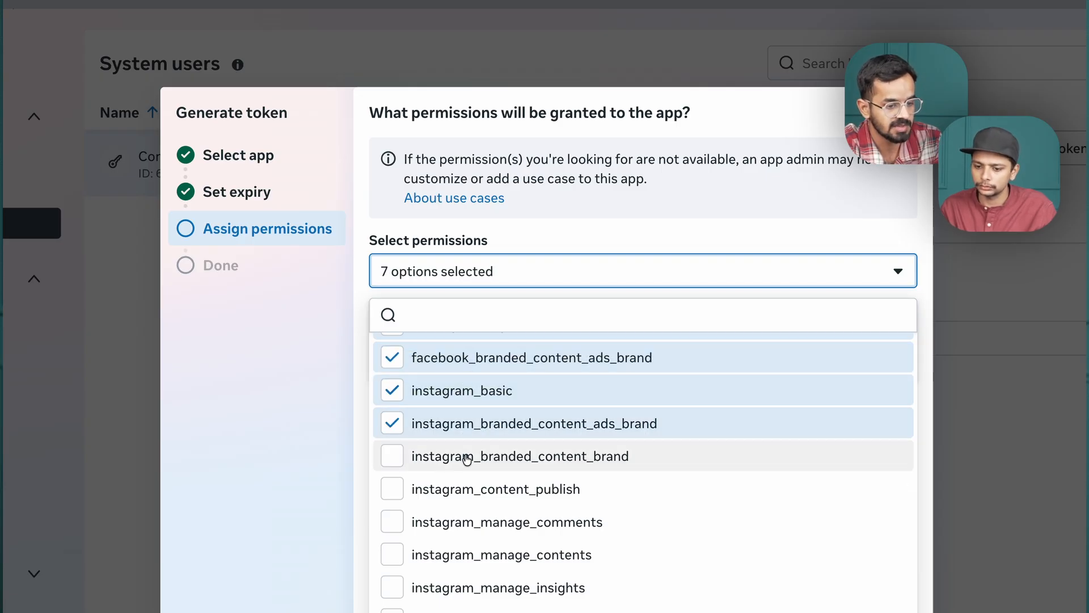
pyautogui.click(467, 456)
pyautogui.scroll(-1, 467, 457)
pyautogui.click(466, 466)
pyautogui.click(466, 498)
pyautogui.scroll(-2, 466, 497)
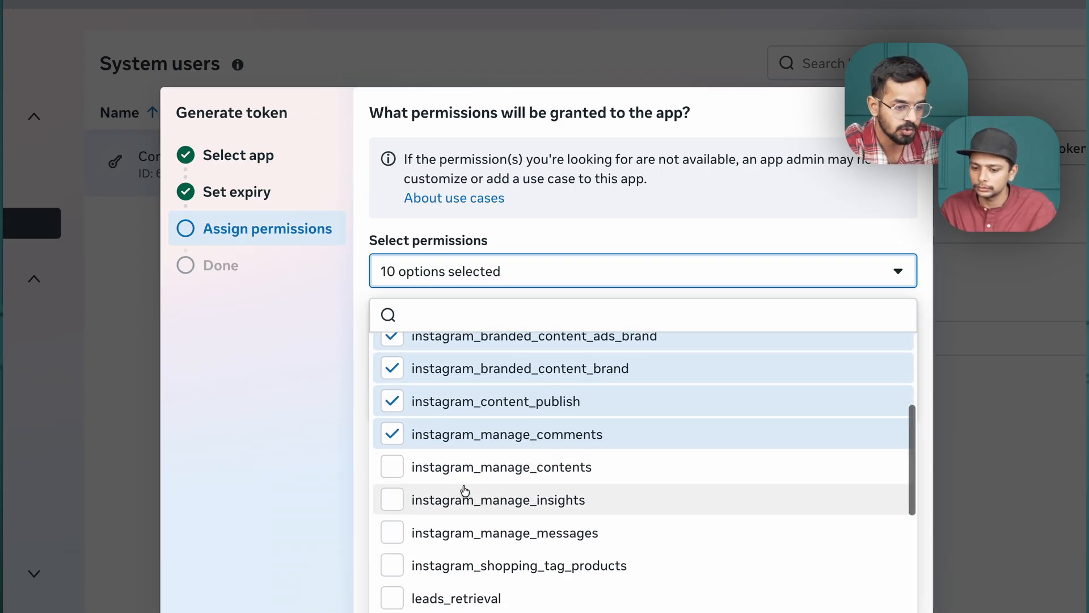
pyautogui.click(467, 494)
pyautogui.click(467, 469)
pyautogui.scroll(-2, 465, 474)
pyautogui.click(465, 476)
pyautogui.click(466, 515)
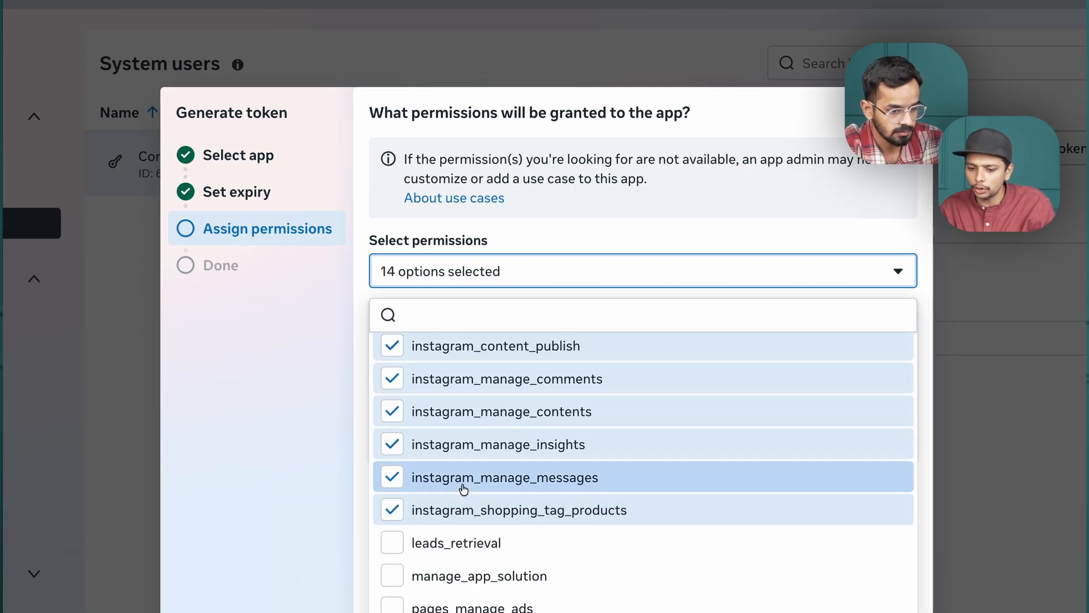
# Add the leads_retrieval, manage_app_solution and all pages_manage permissions (ads, engagement, metadata and posts).
pyautogui.scroll(-1, 466, 499)
pyautogui.click(465, 499)
pyautogui.scroll(-1, 462, 499)
pyautogui.click(461, 499)
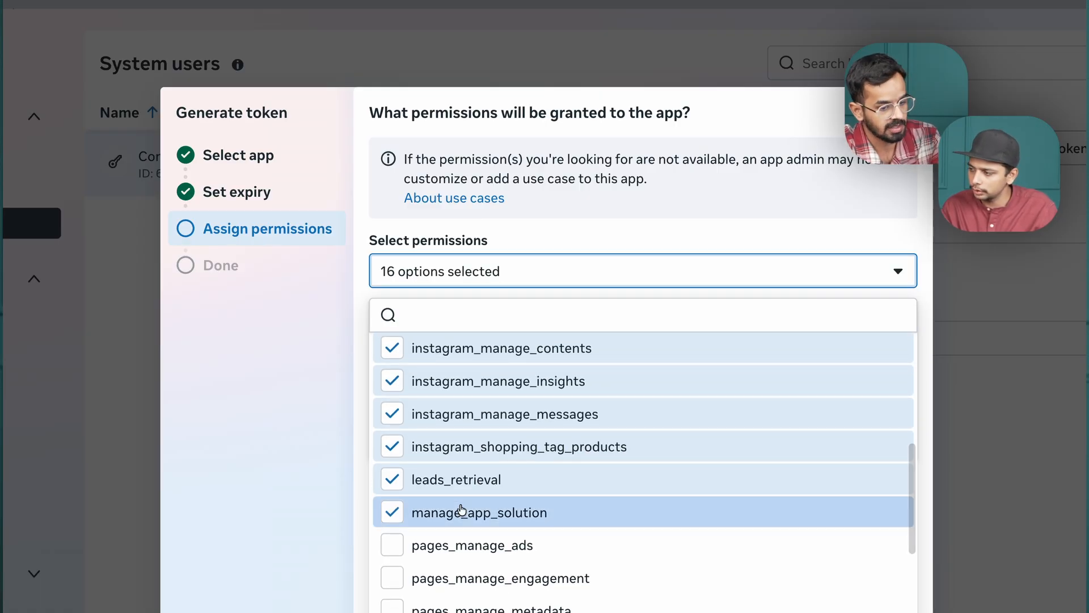
pyautogui.scroll(-2, 462, 505)
pyautogui.click(460, 491)
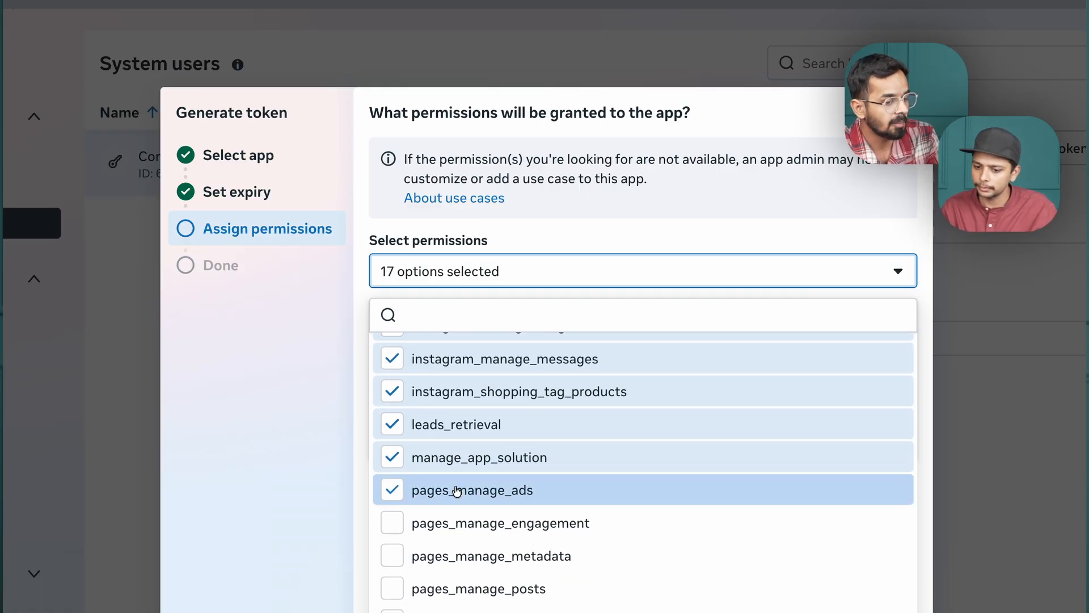
pyautogui.click(462, 523)
pyautogui.scroll(-1, 462, 522)
pyautogui.click(464, 522)
pyautogui.scroll(-1, 464, 523)
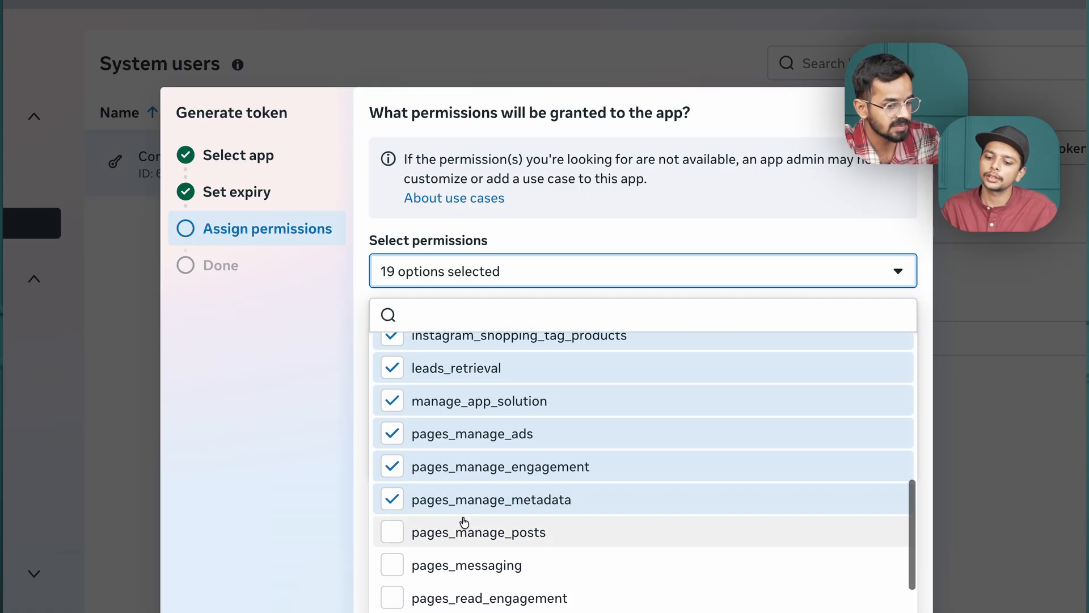
pyautogui.click(464, 524)
# Add the pages_messaging, pages_read_engagement, pages_read_user_content, pages_show_list and pages_utility_messaging permissions.
pyautogui.scroll(-1, 464, 525)
pyautogui.click(463, 539)
pyautogui.scroll(-1, 463, 542)
pyautogui.scroll(-1, 463, 542)
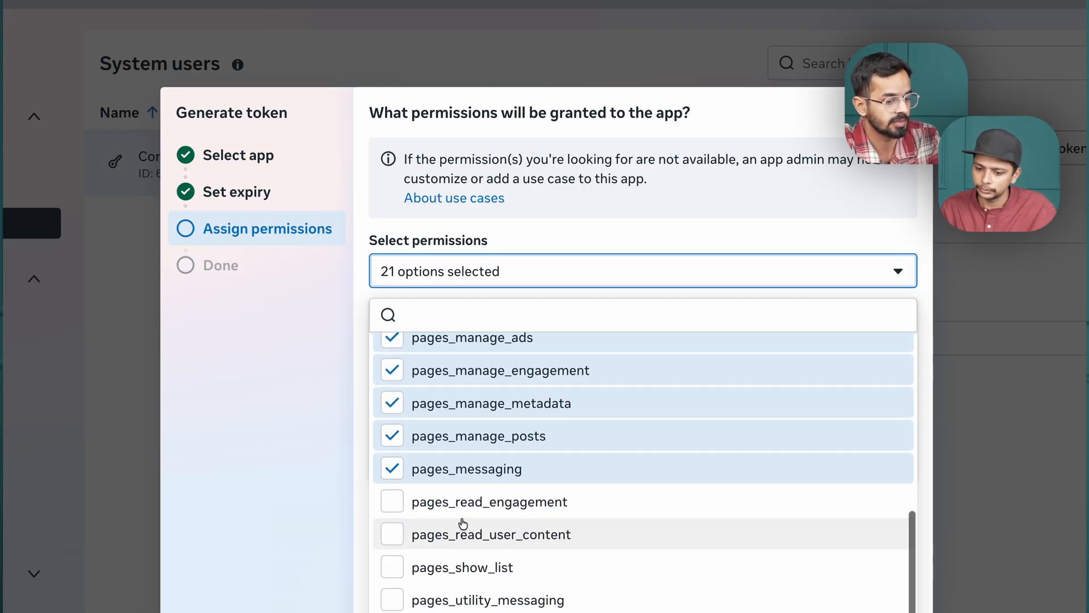
pyautogui.click(464, 536)
pyautogui.click(464, 544)
pyautogui.click(465, 505)
pyautogui.click(467, 536)
pyautogui.scroll(-5, 467, 538)
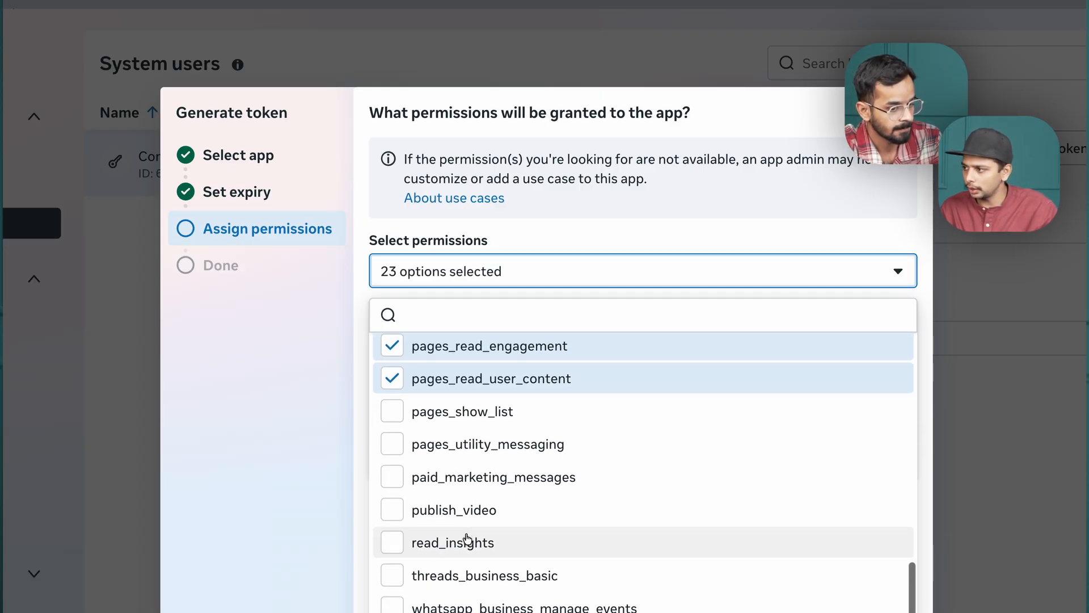
pyautogui.click(471, 441)
pyautogui.click(462, 411)
# Add the paid_marketing_messages, publish_video, read_insights and threads_business_basic permissions plus all three whatsapp_business permissions.
pyautogui.click(473, 489)
pyautogui.click(470, 541)
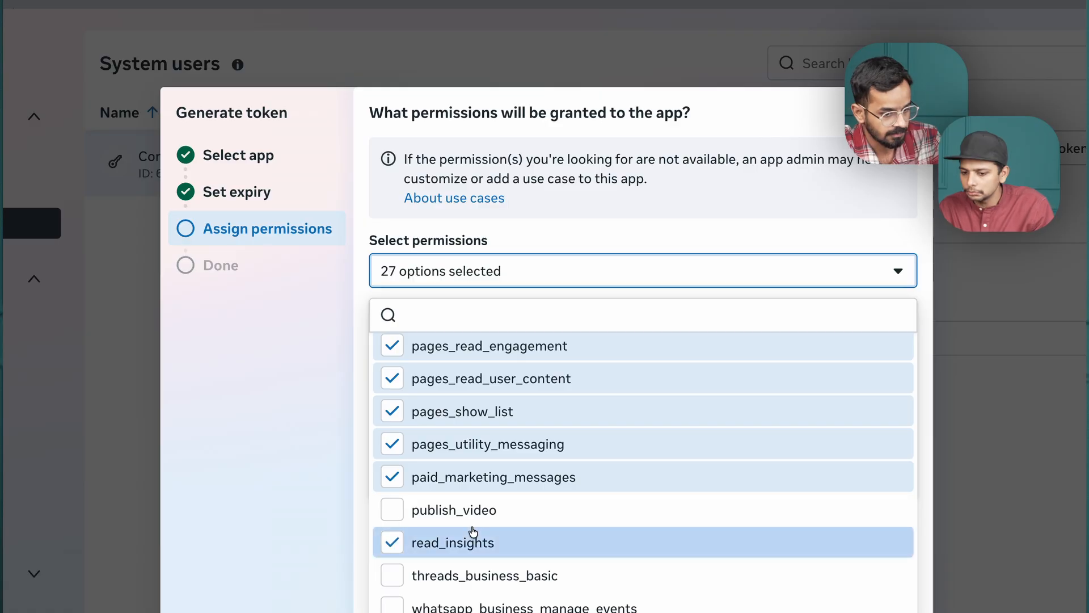
pyautogui.click(469, 511)
pyautogui.scroll(-1, 469, 514)
pyautogui.click(475, 567)
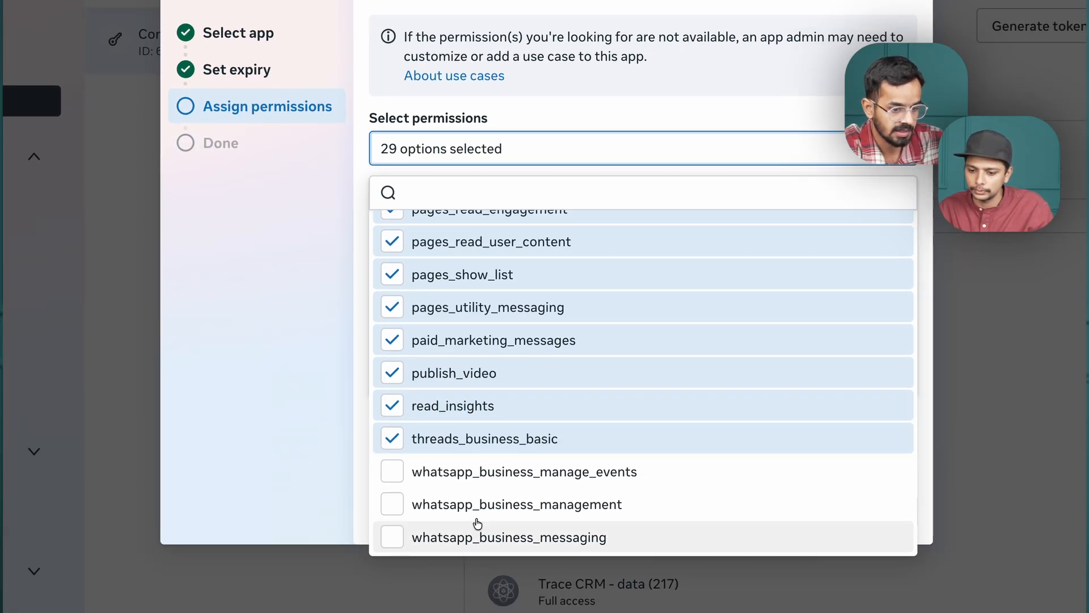
pyautogui.click(476, 593)
pyautogui.click(480, 505)
pyautogui.click(475, 451)
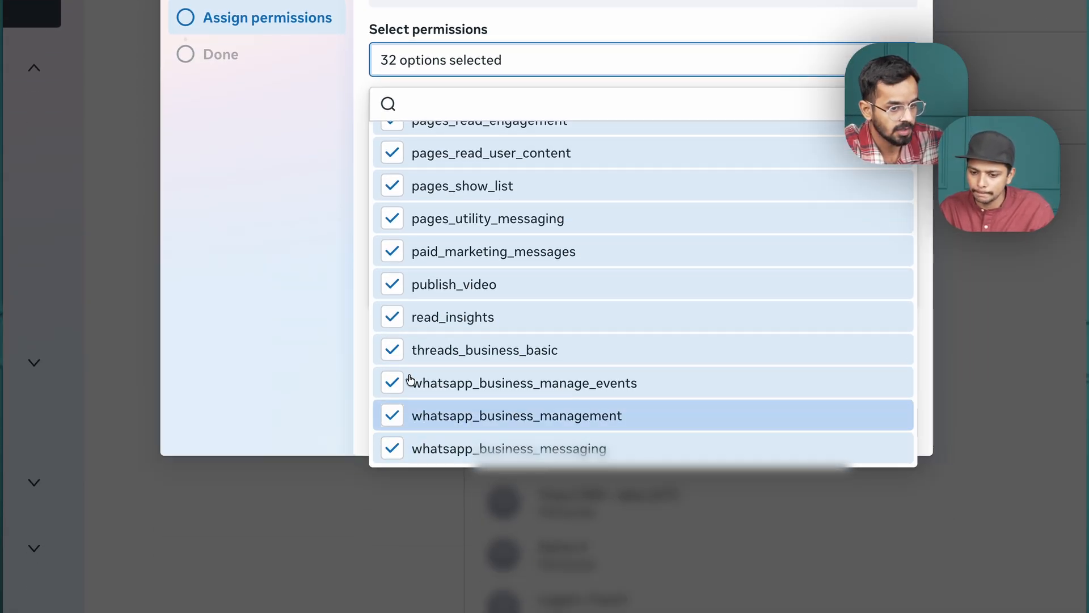
# Review the selected permissions and accept the terms to create the token, copy it and finish the token generation.
pyautogui.scroll(2, 397, 238)
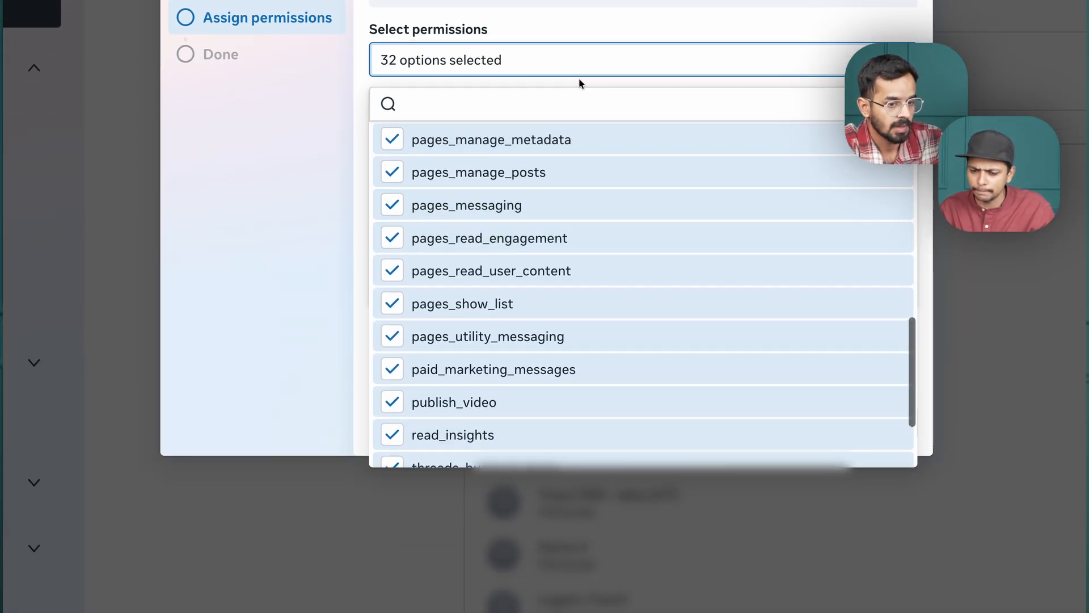
pyautogui.click(527, 76)
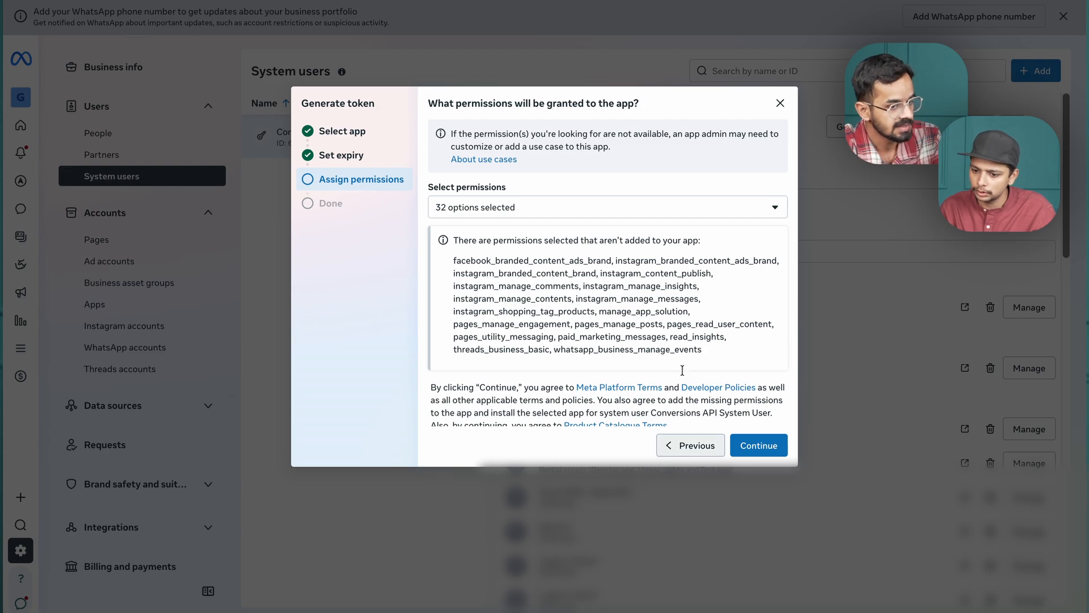
pyautogui.scroll(-1, 682, 370)
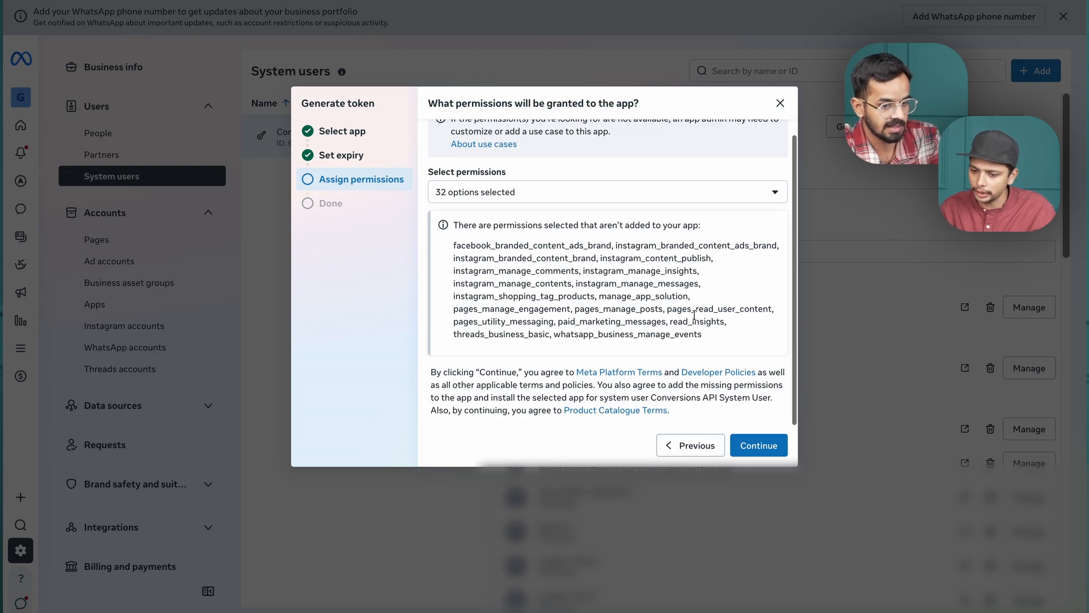
pyautogui.click(760, 447)
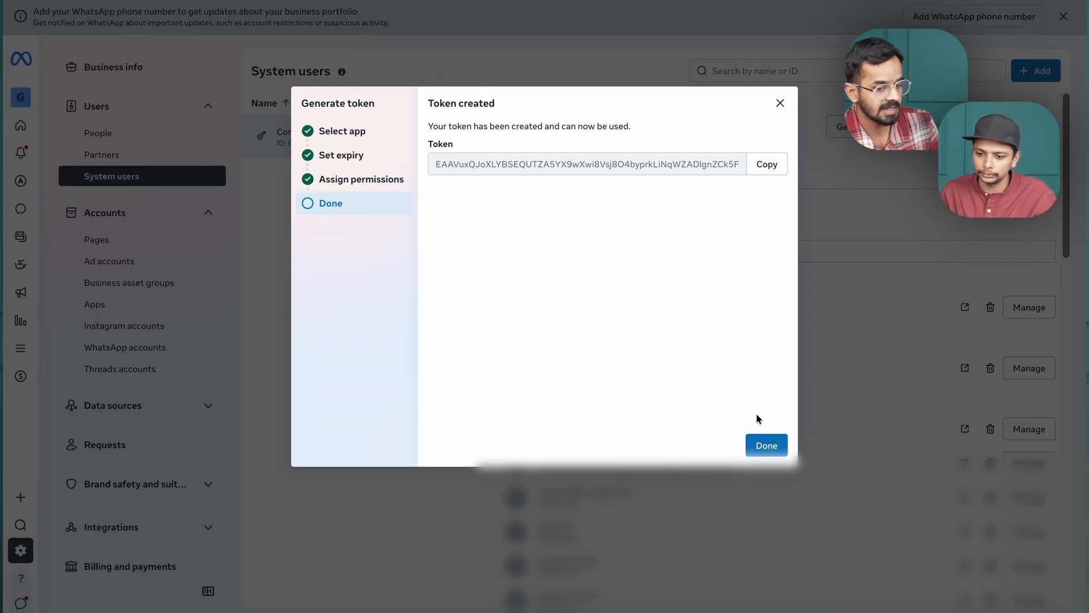
pyautogui.click(760, 445)
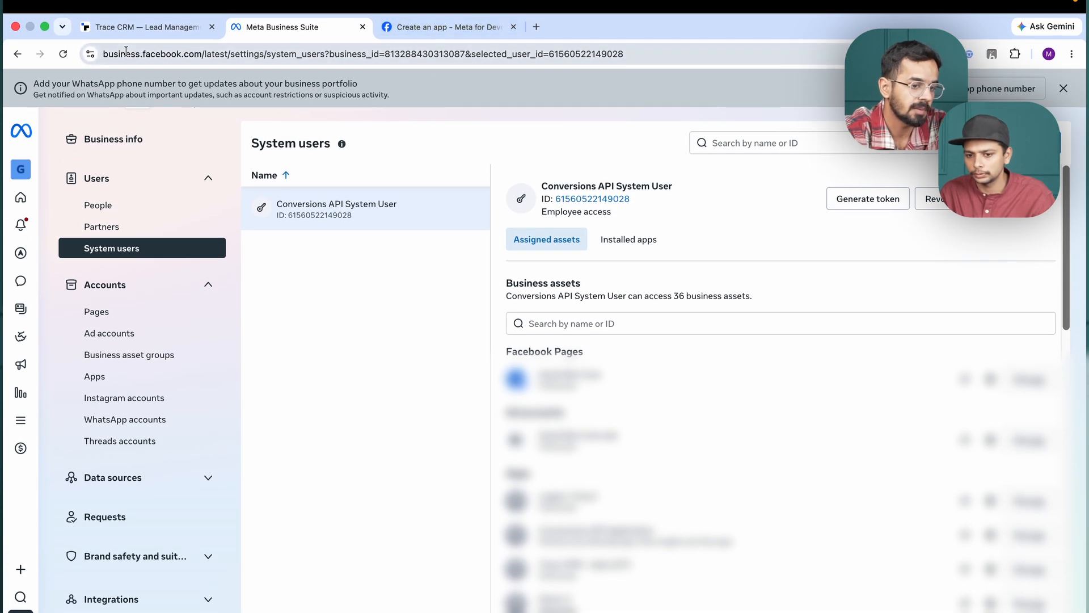
# Switch to the Trace CRM onboarding page and paste the generated access token into the Access Token field.
pyautogui.click(113, 30)
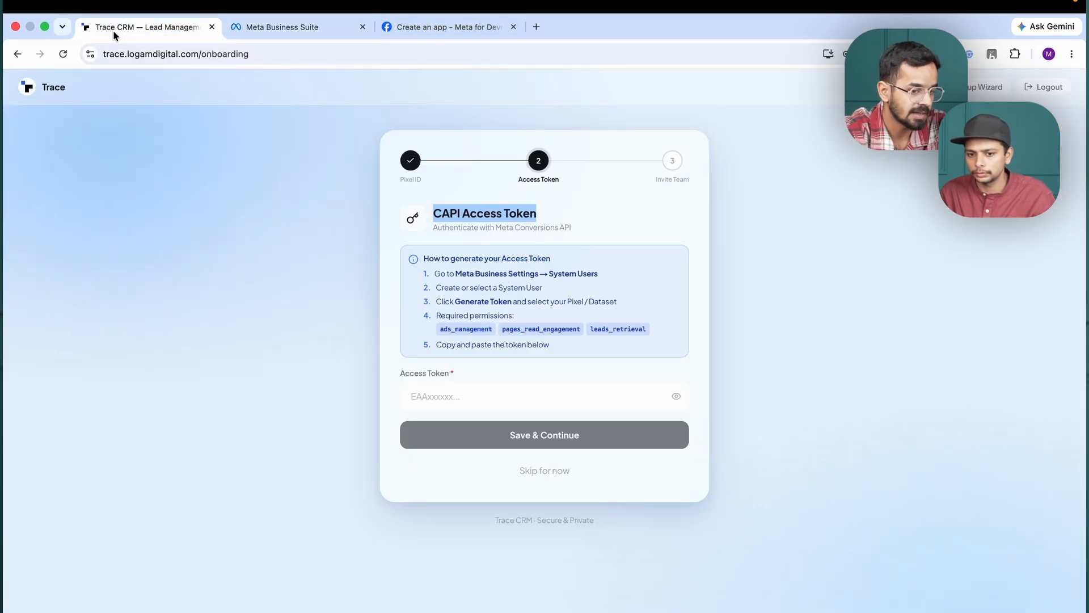
pyautogui.click(455, 396)
pyautogui.press('super+v')
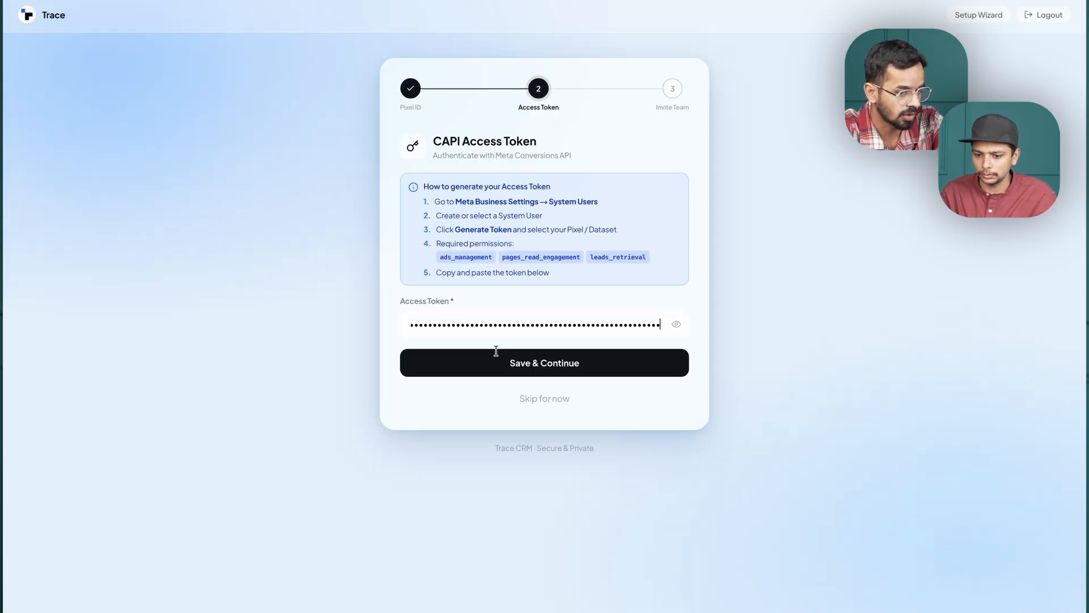
# Save the CAPI access token and look through the lead forms offered for connection.
pyautogui.click(539, 369)
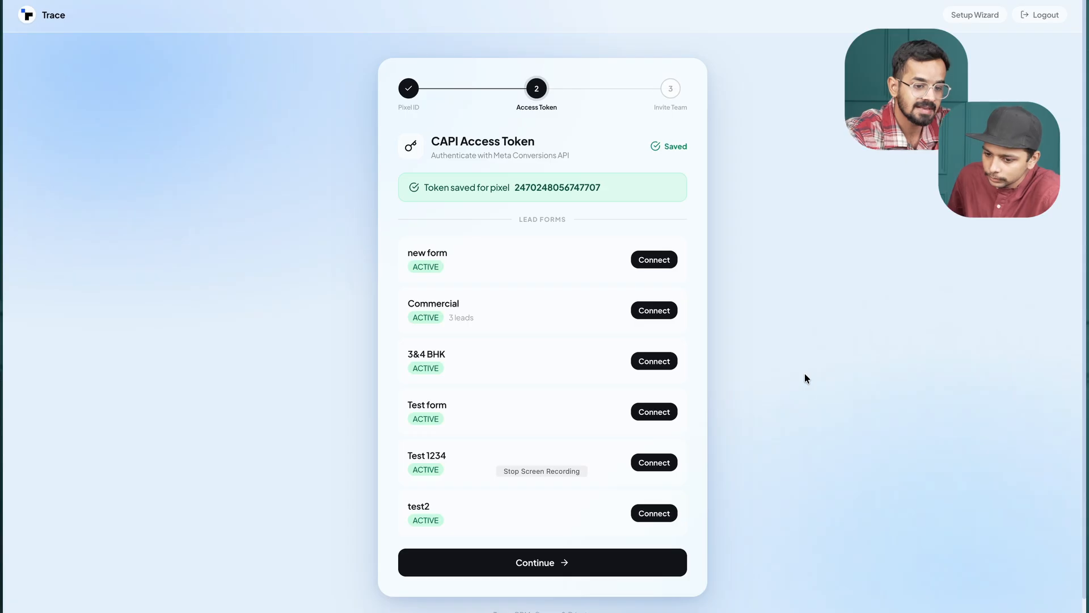
pyautogui.scroll(-1, 549, 304)
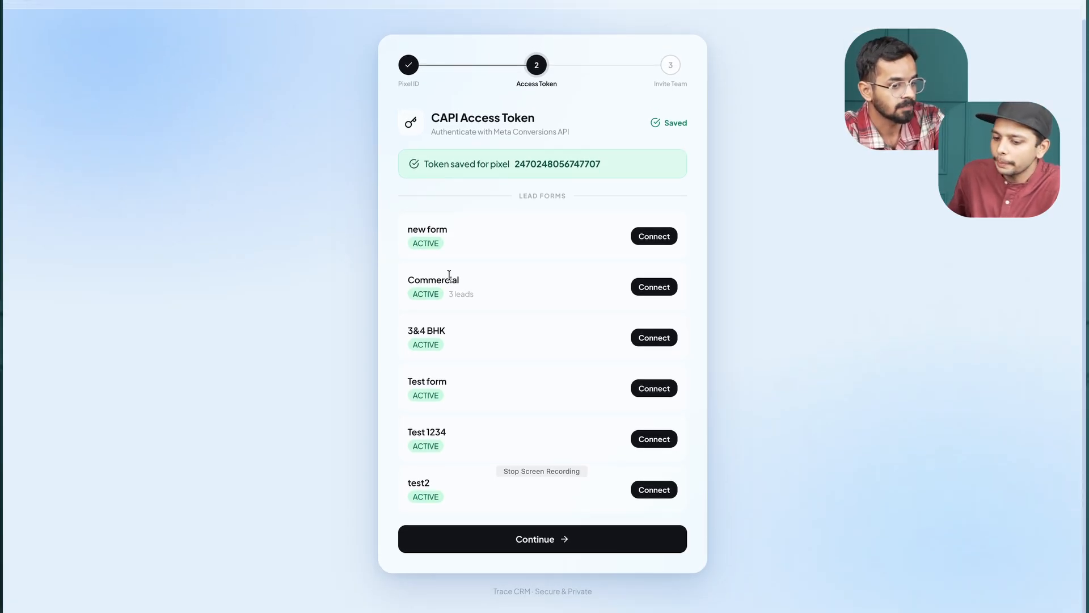
pyautogui.scroll(3, 449, 276)
pyautogui.scroll(5, 449, 275)
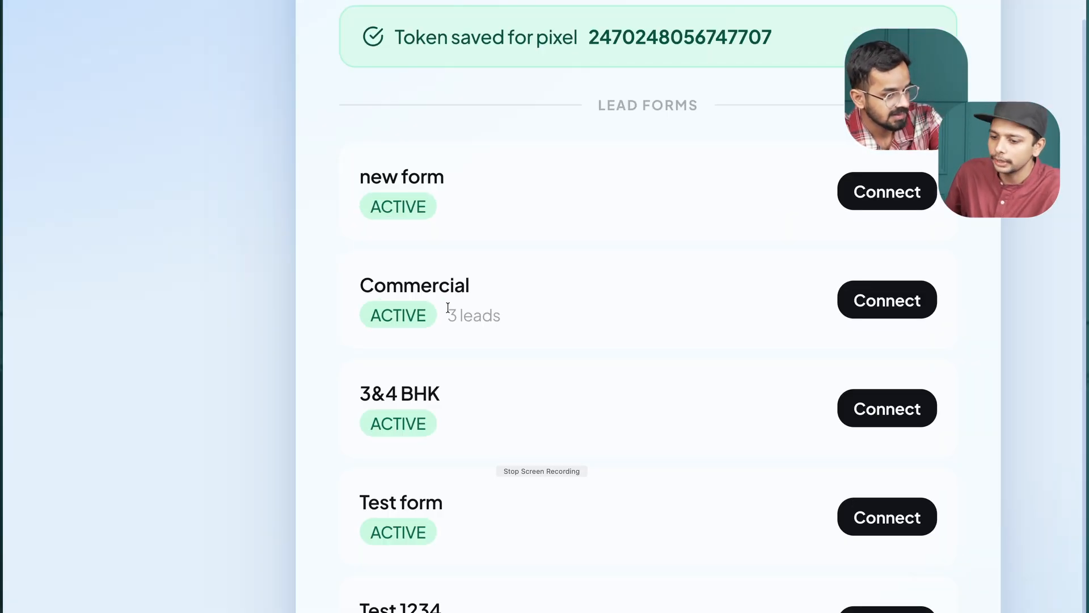
# Check the lead count on the Commercial form and continue to the Invite Team stage without connecting any lead form.
pyautogui.moveTo(448, 311); pyautogui.dragTo(503, 315)
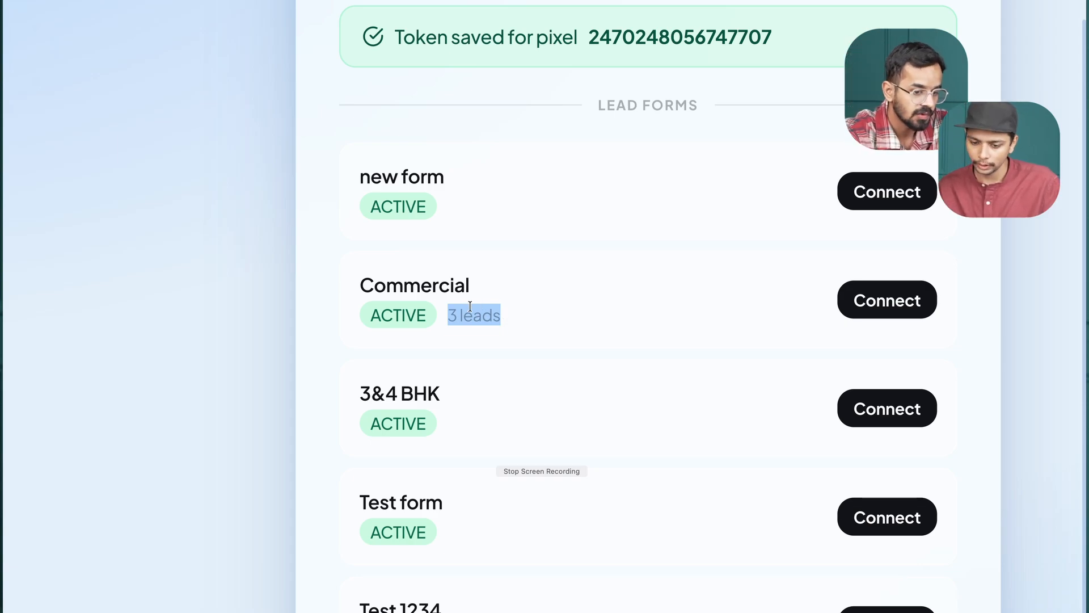
pyautogui.click(471, 326)
pyautogui.moveTo(447, 316); pyautogui.dragTo(512, 315)
pyautogui.click(512, 316)
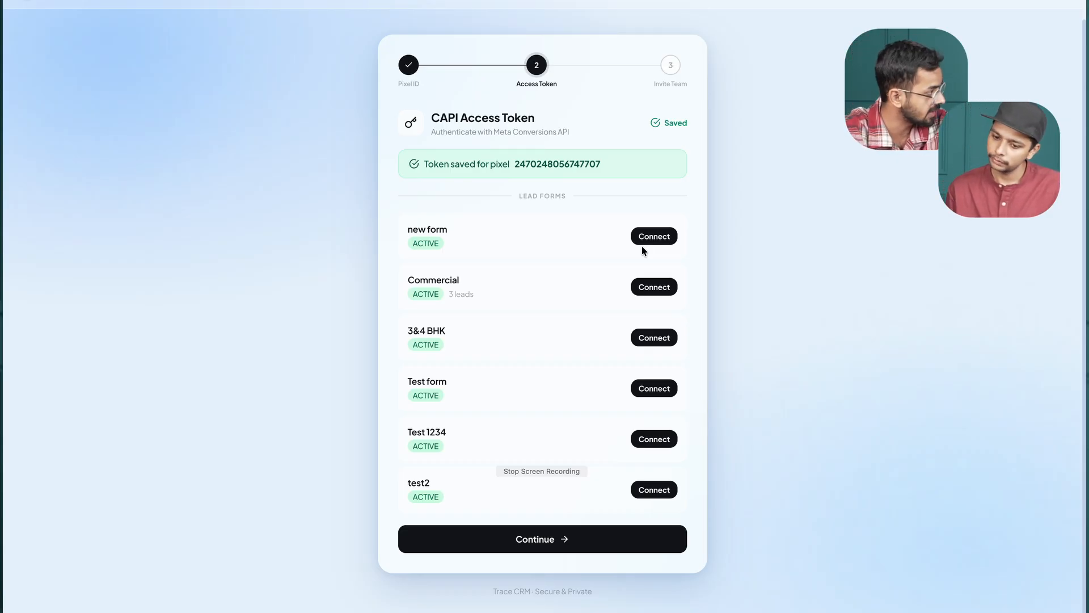
pyautogui.click(515, 541)
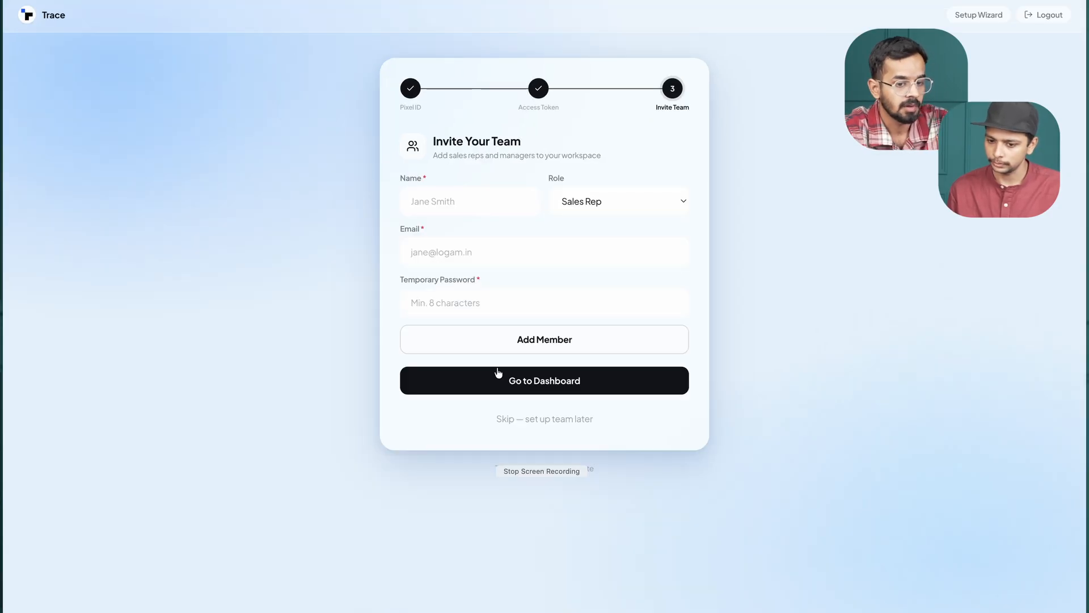
# Examine the Invite Your Team form, including the name field and the available role options.
pyautogui.moveTo(434, 143); pyautogui.dragTo(551, 147)
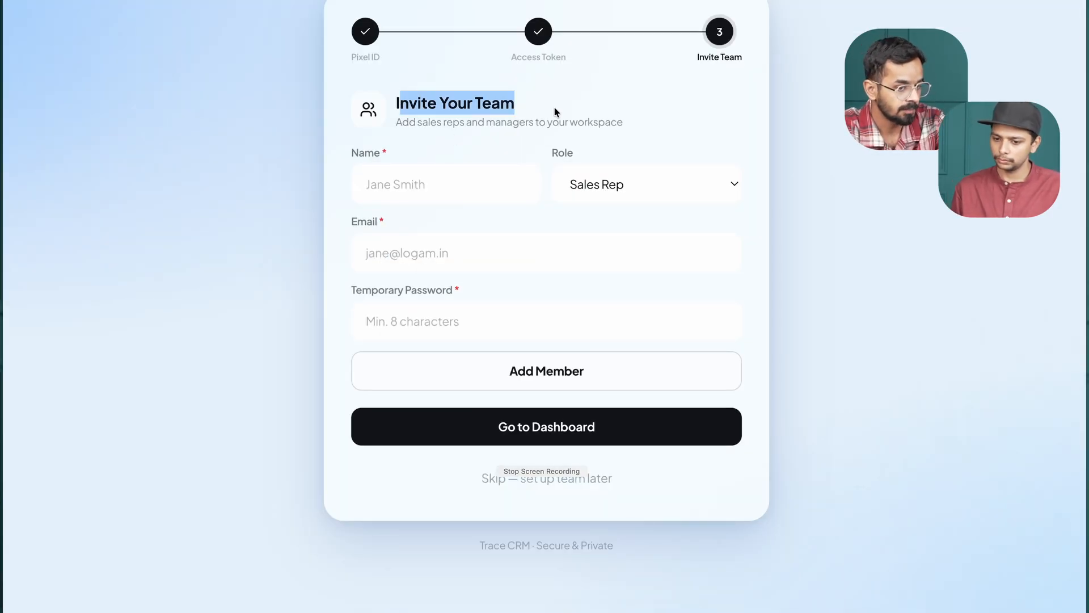
pyautogui.click(554, 109)
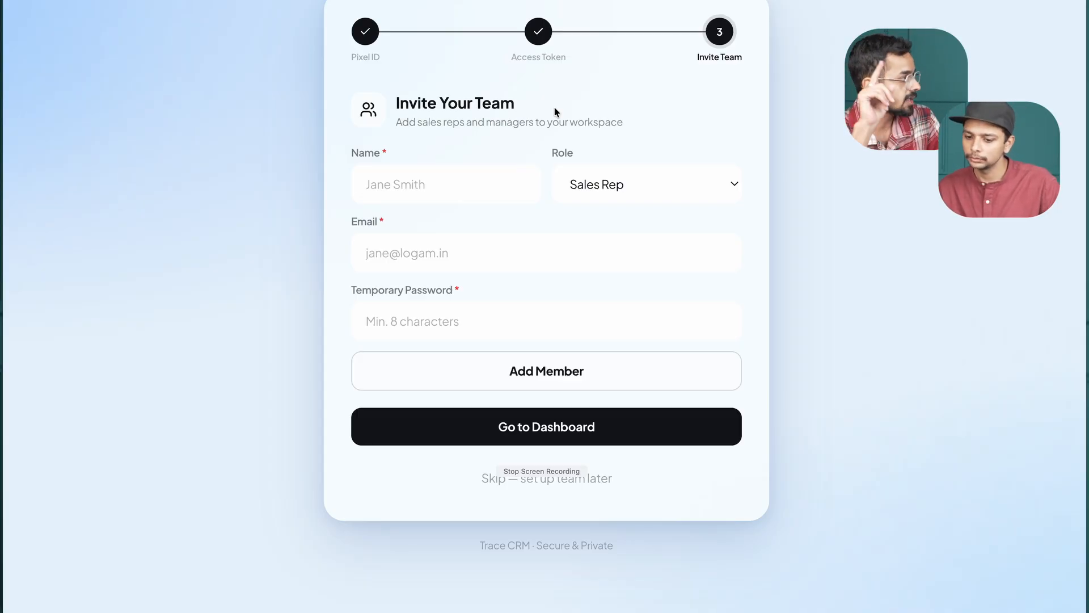
pyautogui.click(389, 183)
pyautogui.click(658, 185)
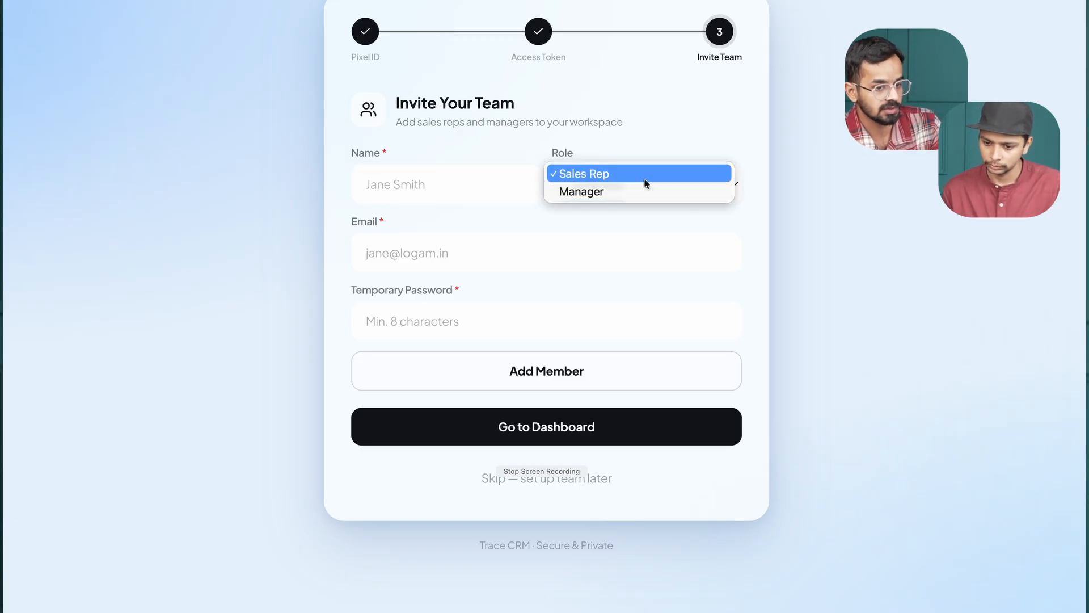
pyautogui.click(666, 151)
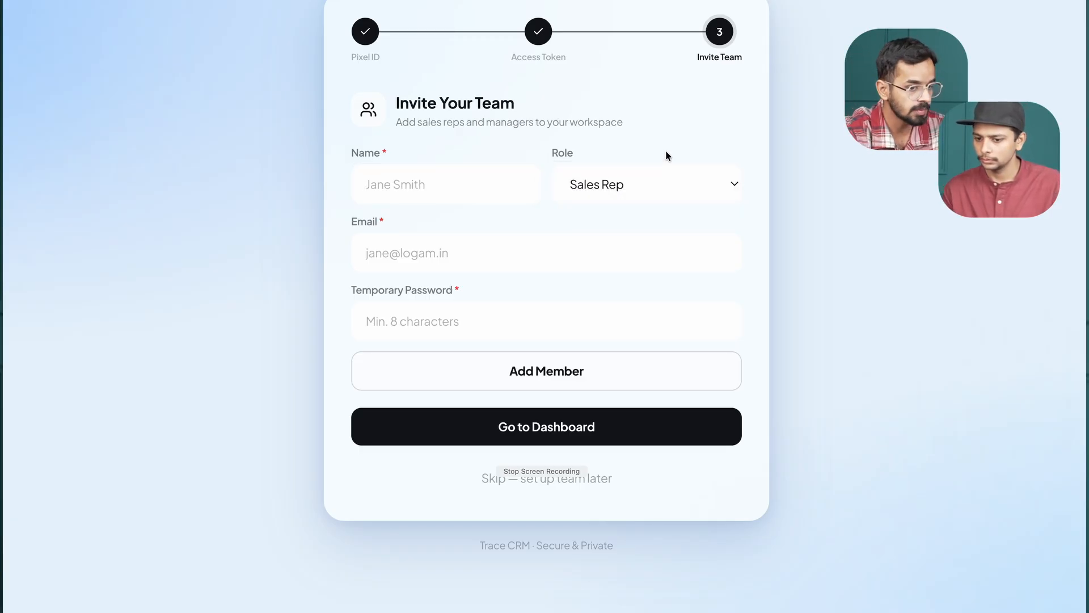
pyautogui.click(407, 189)
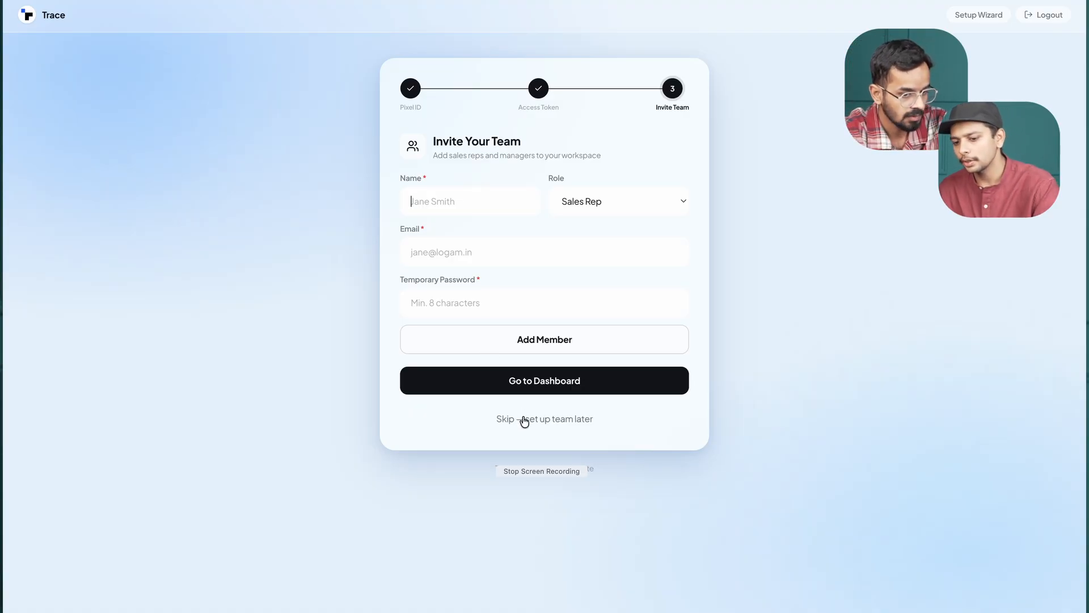
pyautogui.click(601, 205)
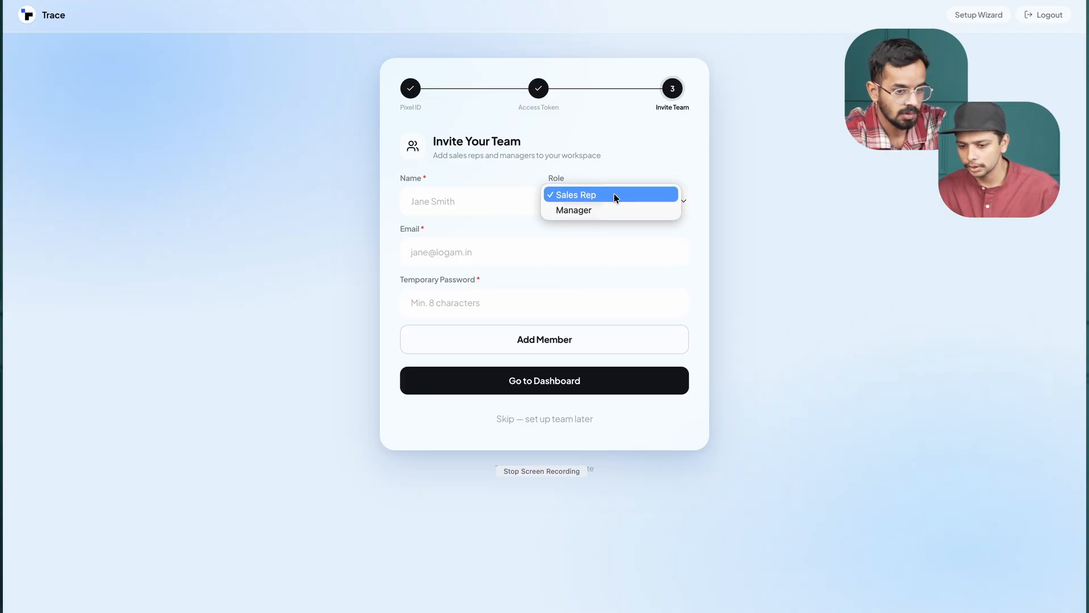
pyautogui.click(651, 146)
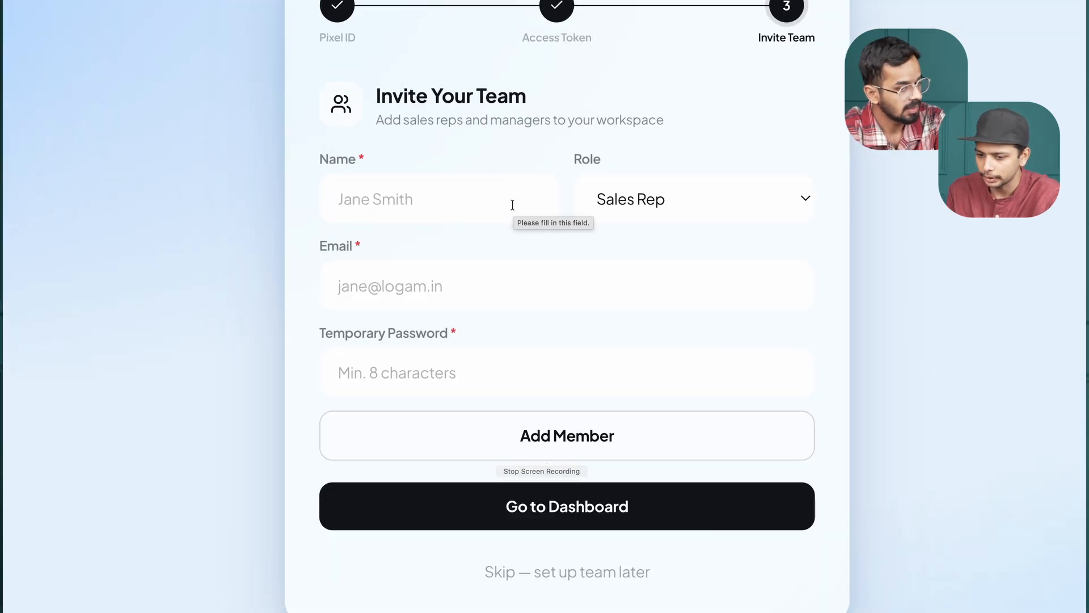
# Recheck the name, role and temporary password fields, leave them unfilled and skip team setup to reach the dashboard.
pyautogui.click(440, 205)
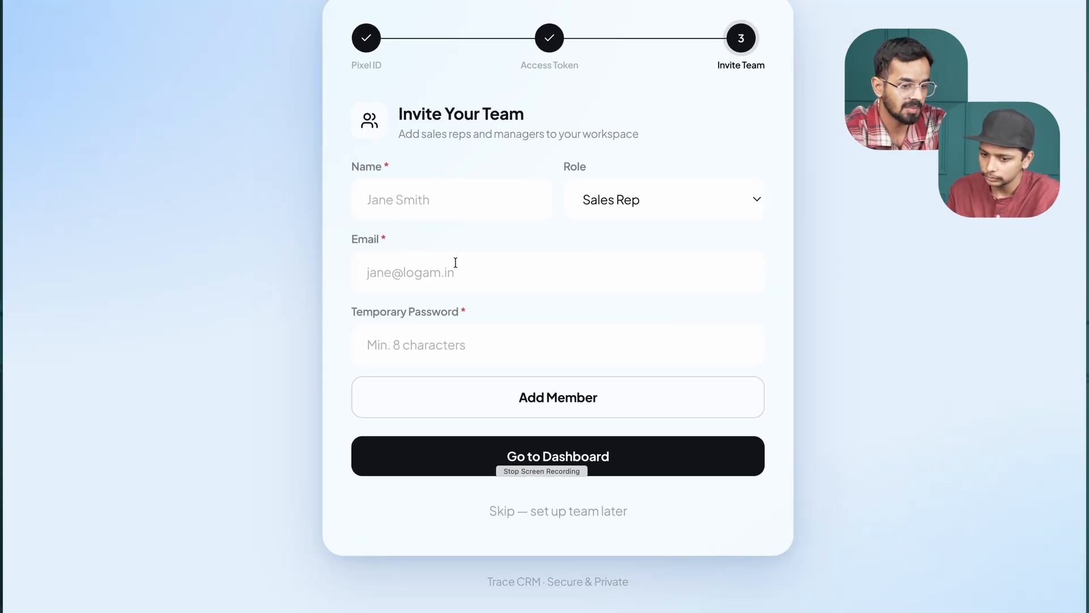
pyautogui.click(428, 205)
pyautogui.click(652, 193)
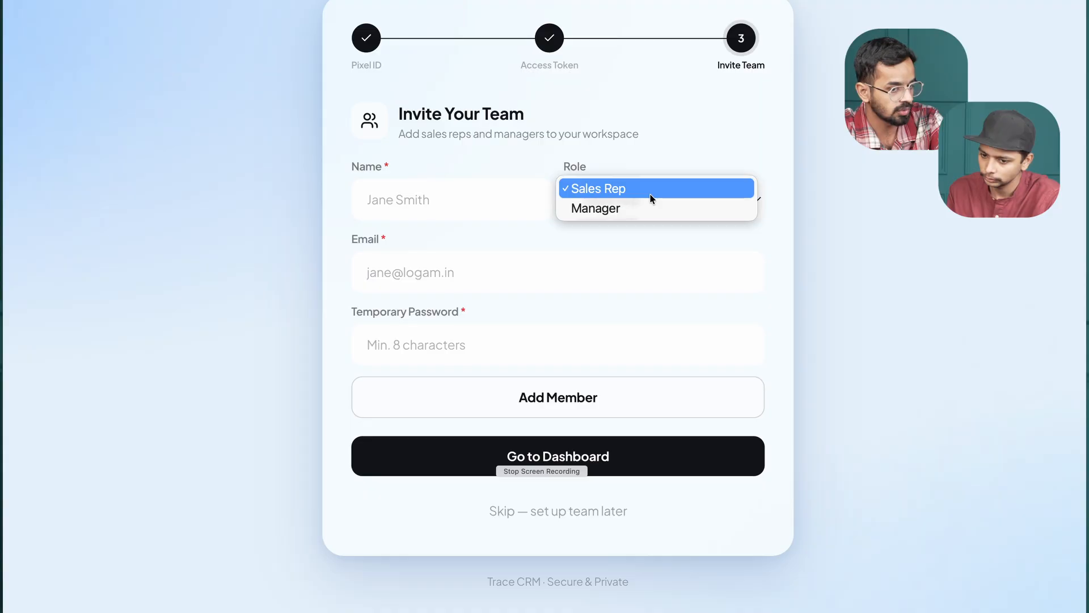
pyautogui.click(652, 193)
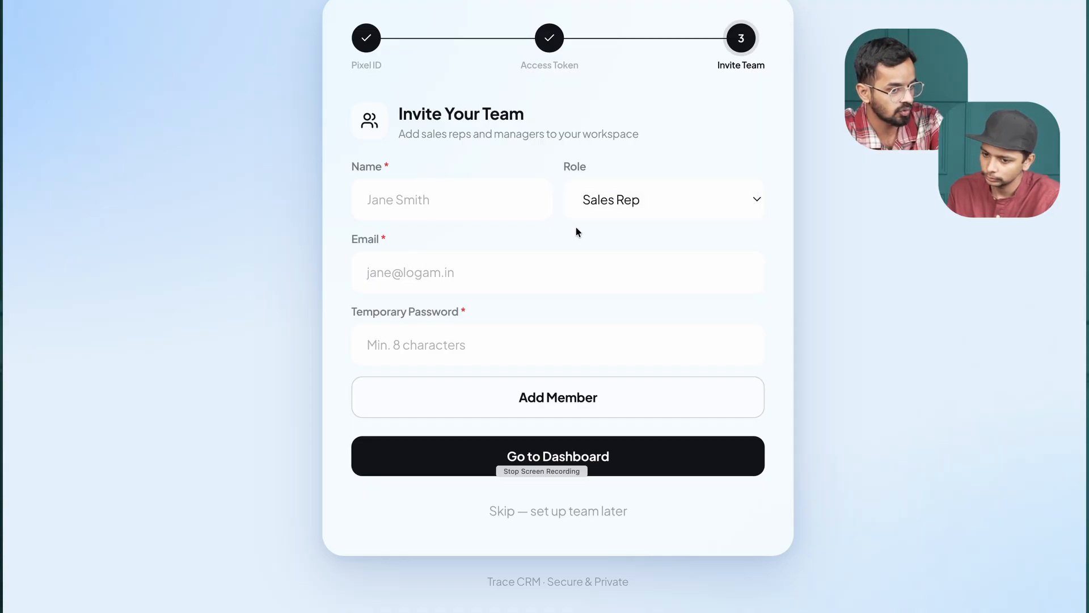
pyautogui.click(425, 345)
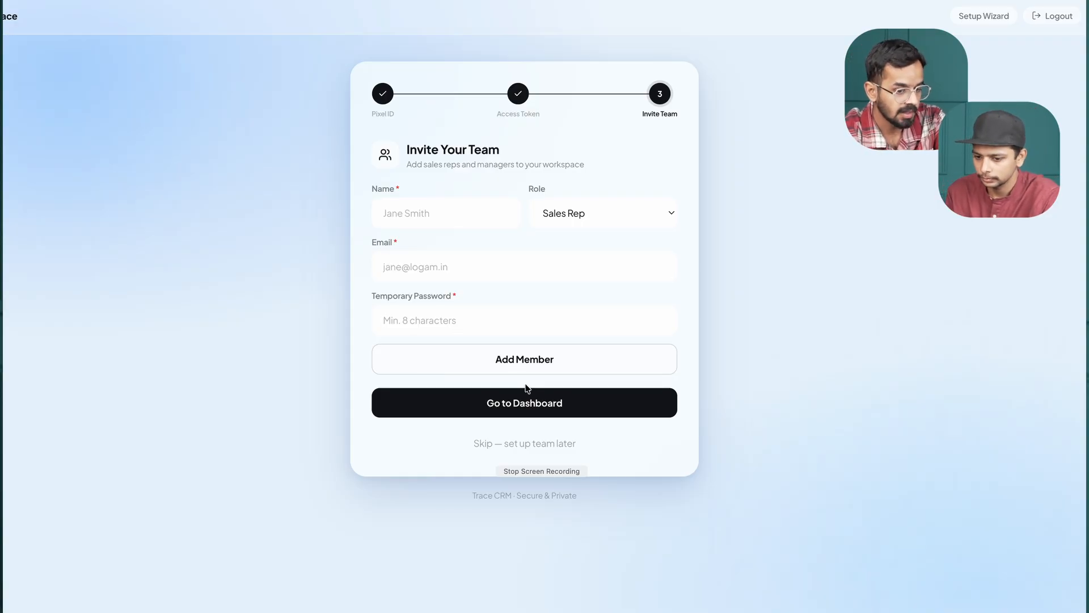
pyautogui.click(520, 441)
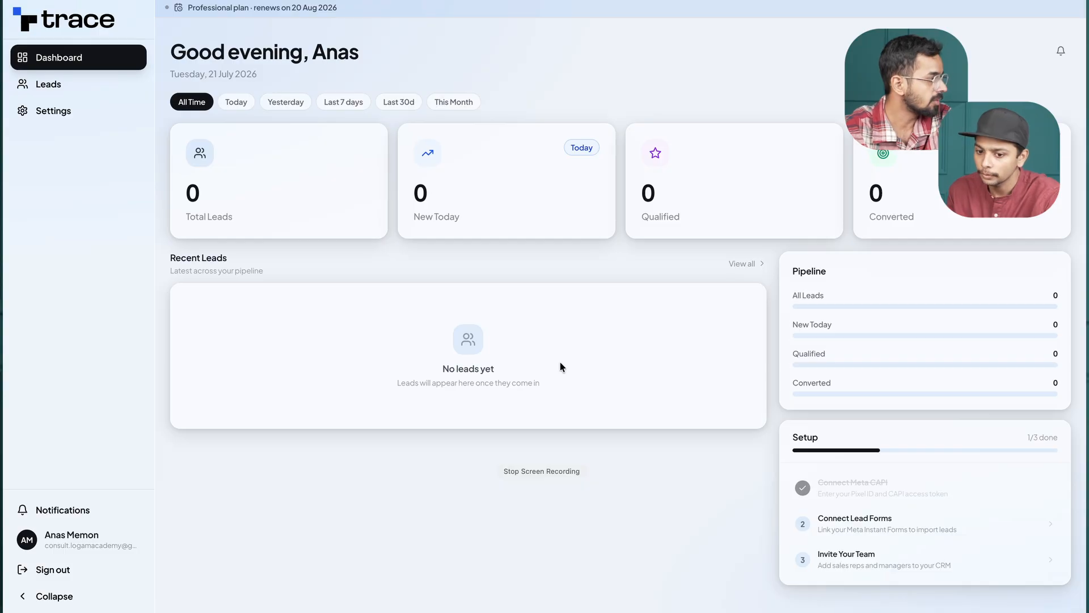